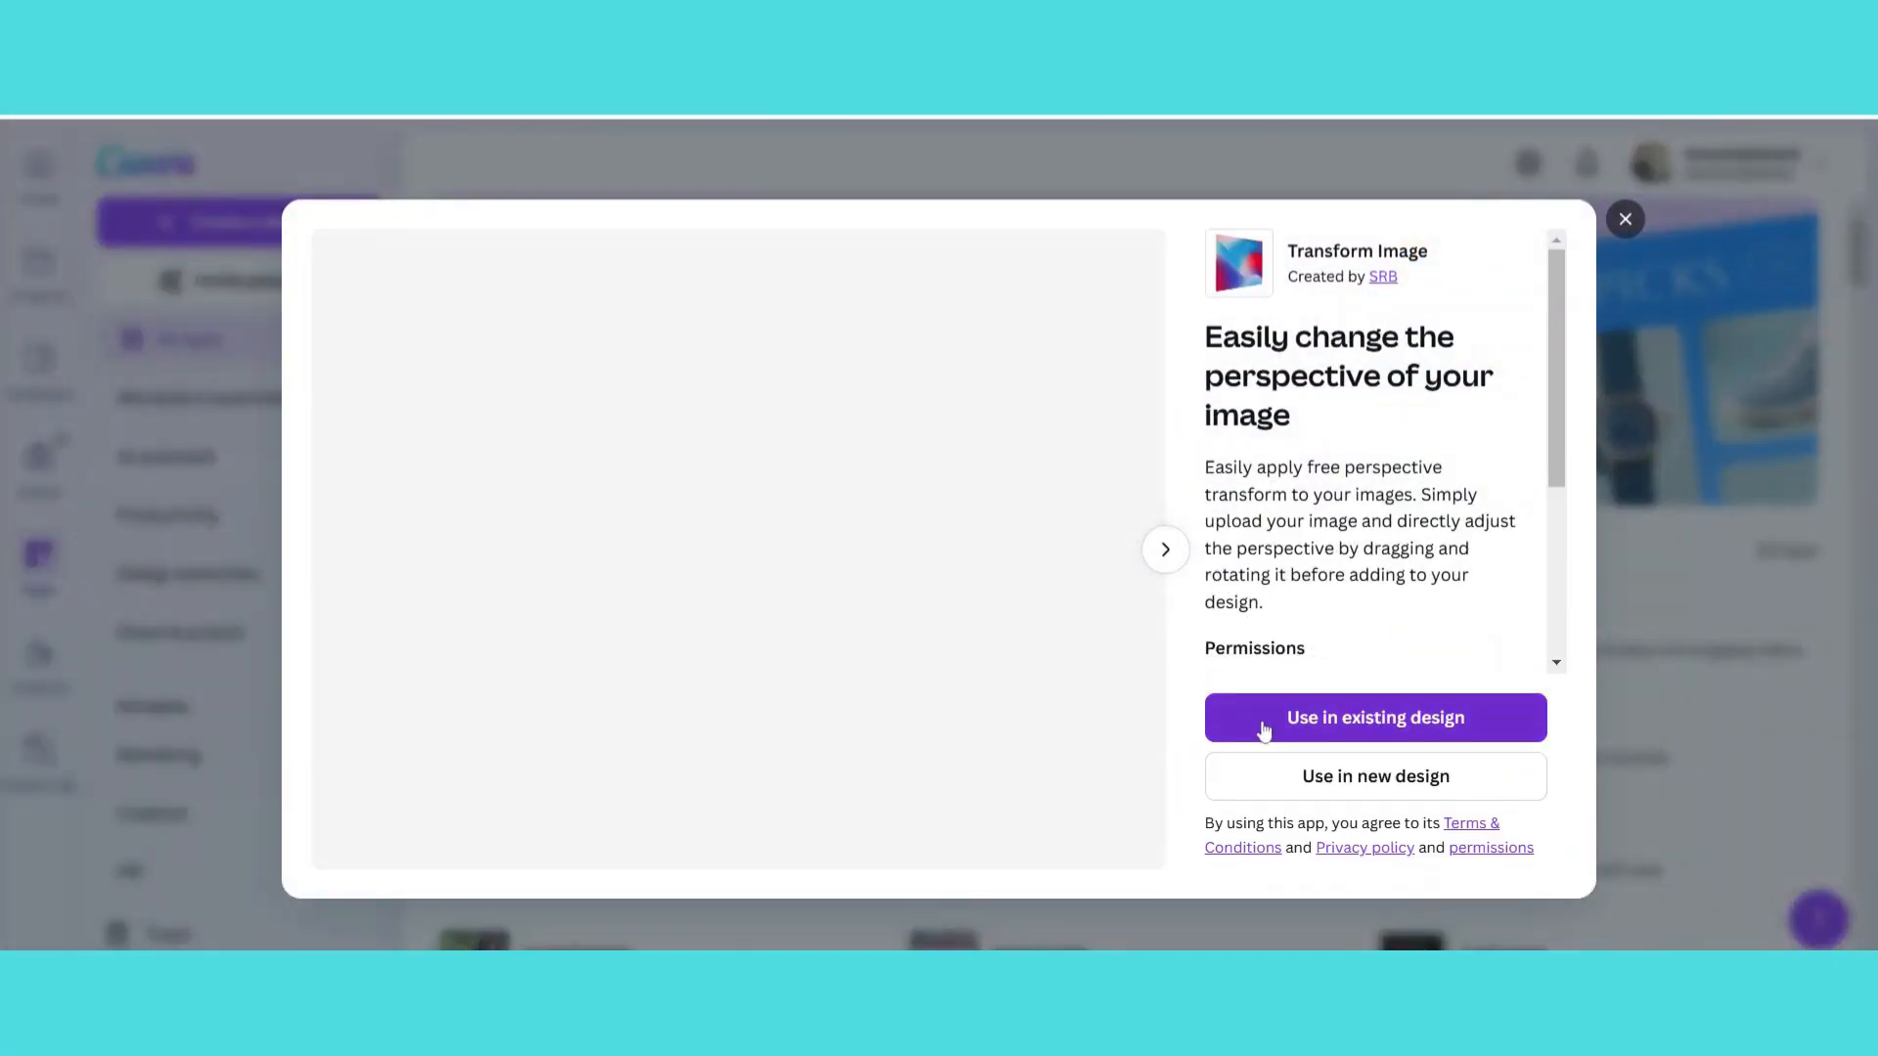
Use Transform Image in a new Facebook Post (Landscape) design and upload 1.png to it.
left_click(1287, 780)
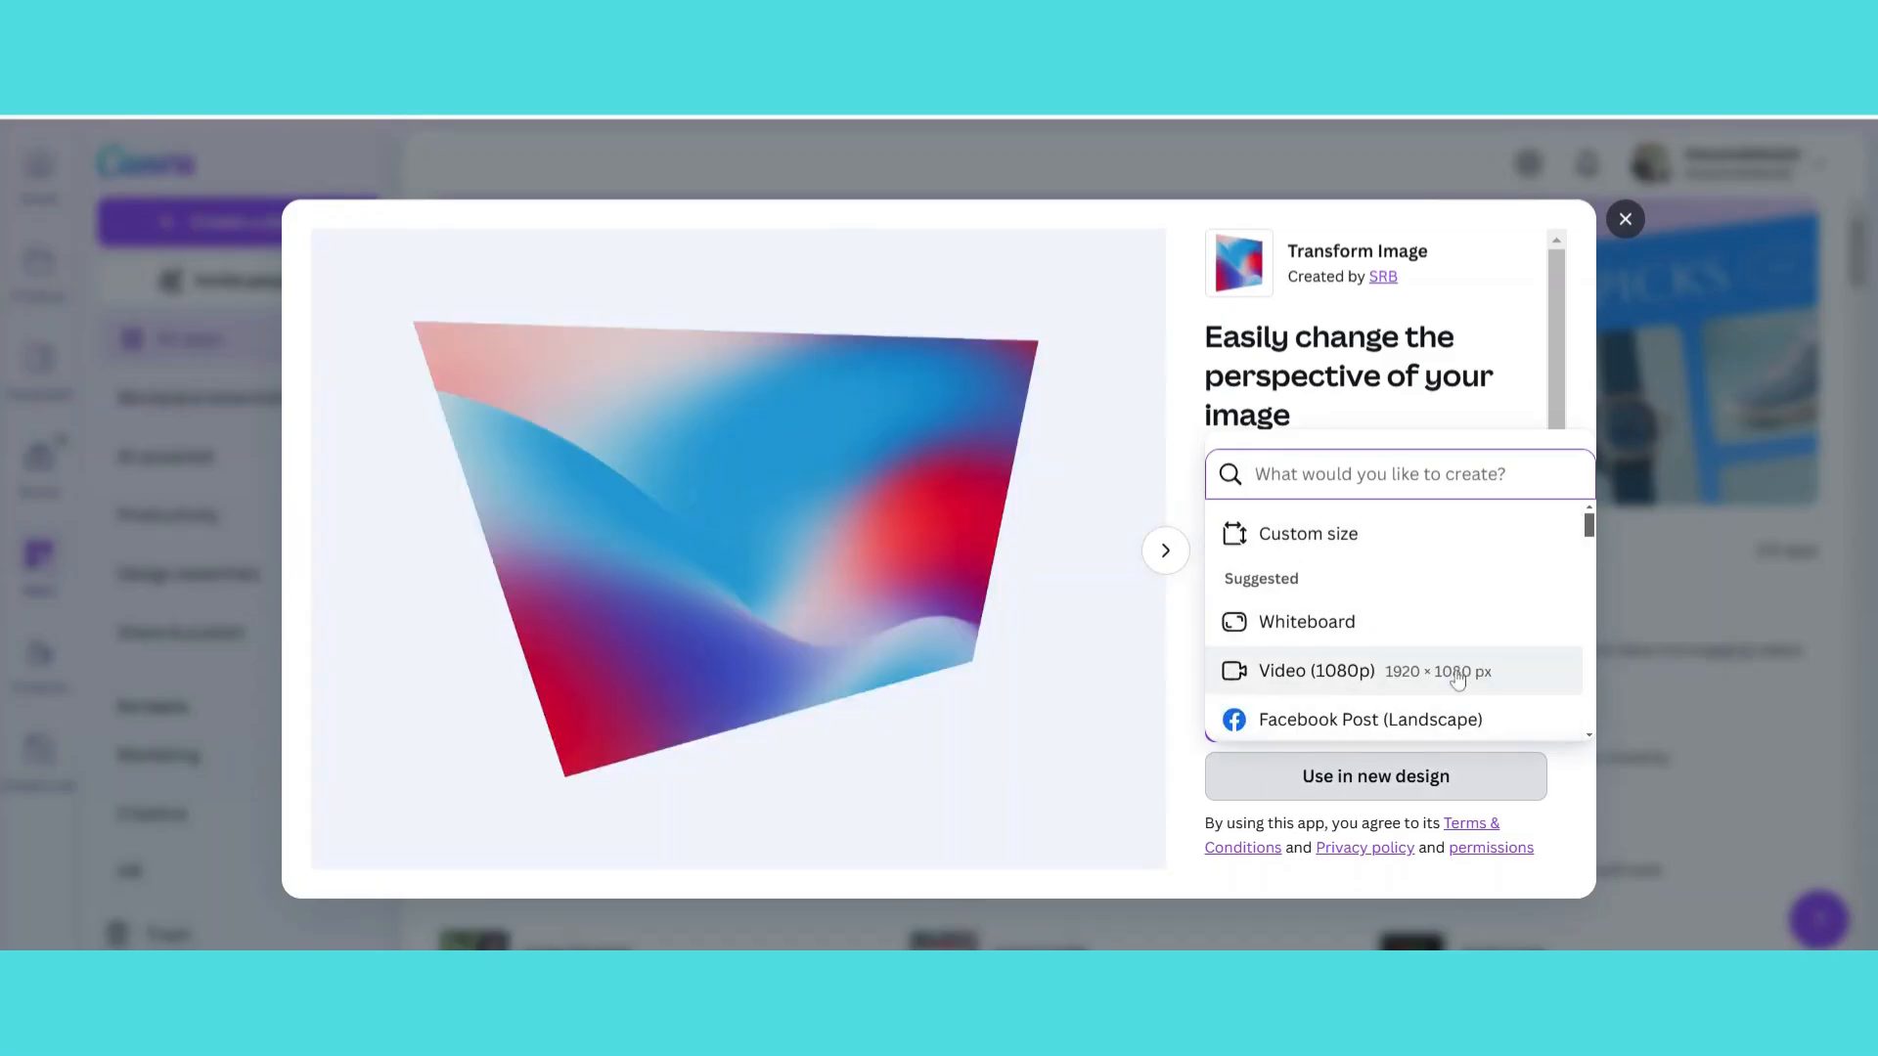
left_click(1415, 722)
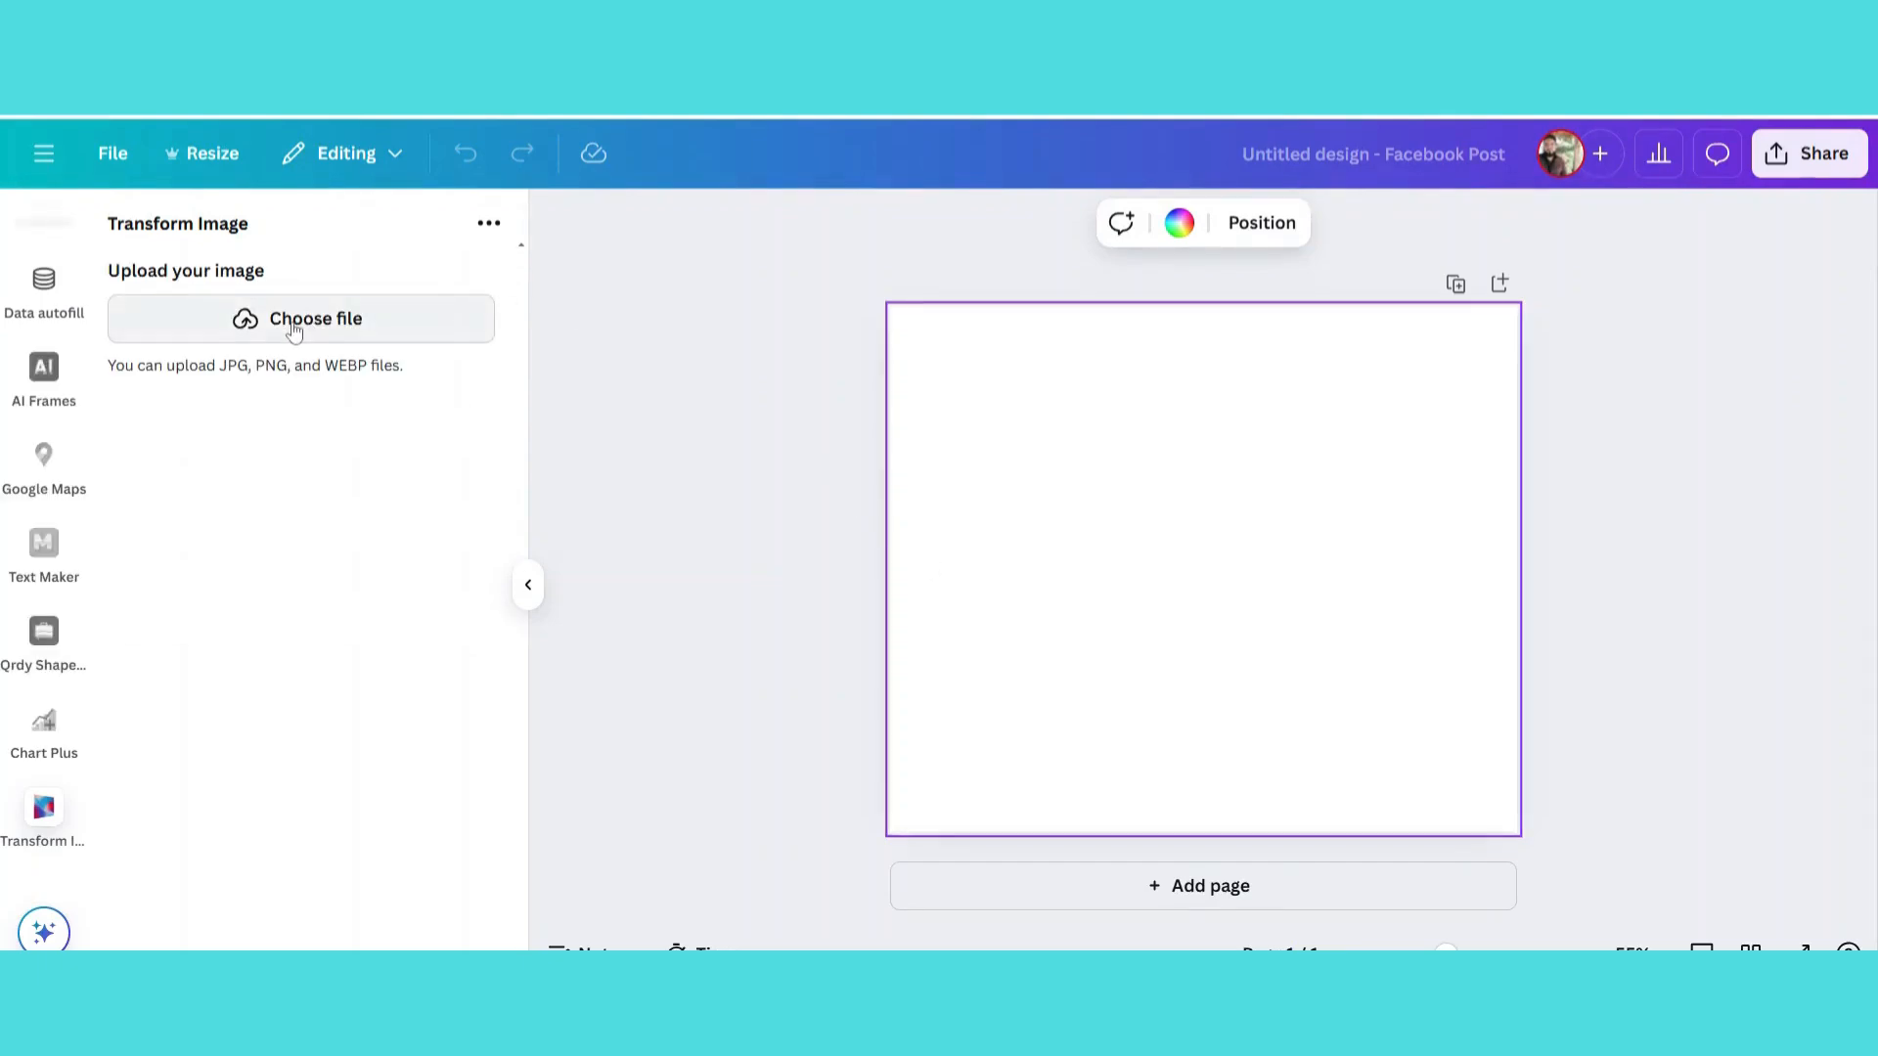
left_click(364, 323)
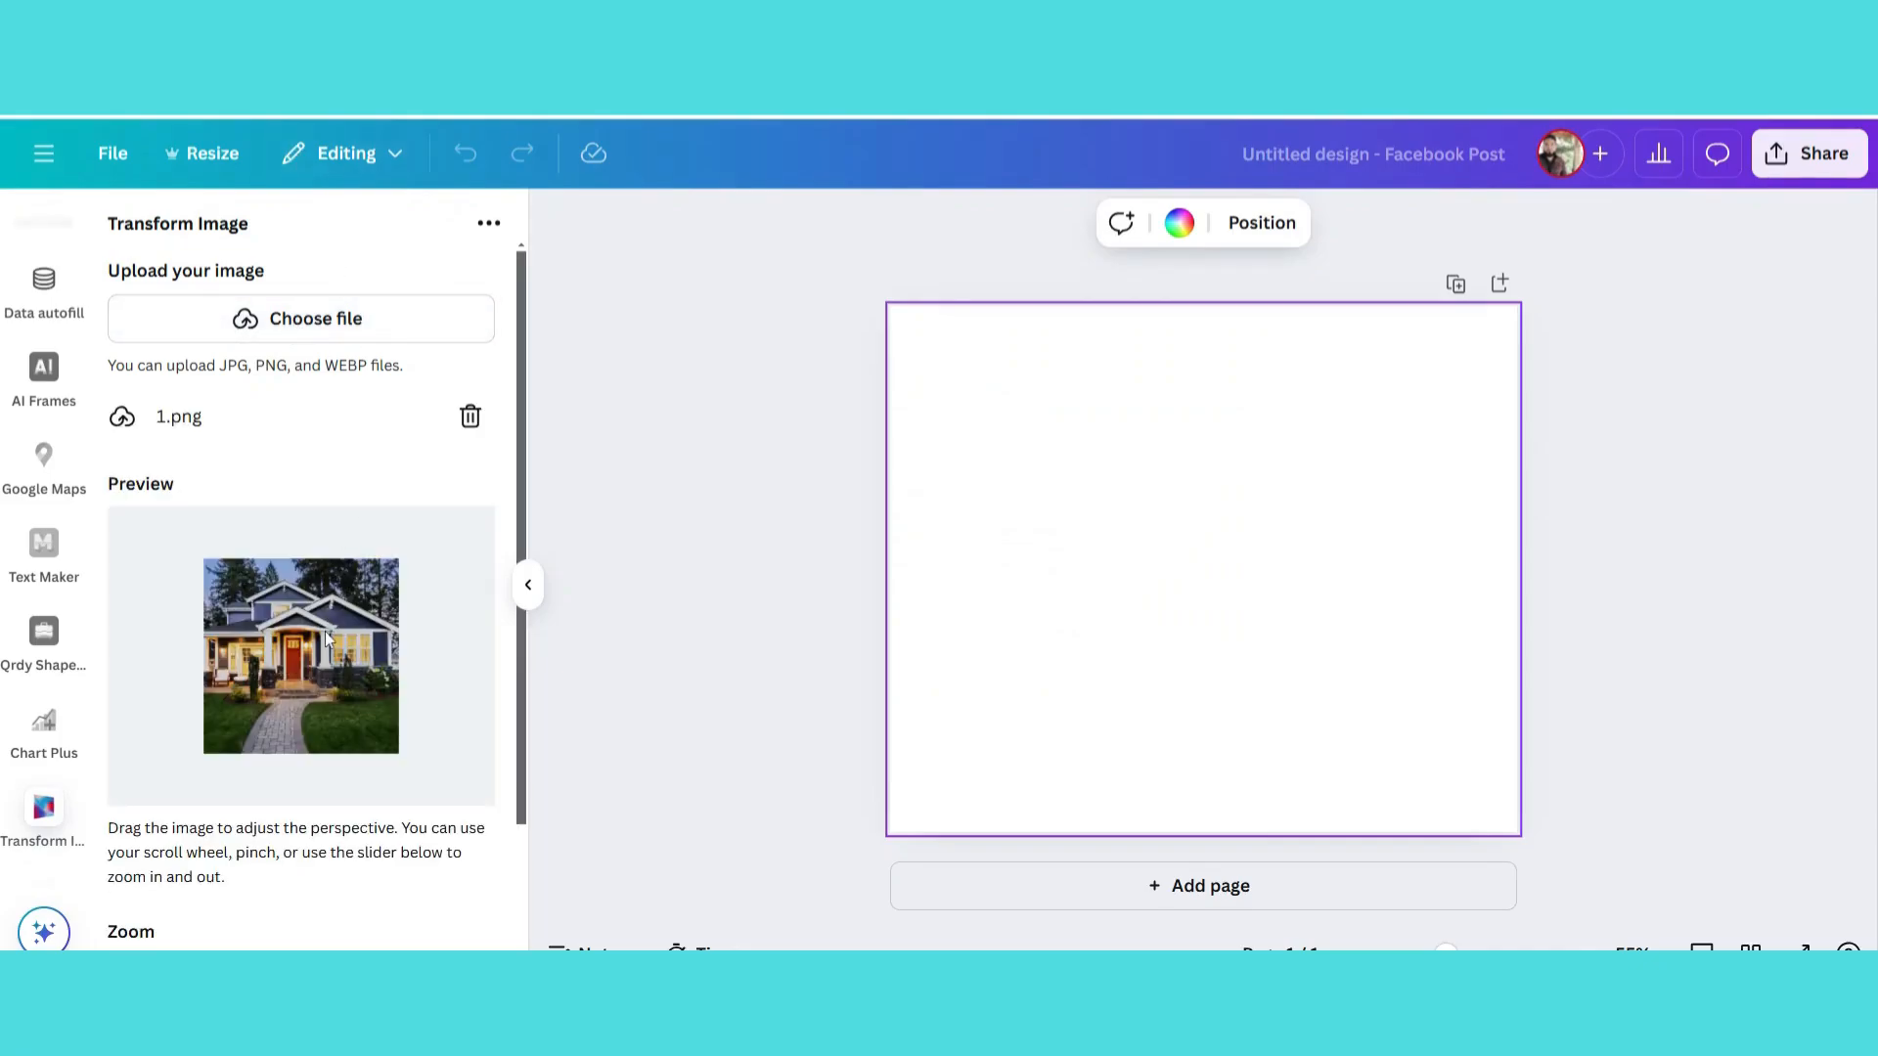
Zoom the 1.png preview to 0.22, angle it so its right side recedes, and add it to the design.
left_click_drag(520, 409, 523, 582)
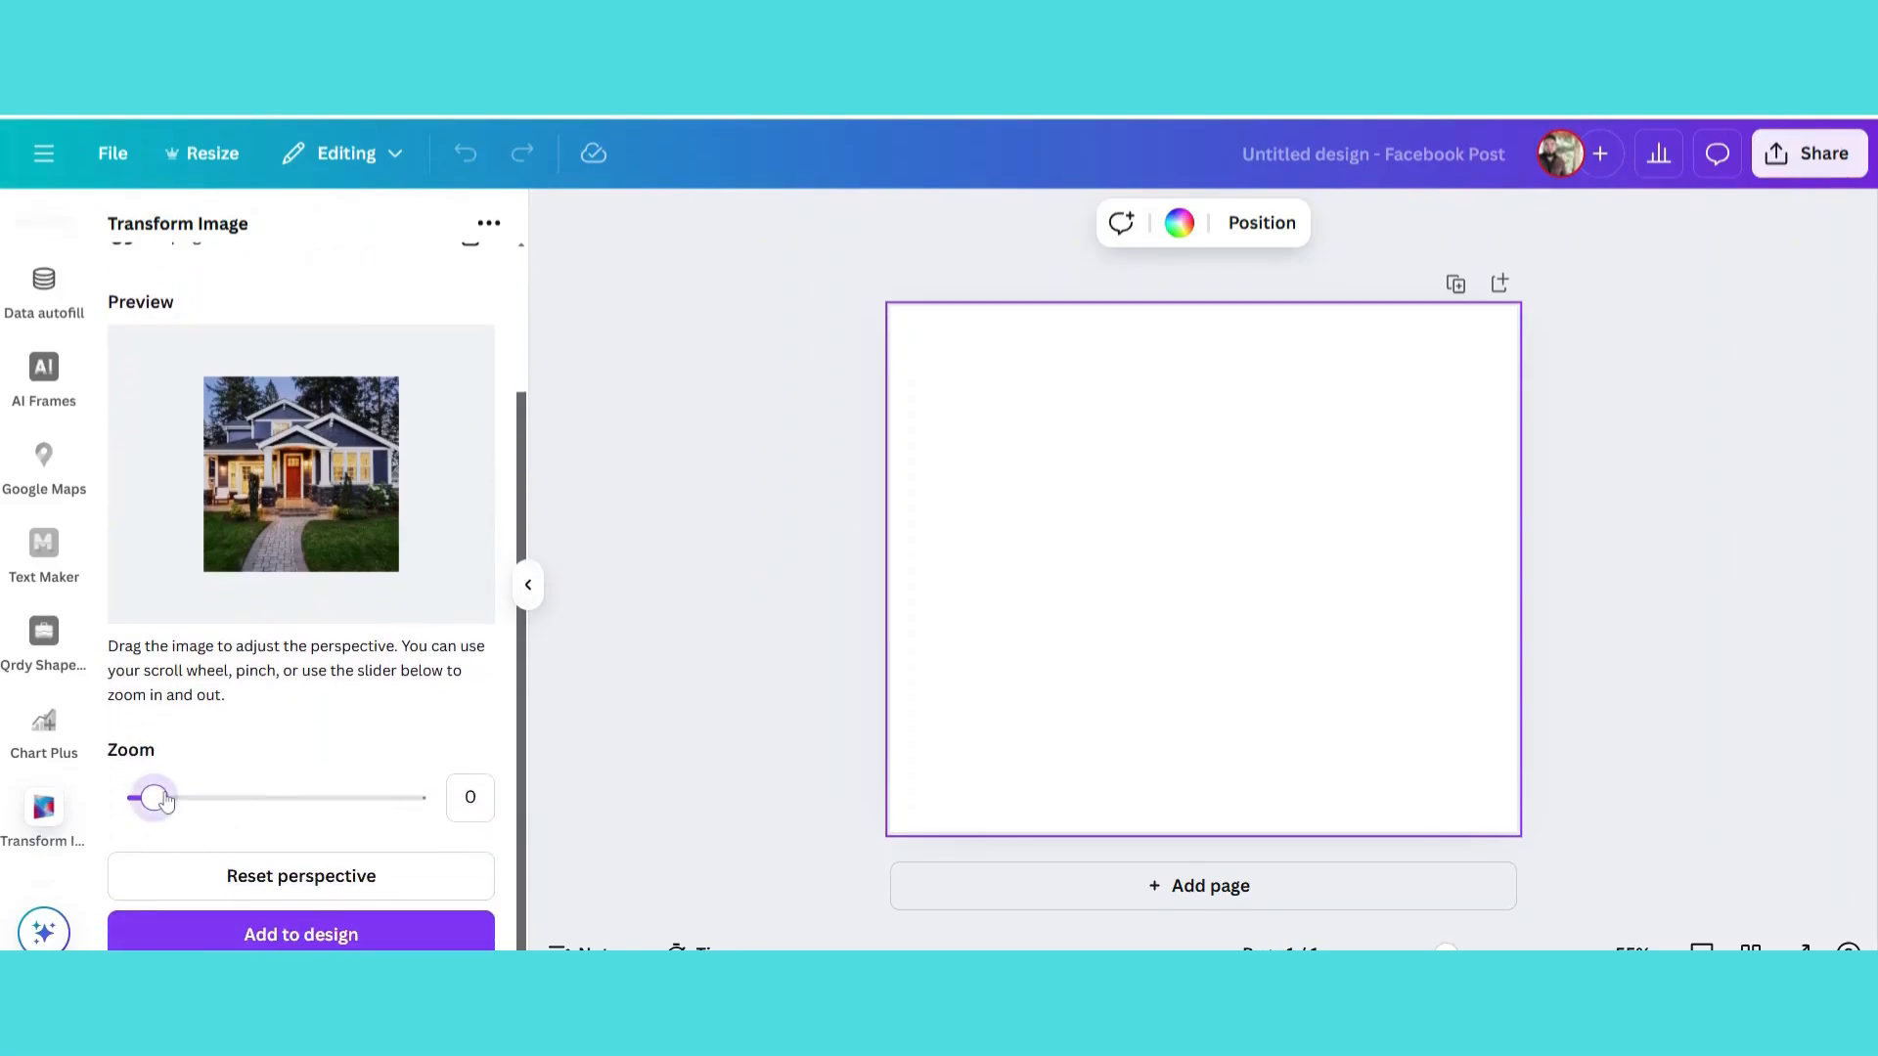
mouse_move(164, 800)
left_mouse_down()
mouse_move(306, 799)
mouse_move(161, 802)
left_mouse_up()
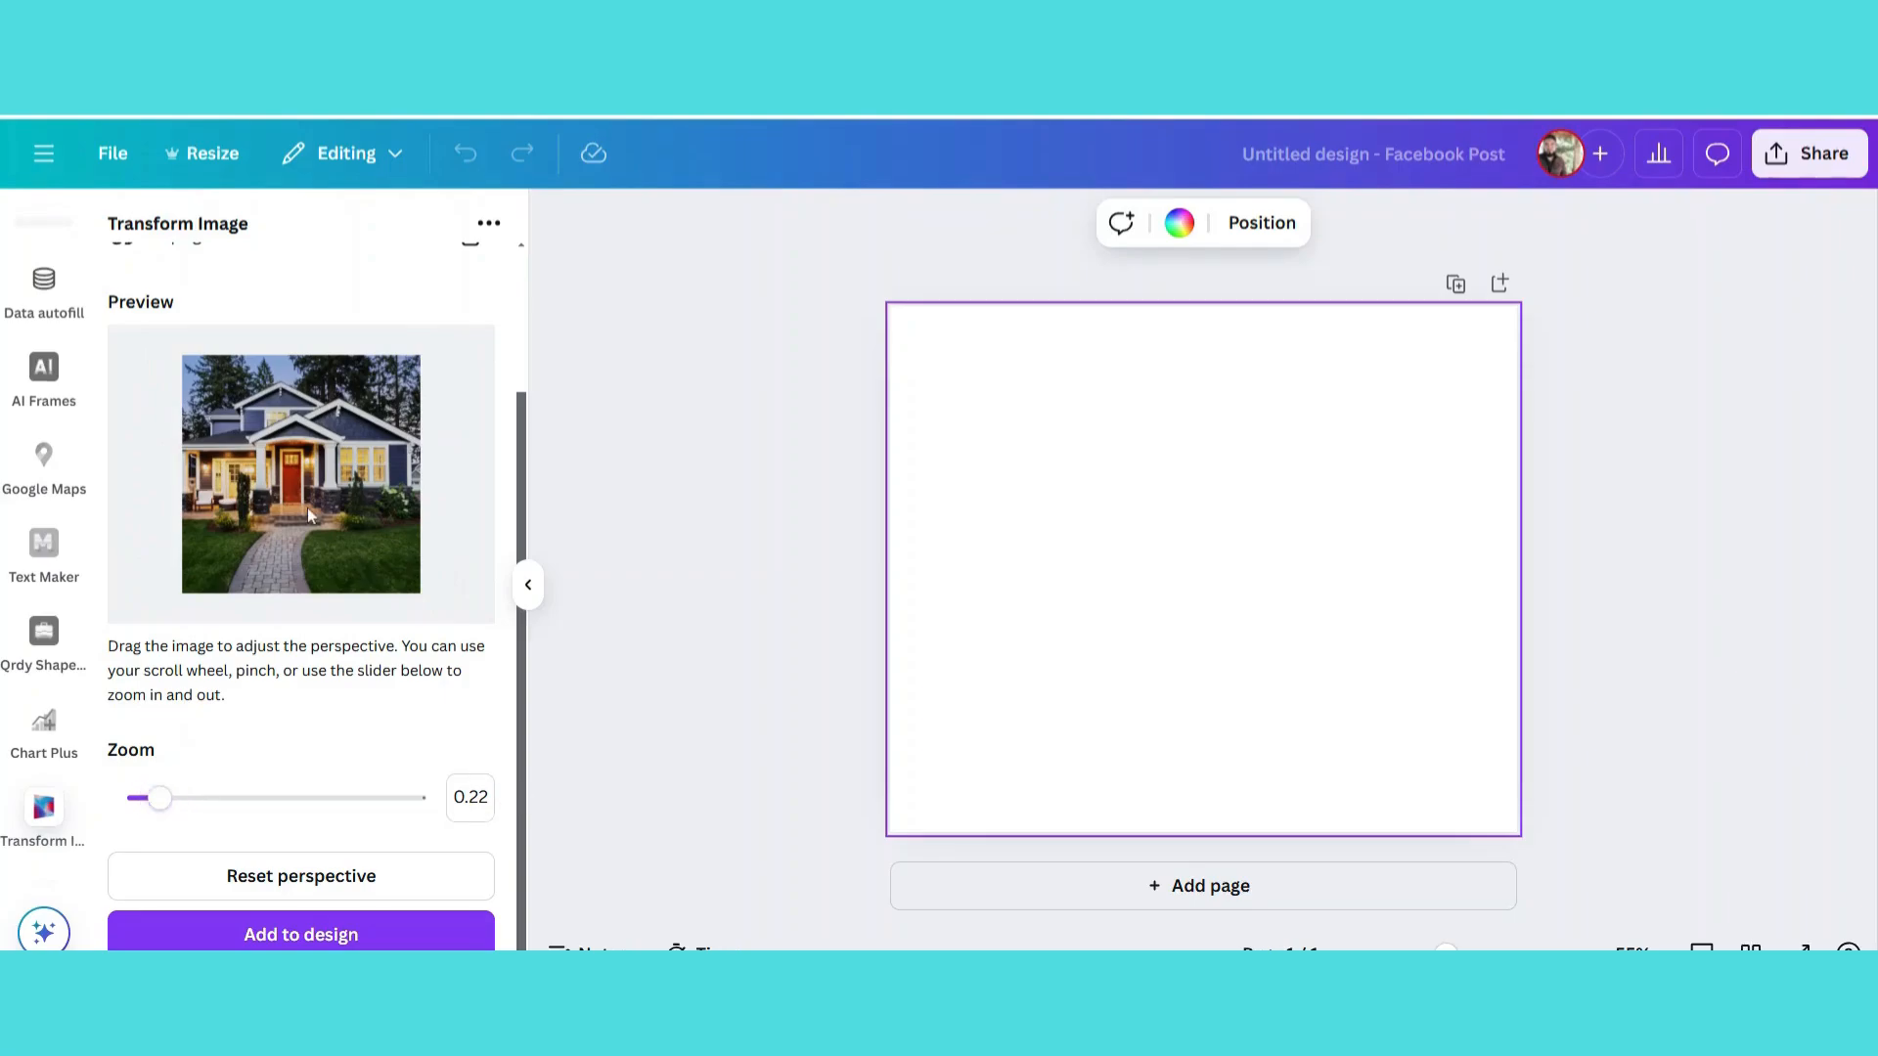
mouse_move(307, 507)
left_mouse_down()
mouse_move(262, 490)
mouse_move(323, 495)
mouse_move(326, 562)
mouse_move(276, 536)
mouse_move(278, 421)
mouse_move(284, 479)
mouse_move(321, 489)
left_mouse_up()
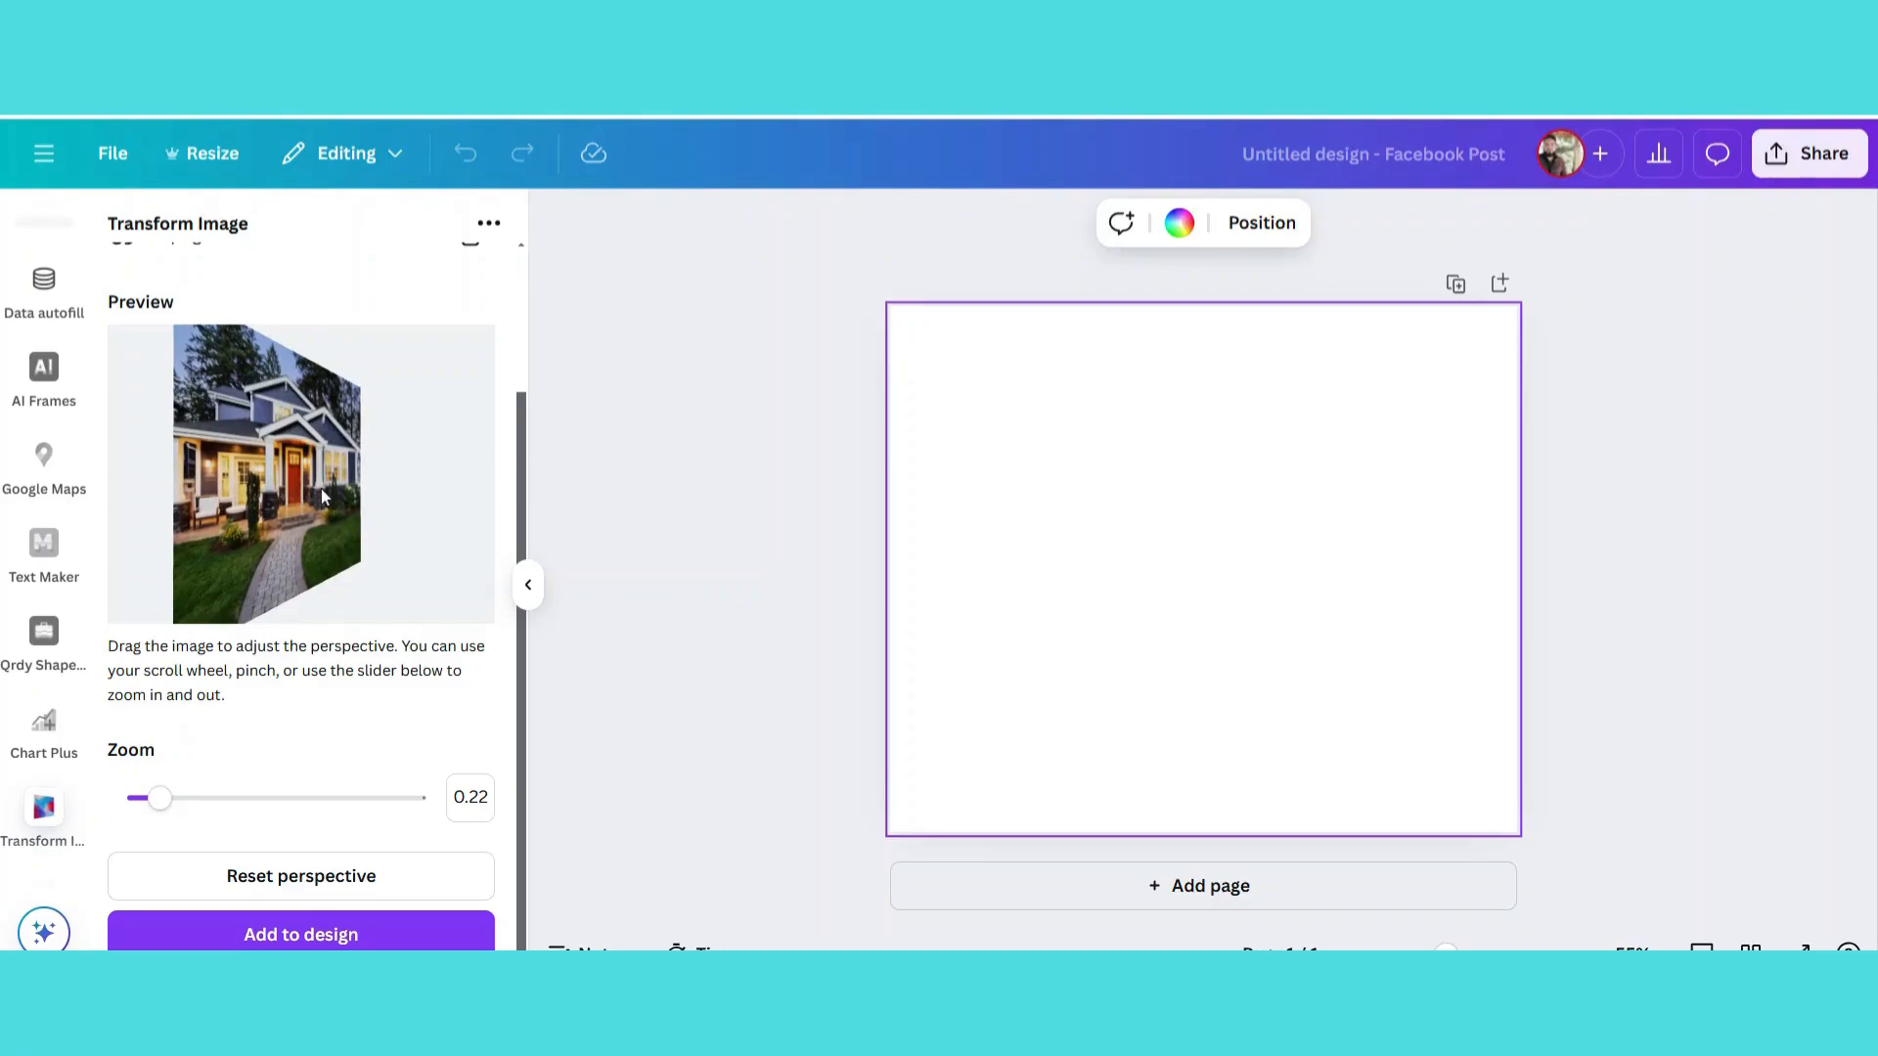
left_click_drag(320, 489, 301, 490)
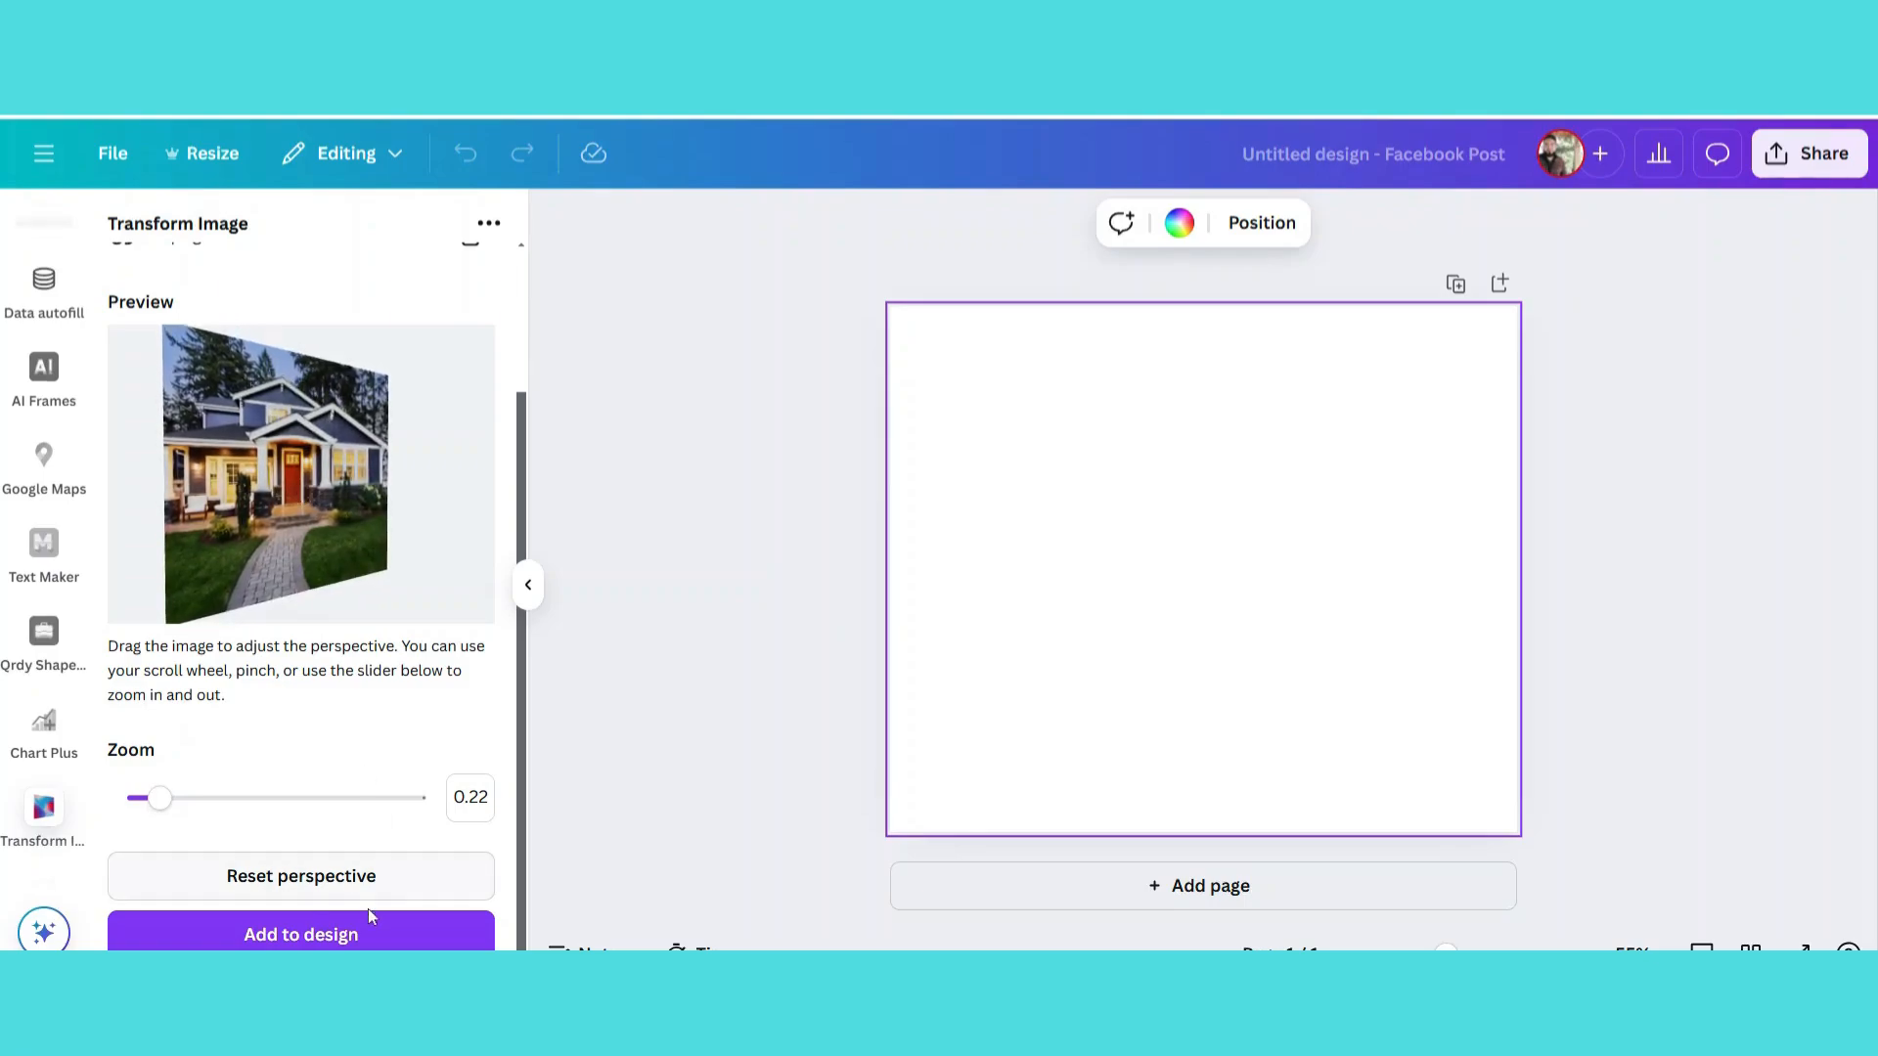
left_click(352, 935)
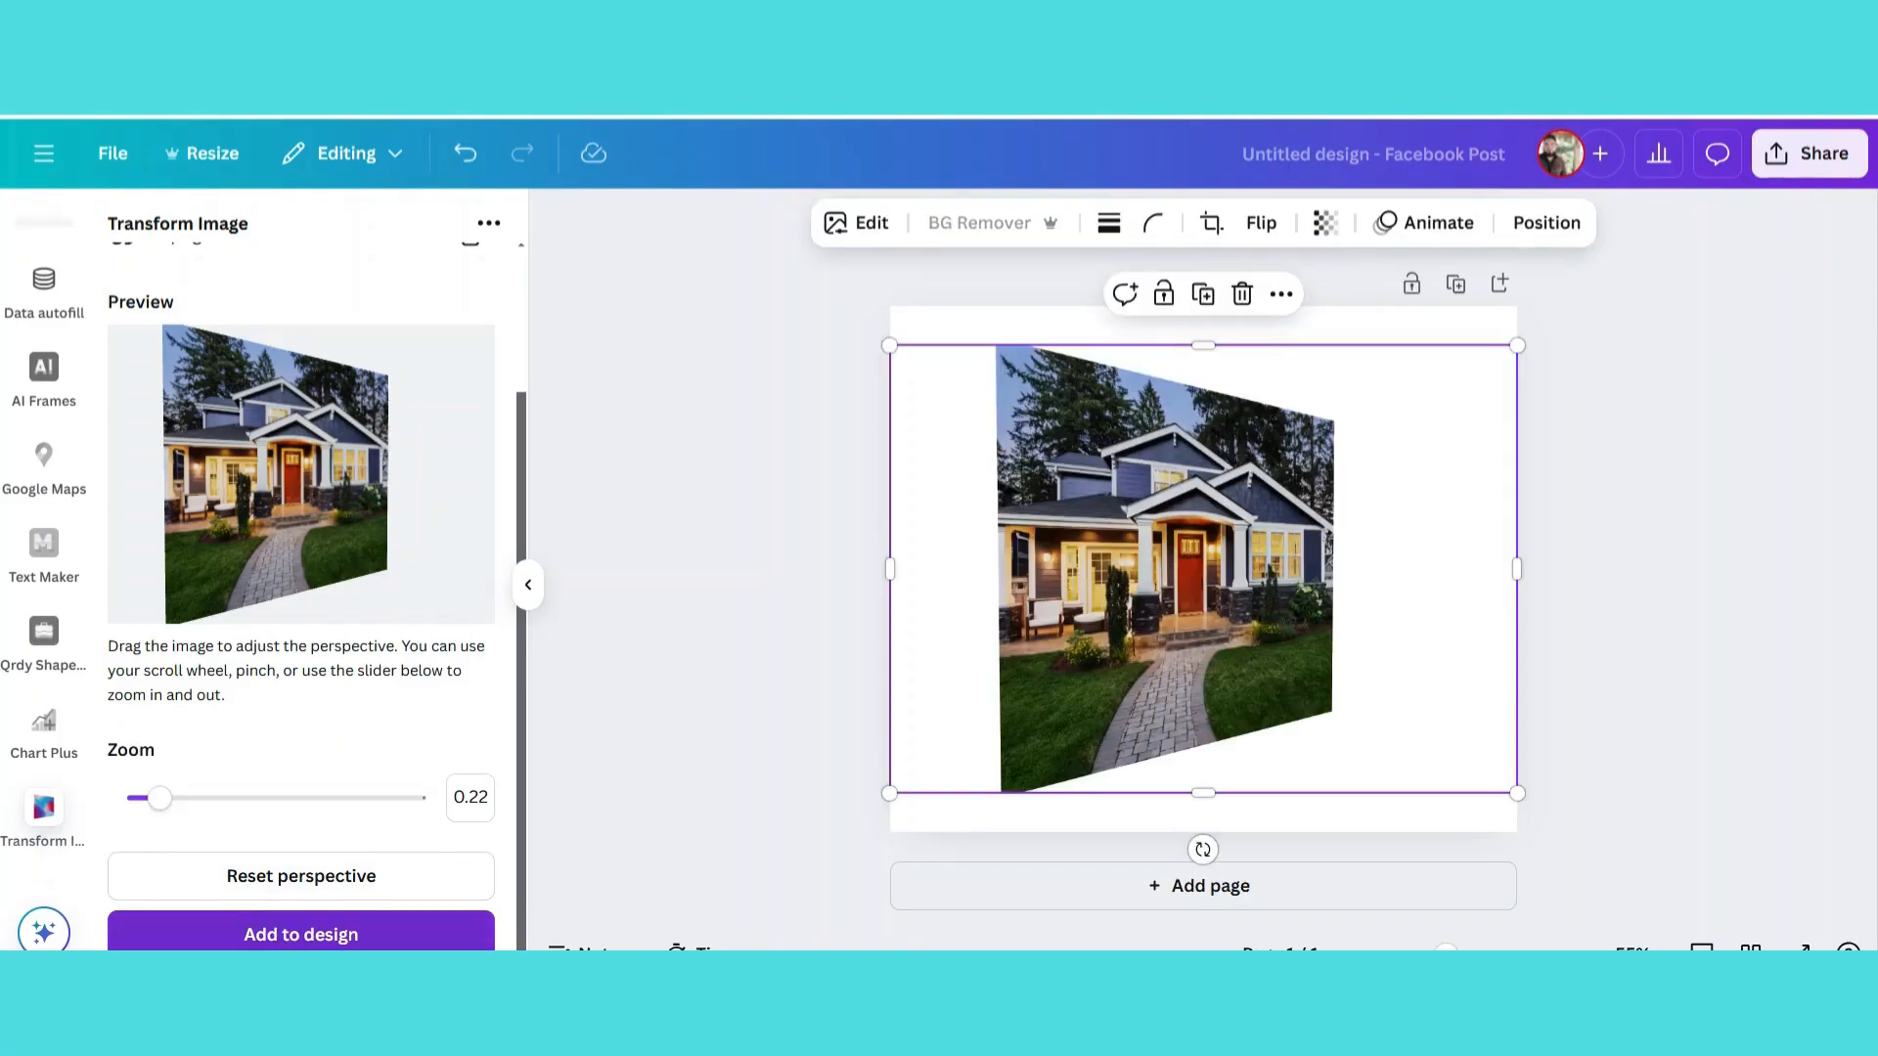
Crop the blank space beside the blue house image, scale it down, and place it against the page's left edge around mid-height.
left_click_drag(1133, 629, 1025, 587)
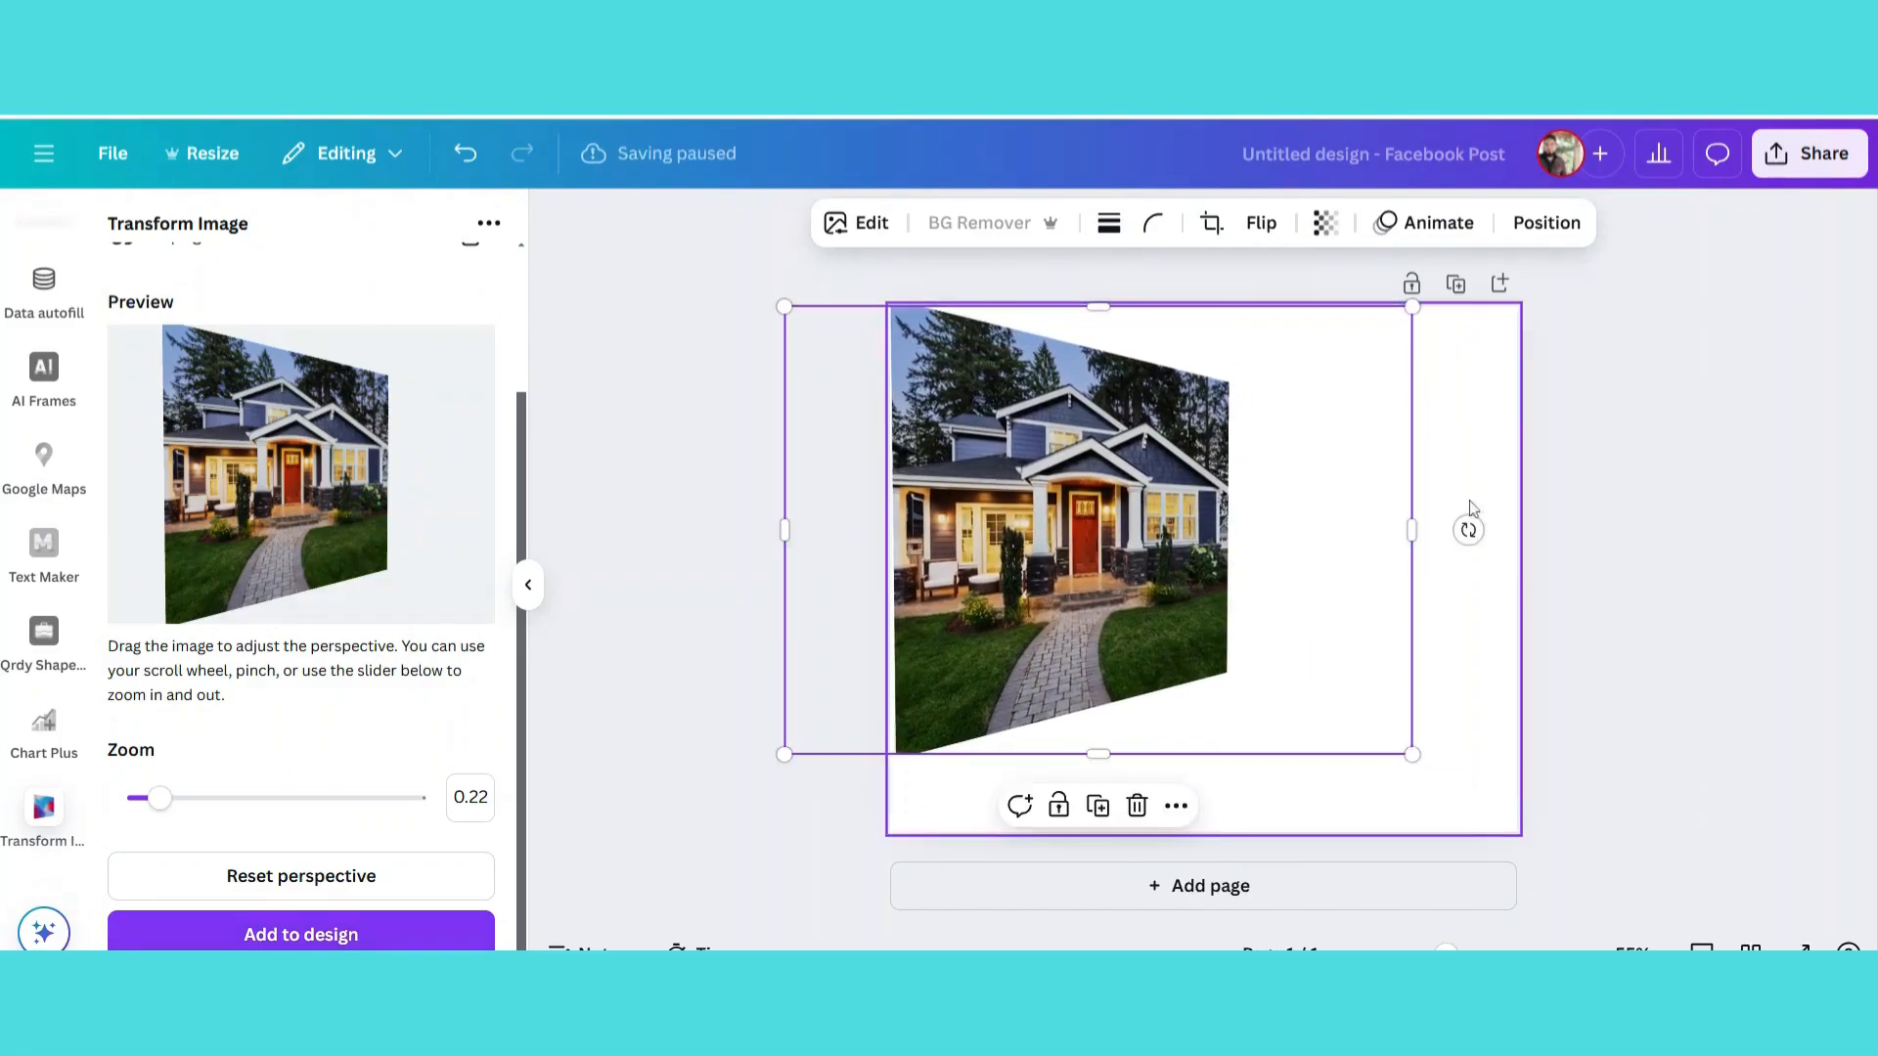
left_click_drag(1409, 497, 1229, 496)
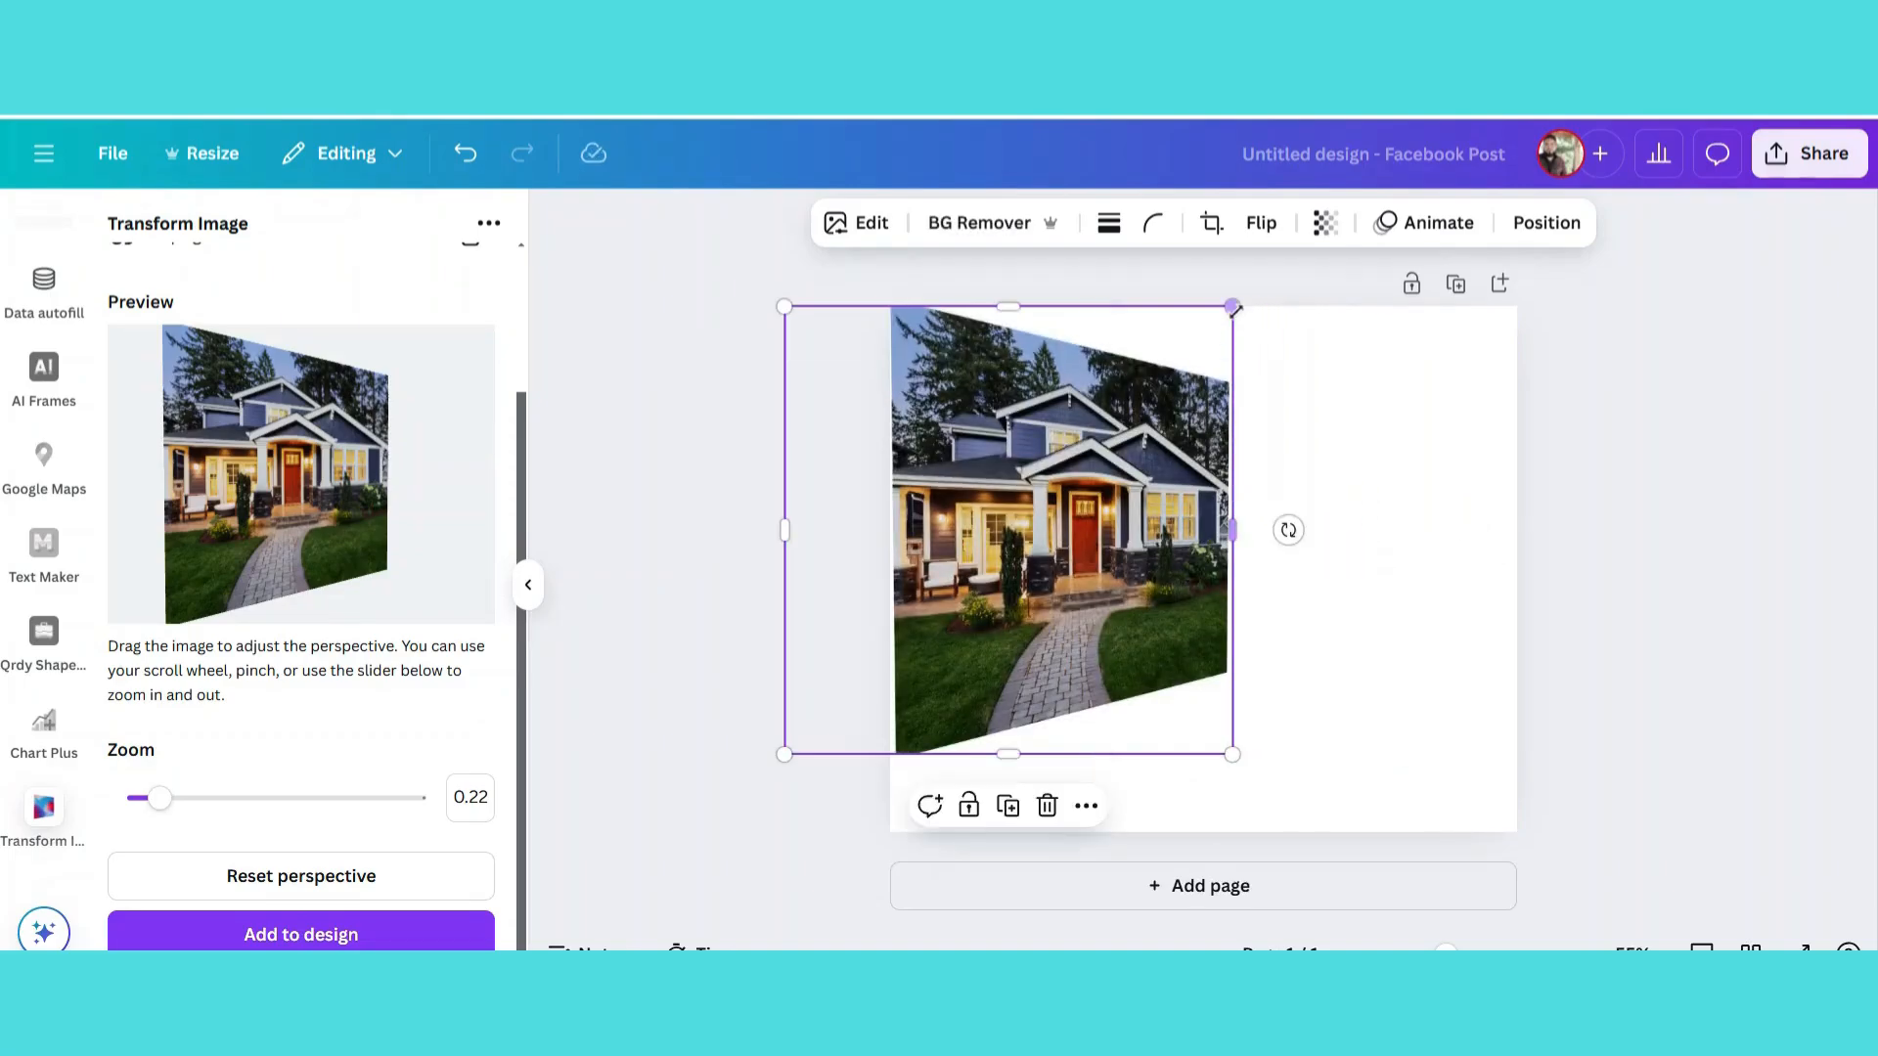
left_click_drag(1177, 373, 1001, 554)
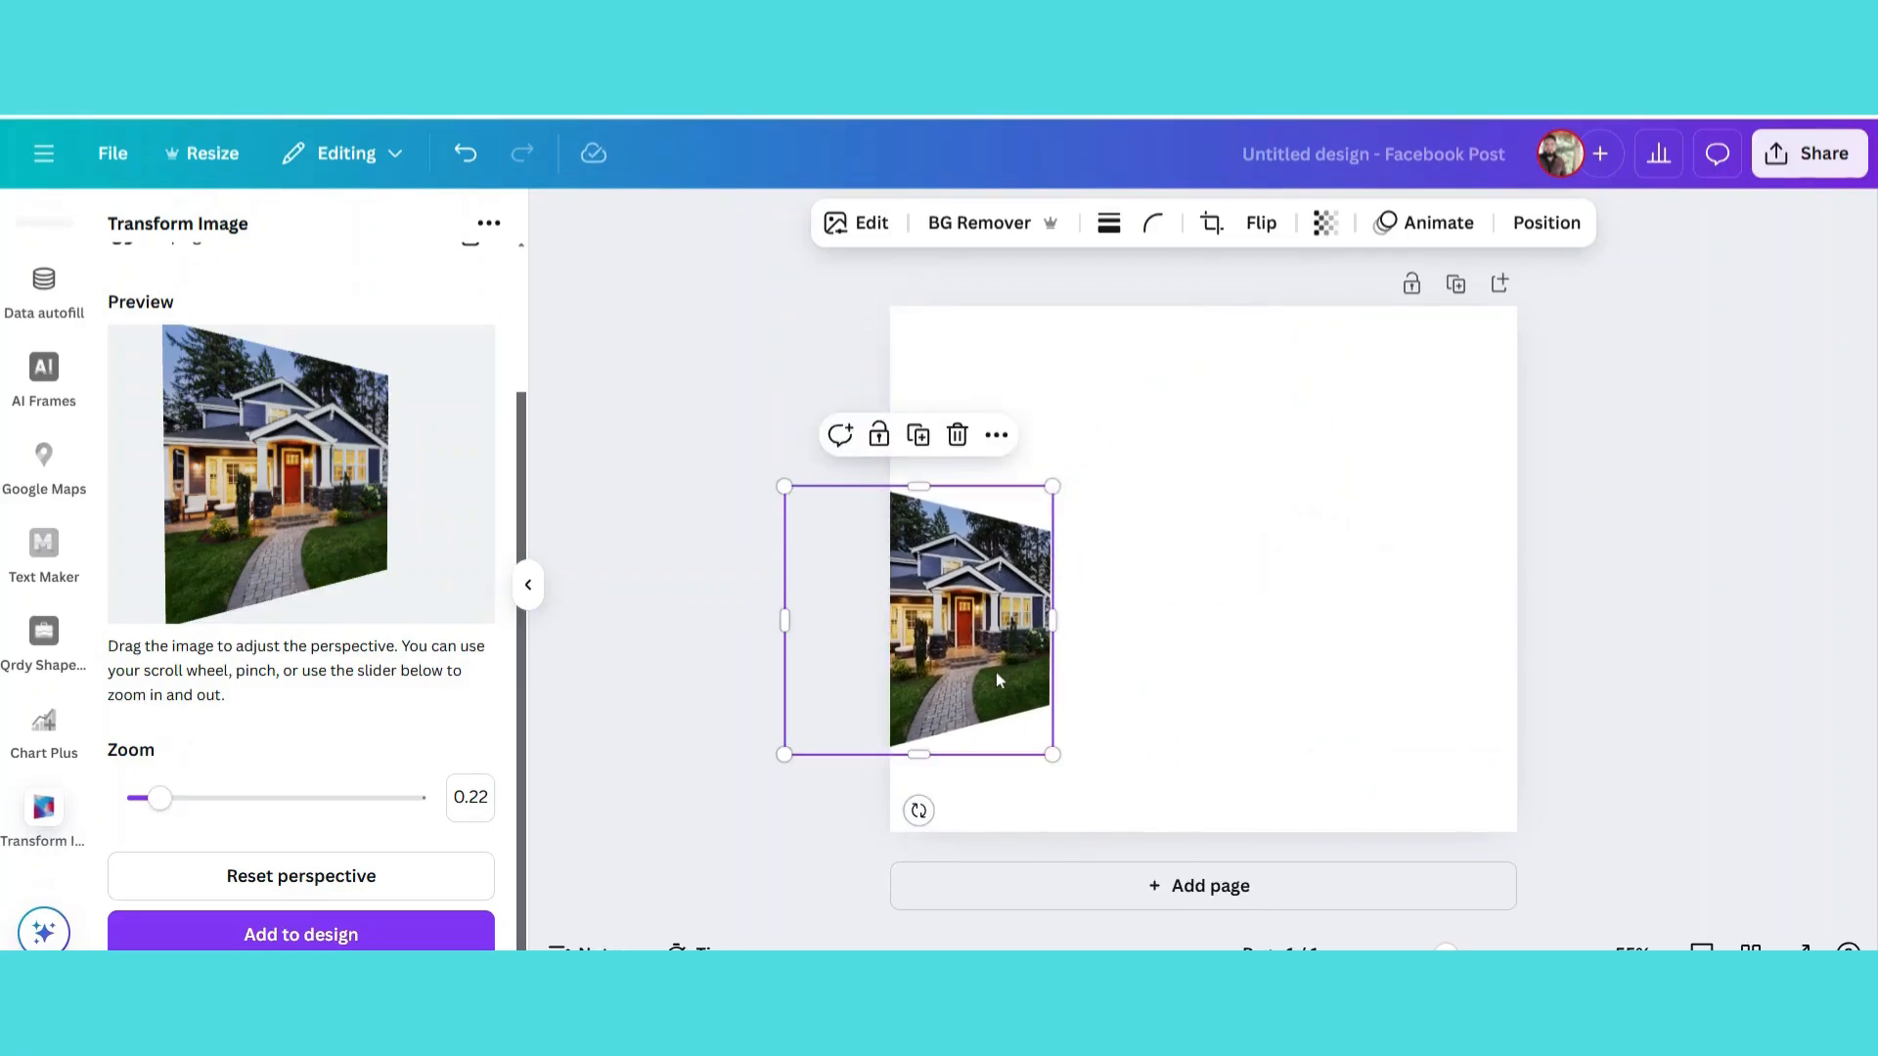
left_click_drag(995, 672, 1034, 610)
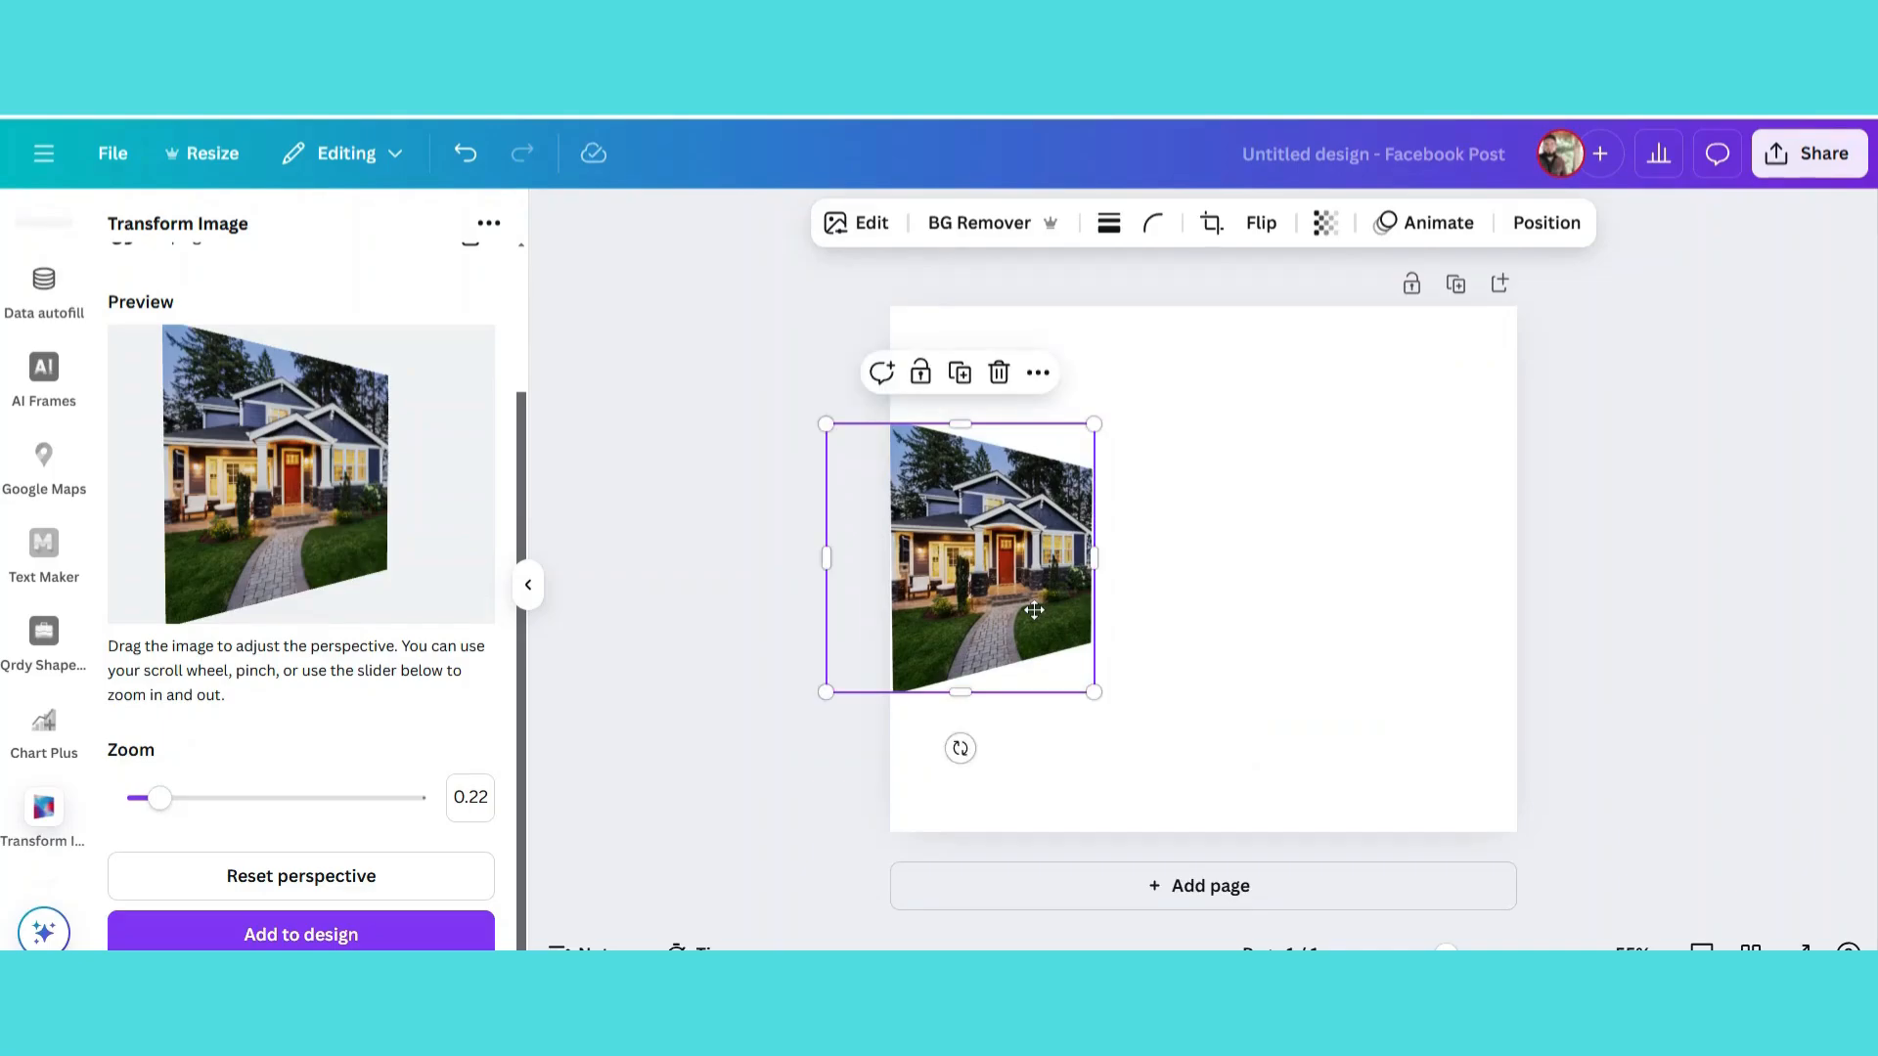
left_click(775, 611)
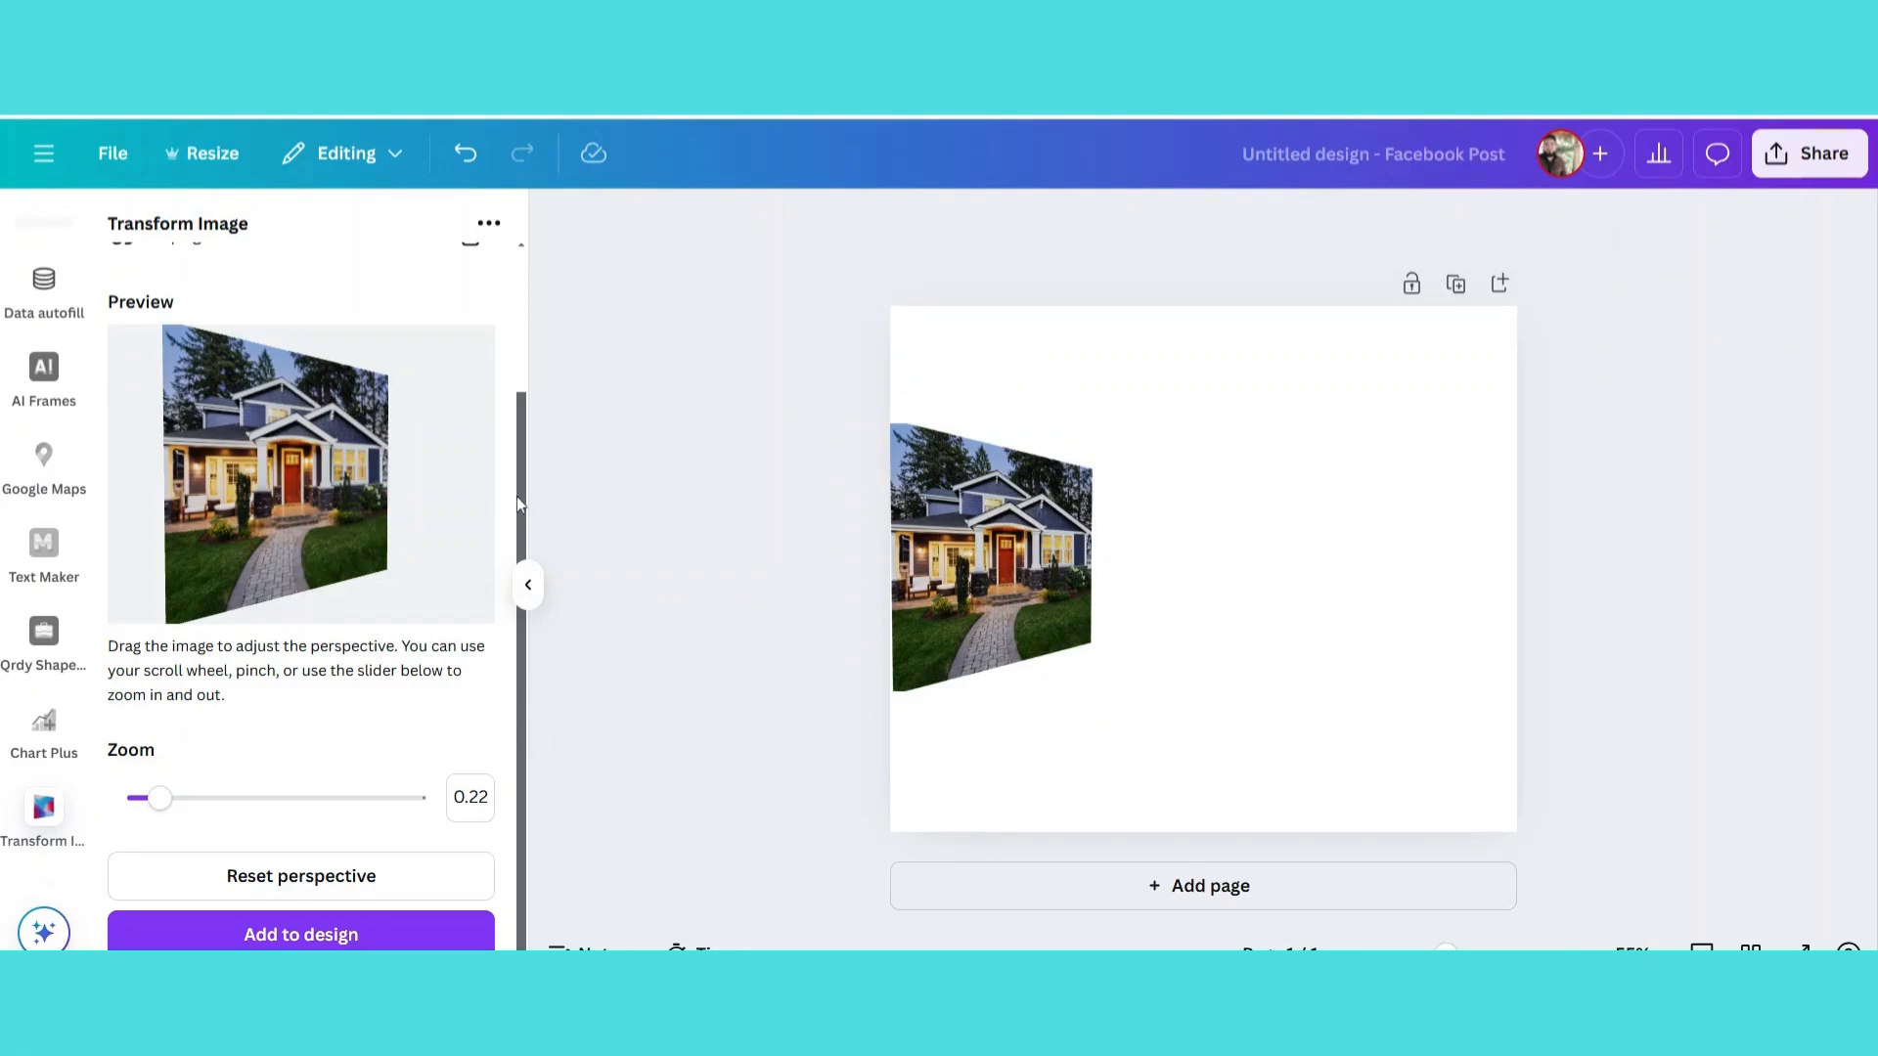
Replace the uploaded 1.png with 2.png in Transform Image.
left_click_drag(521, 504, 528, 323)
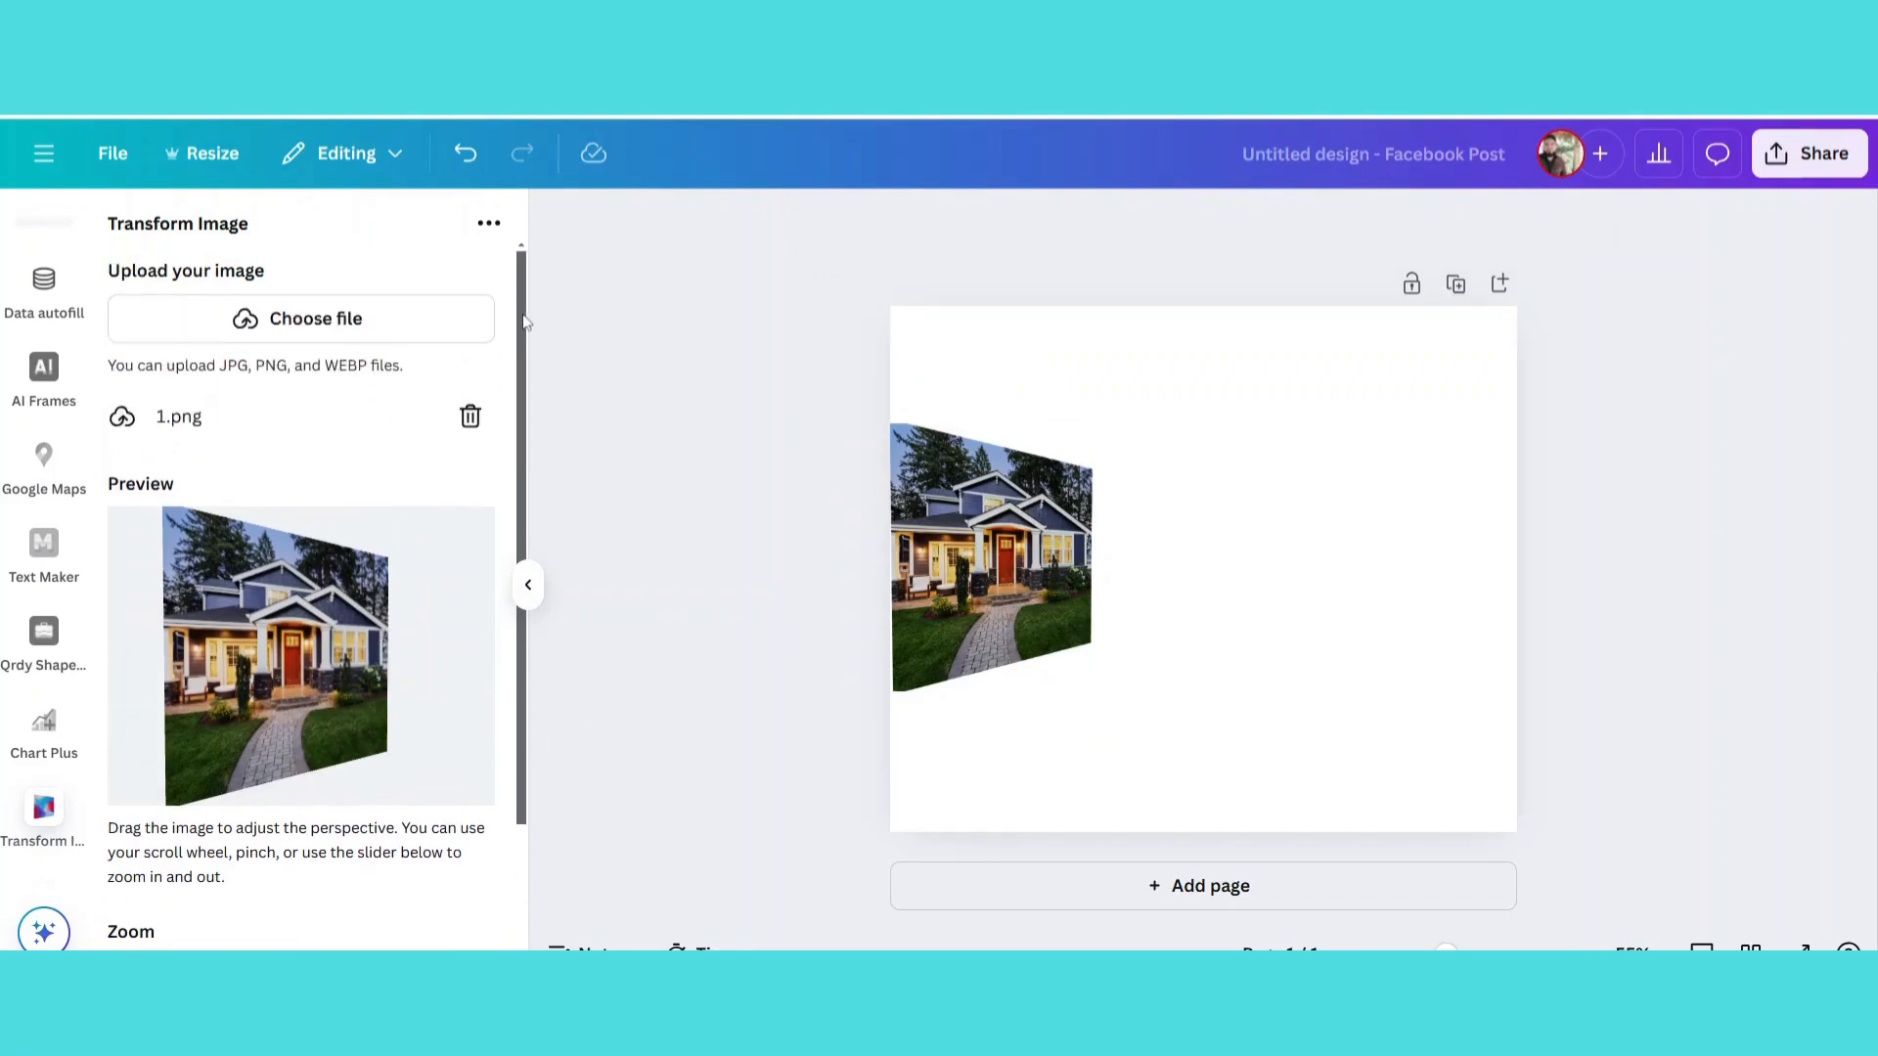
left_click(471, 418)
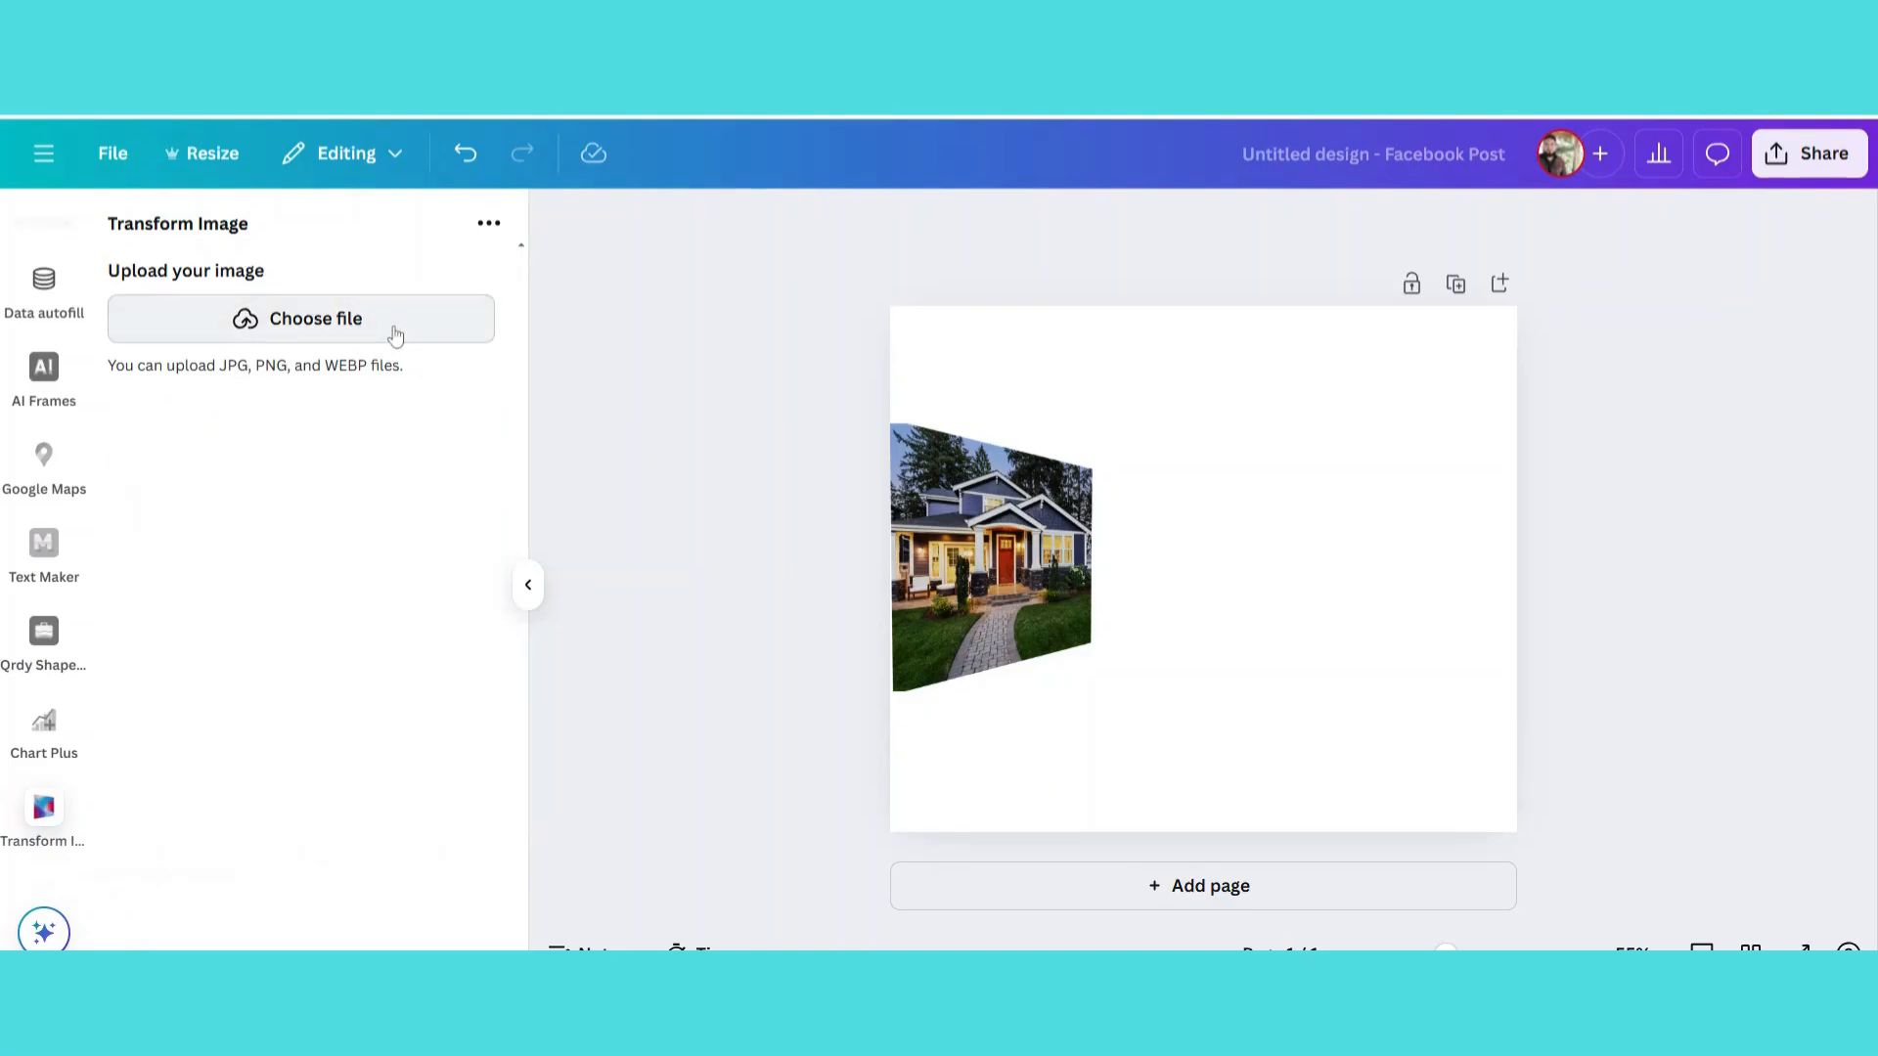
double_click(306, 186)
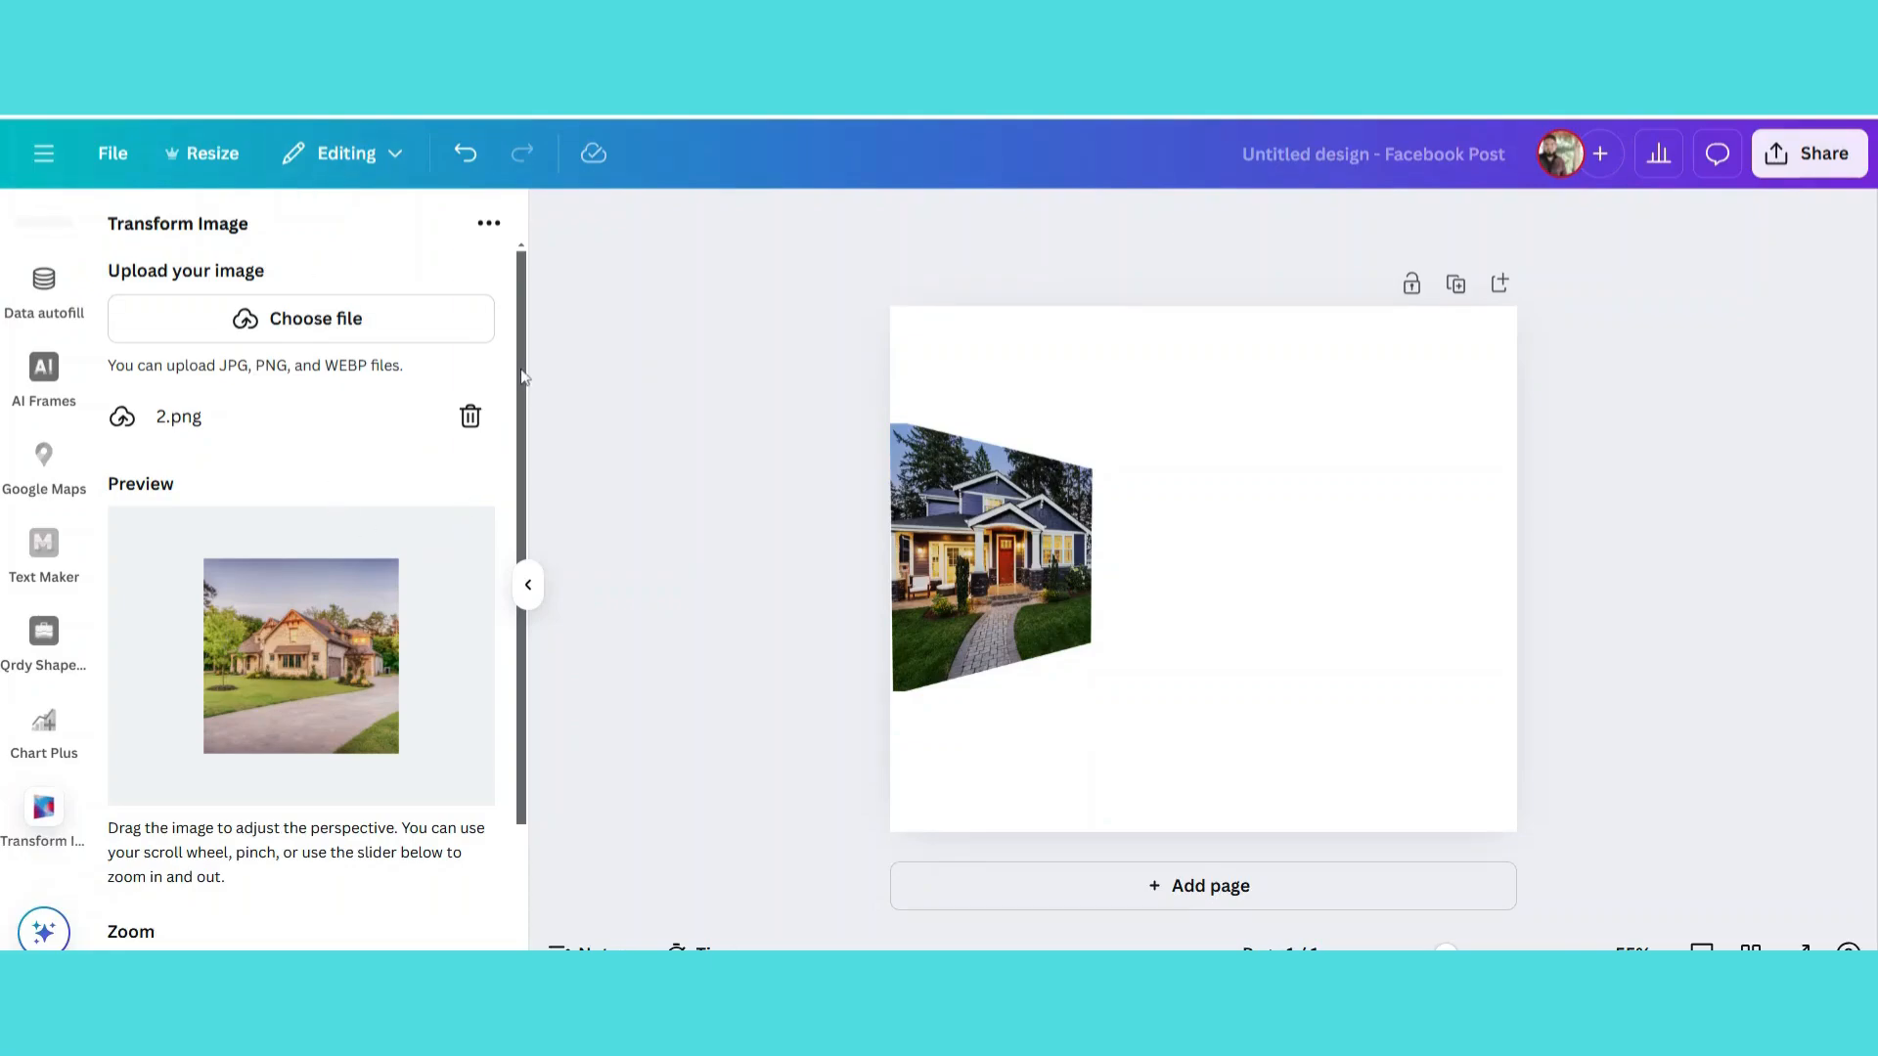
Zoom 2.png to 0.22, angle it so its left side recedes, and place it at the page's right edge.
scroll(499, 509, "down", 2)
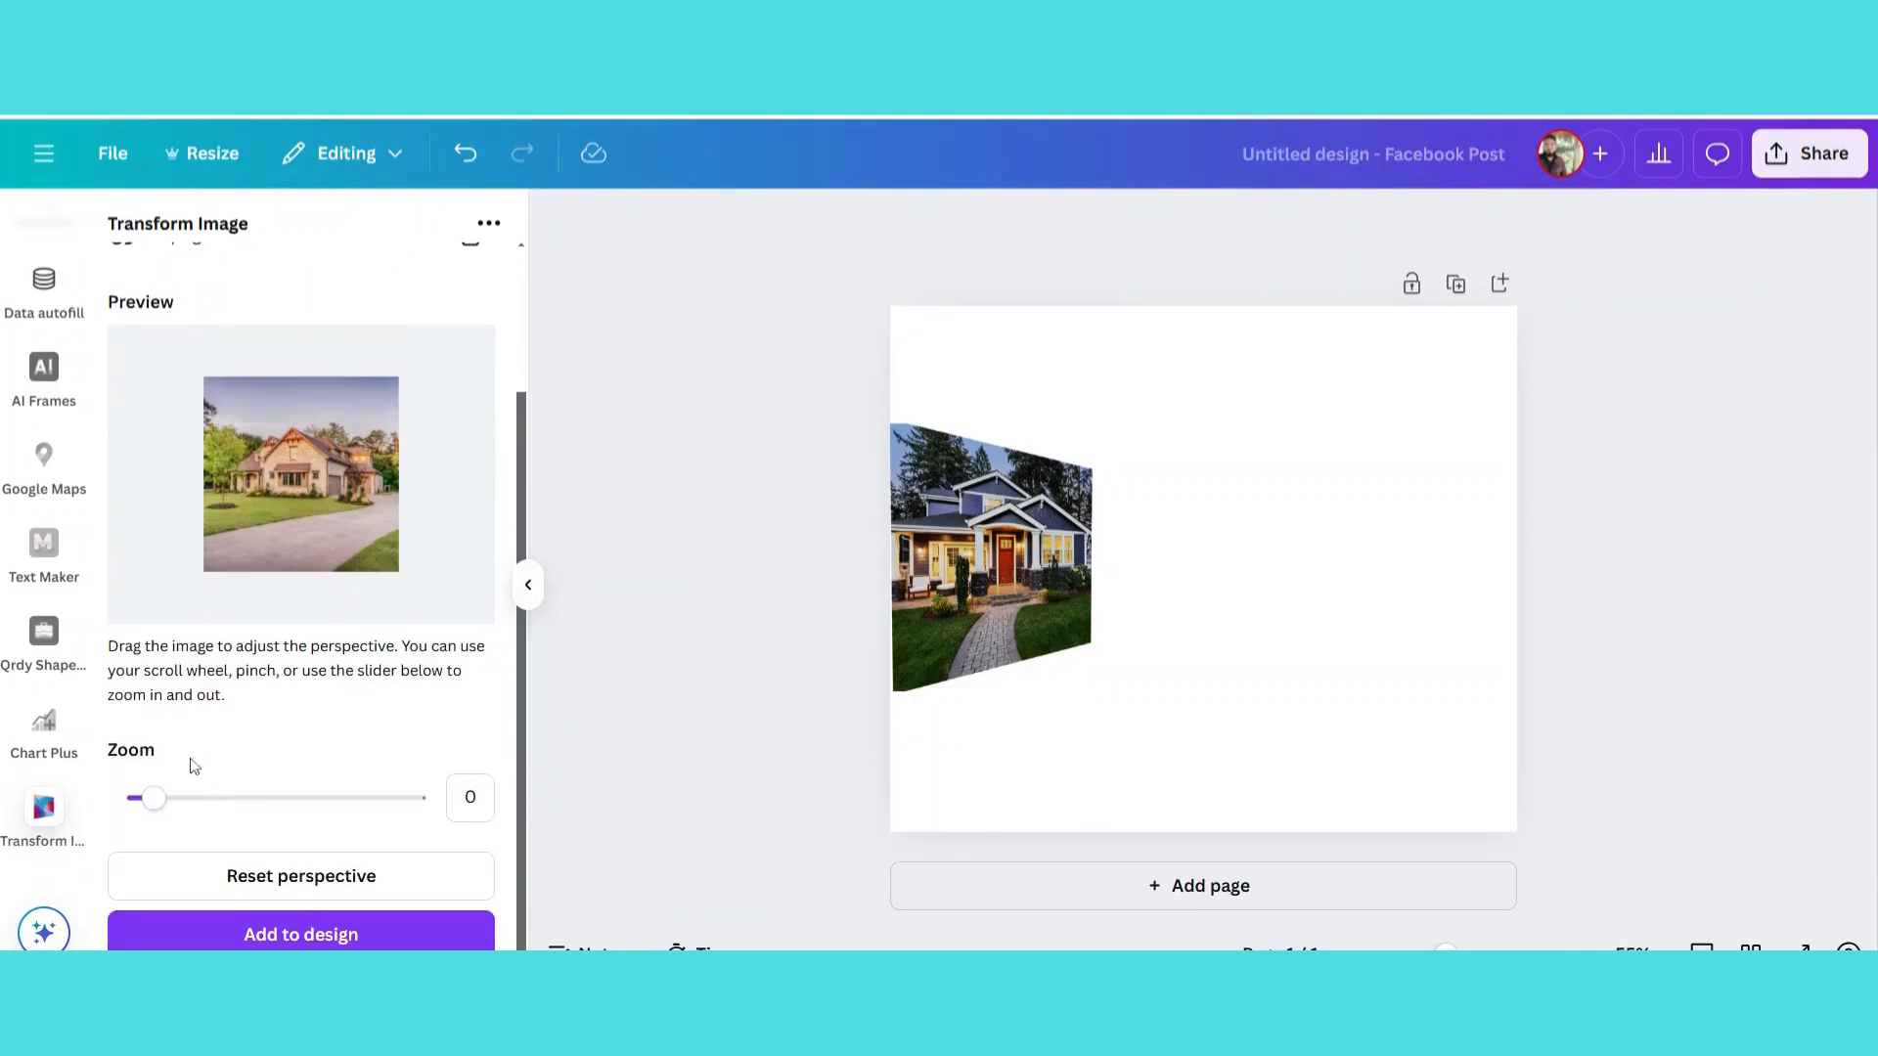
left_click_drag(157, 801, 163, 804)
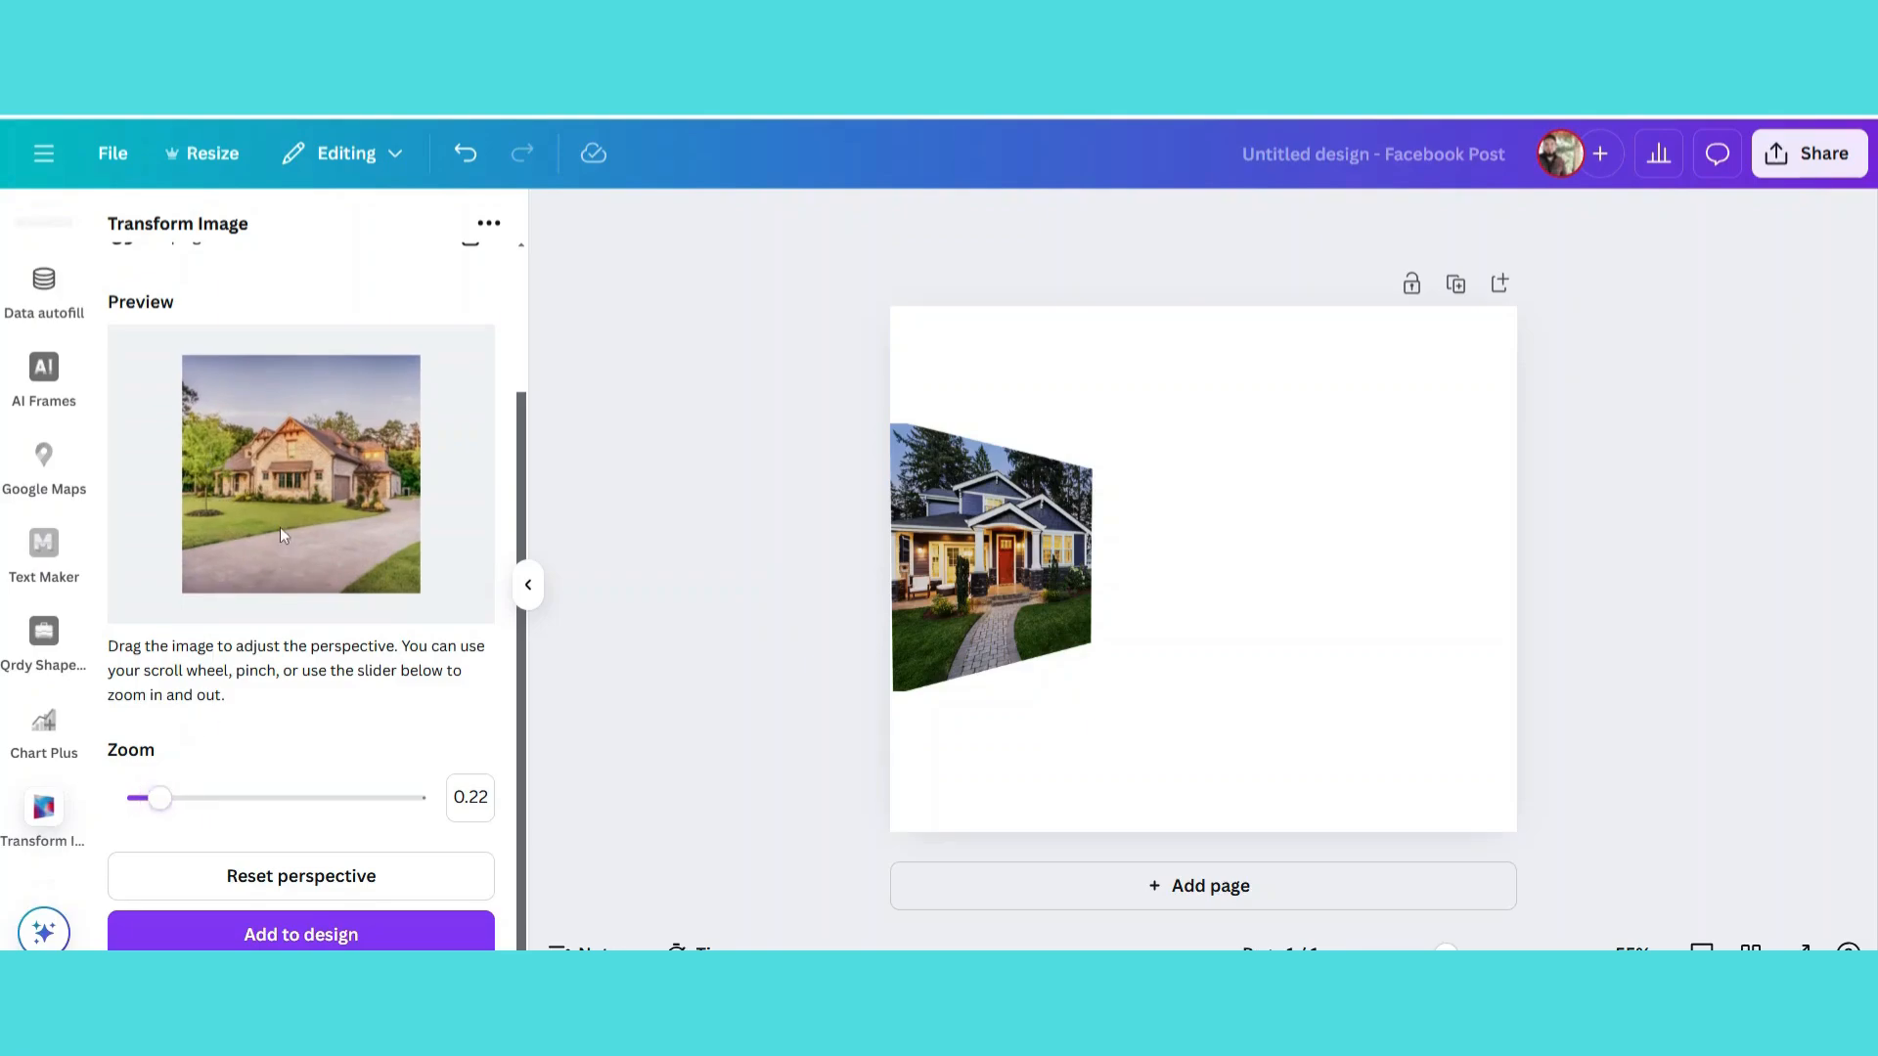
left_click_drag(280, 530, 1409, 577)
Enlarge the blue house image slightly and realign it with the page's left edge.
left_click(1016, 491)
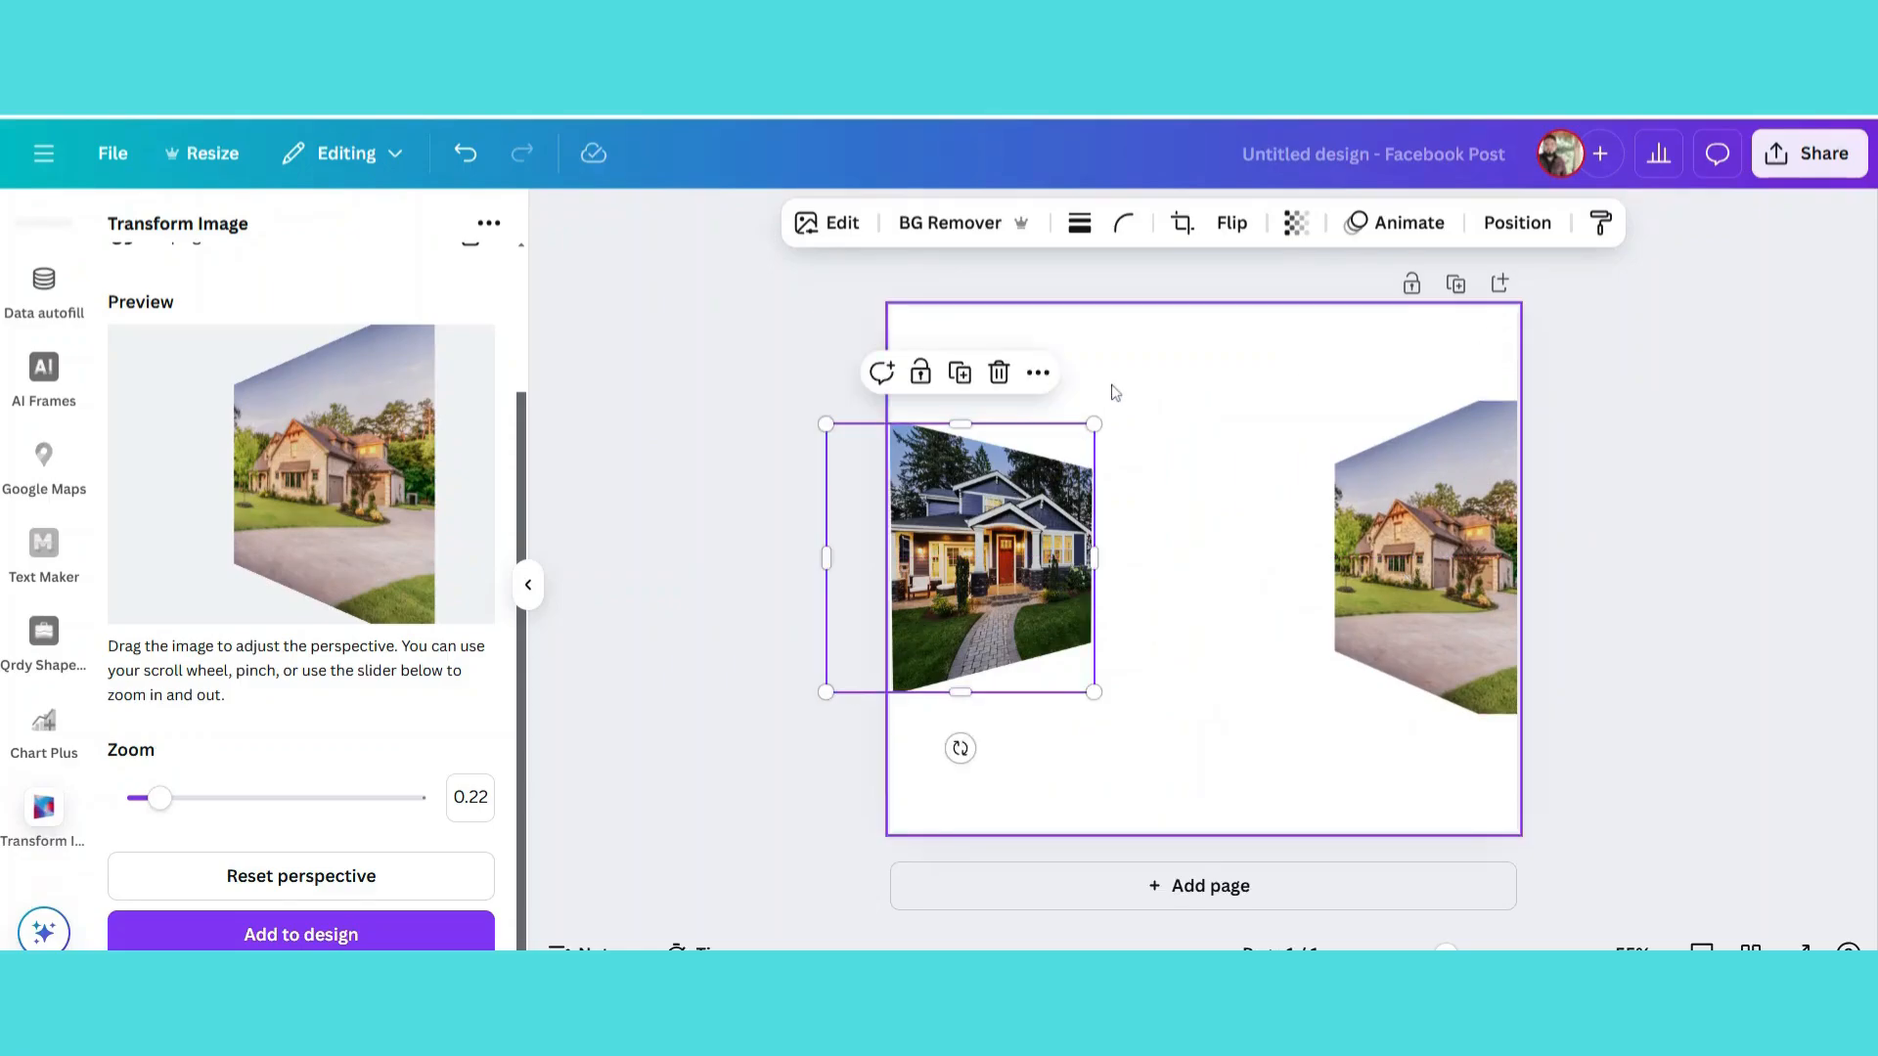
left_click_drag(1093, 424, 1134, 383)
mouse_move(1032, 490)
left_mouse_down()
mouse_move(1009, 510)
mouse_move(1041, 516)
mouse_move(1022, 504)
left_mouse_up()
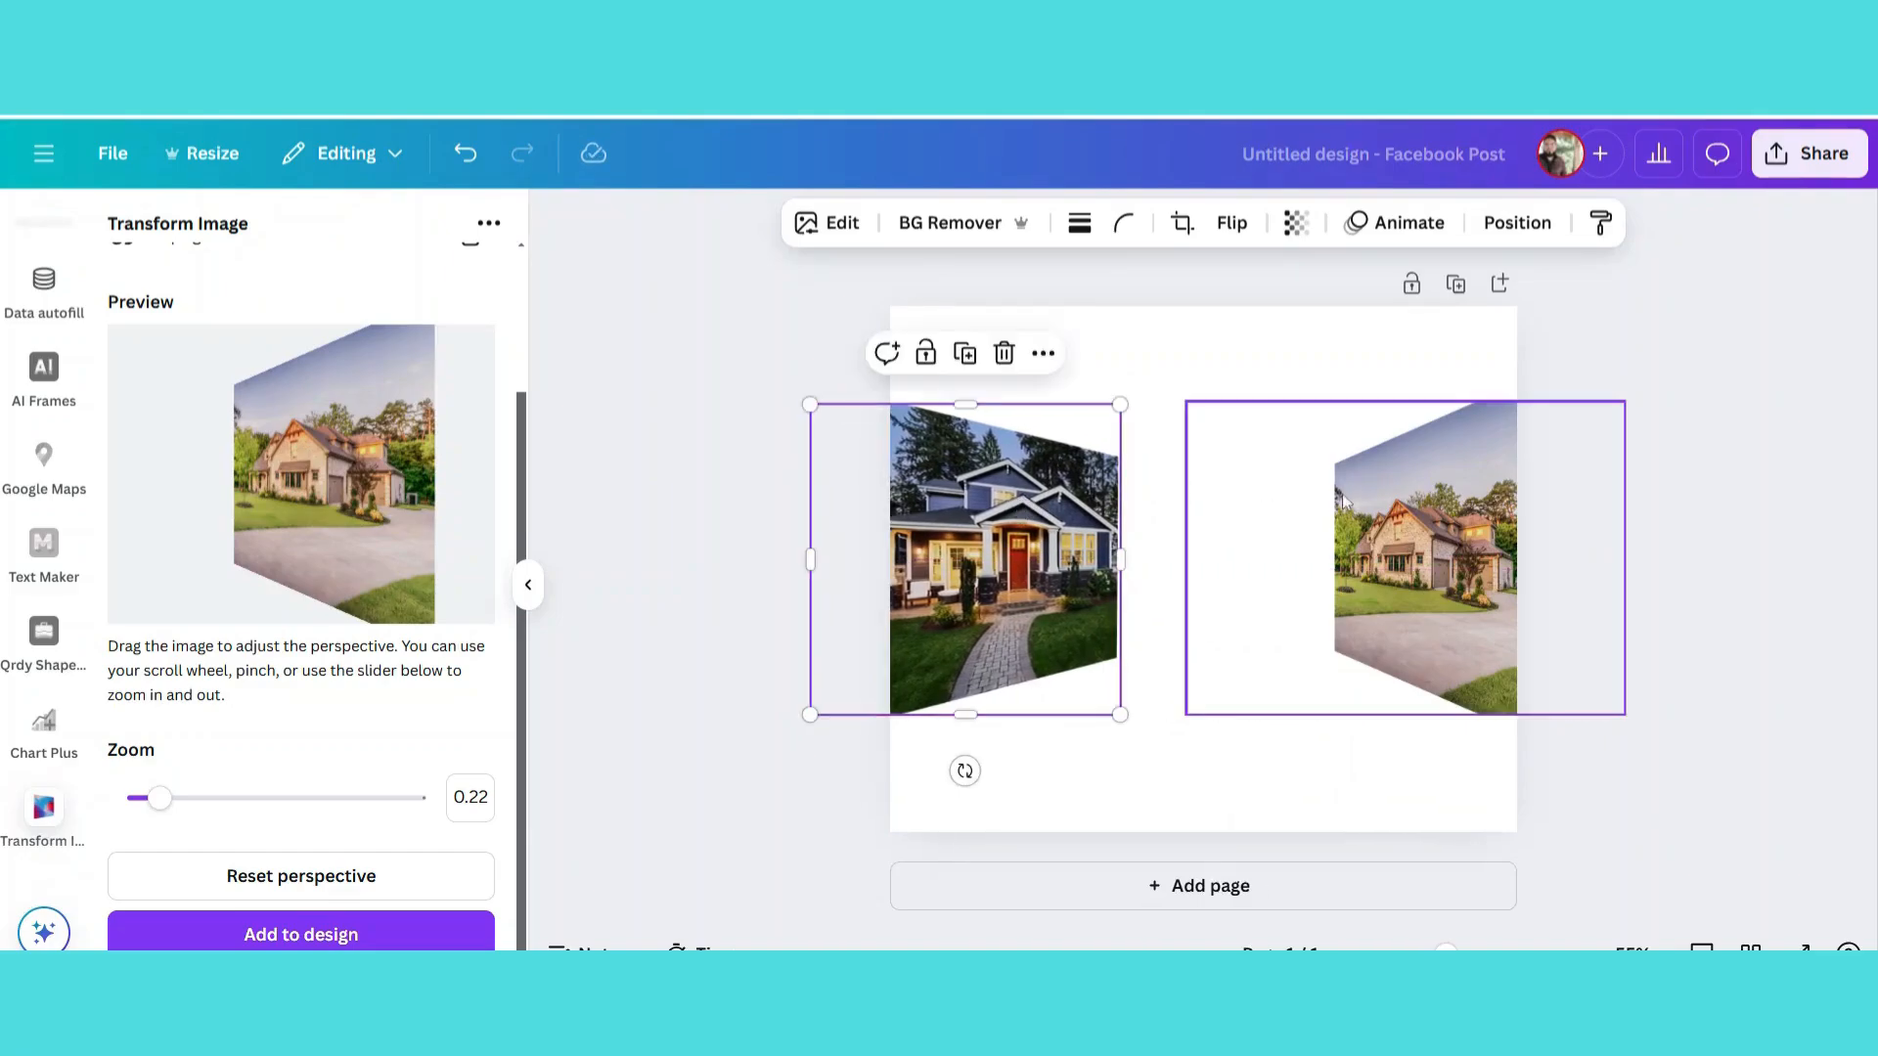
Enlarge the stone house image slightly and position it at the page's right edge, vertically centred on the blue house image.
left_click(1380, 499)
mouse_move(1380, 500)
left_mouse_down()
mouse_move(1353, 483)
mouse_move(1399, 478)
left_mouse_up()
left_click_drag(1204, 394, 1181, 379)
left_click_drag(1404, 519, 1408, 532)
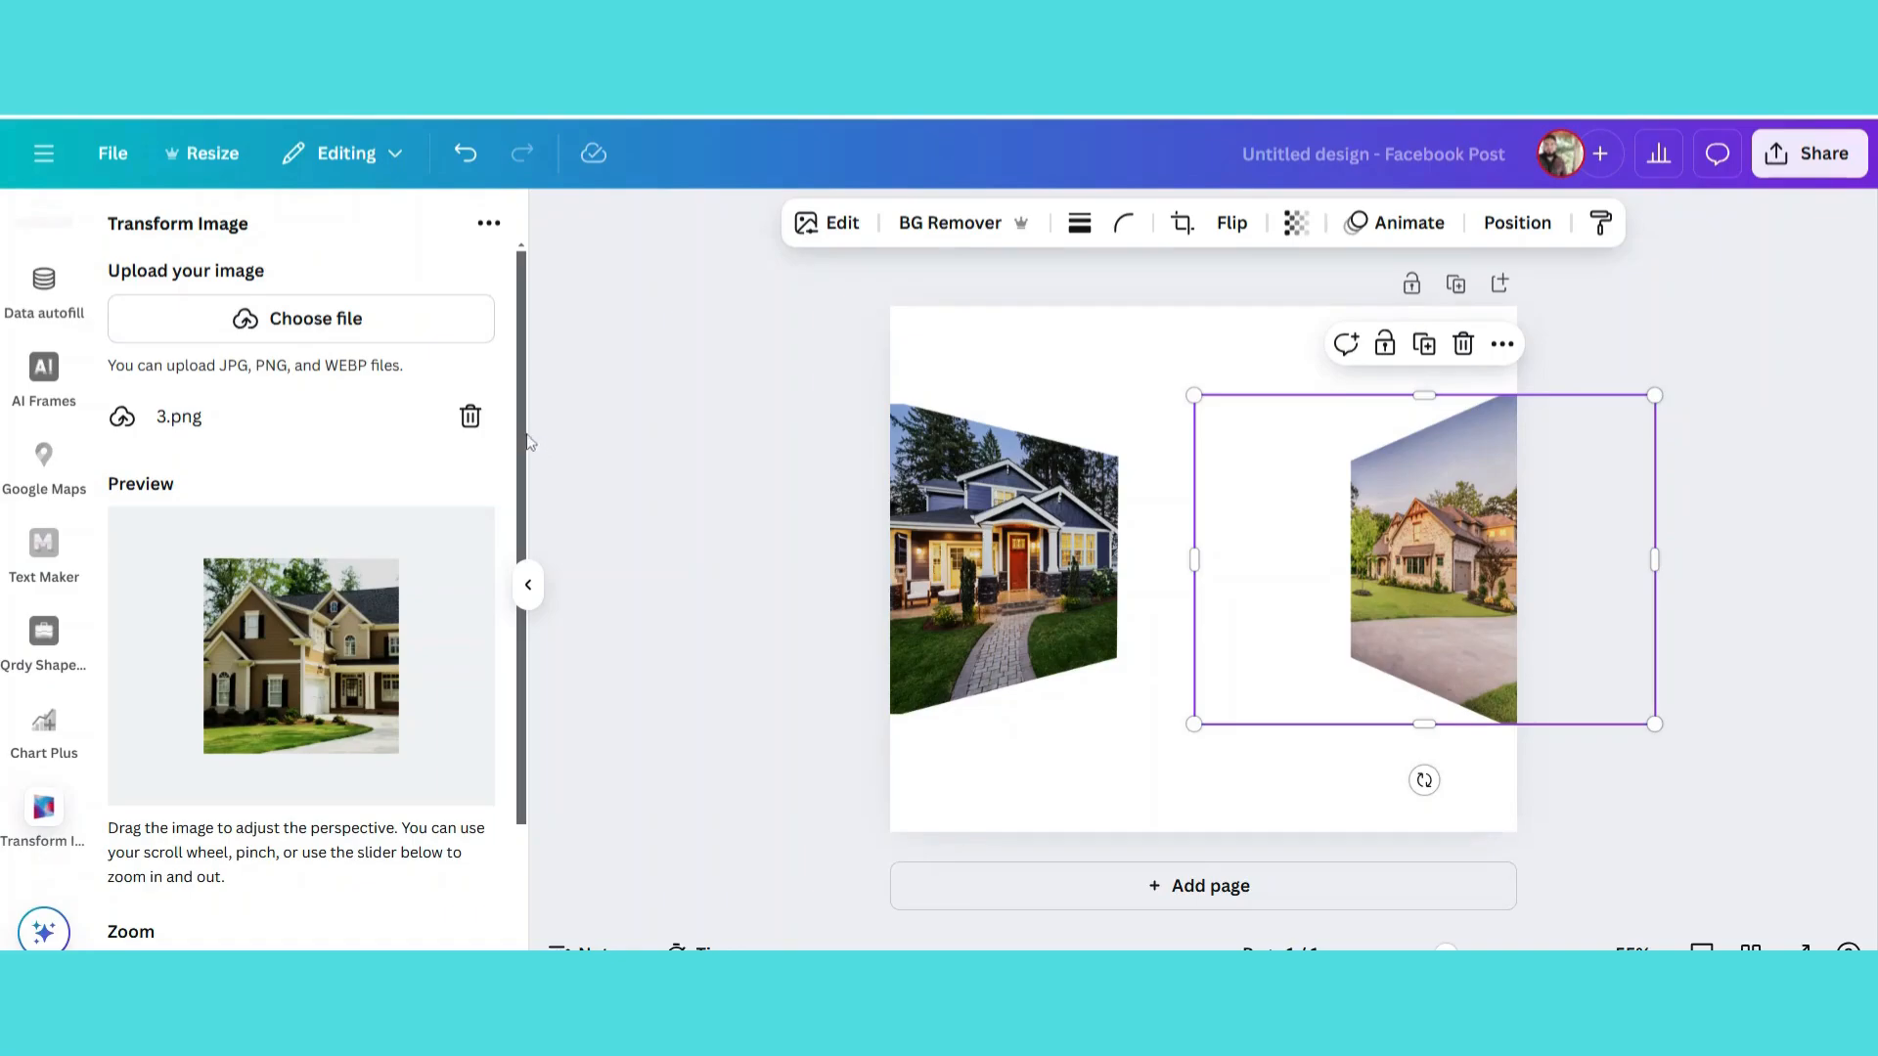
Add the 3.png house to the design without perspective and scale it down to about 816 × 583.
left_click_drag(521, 440, 522, 563)
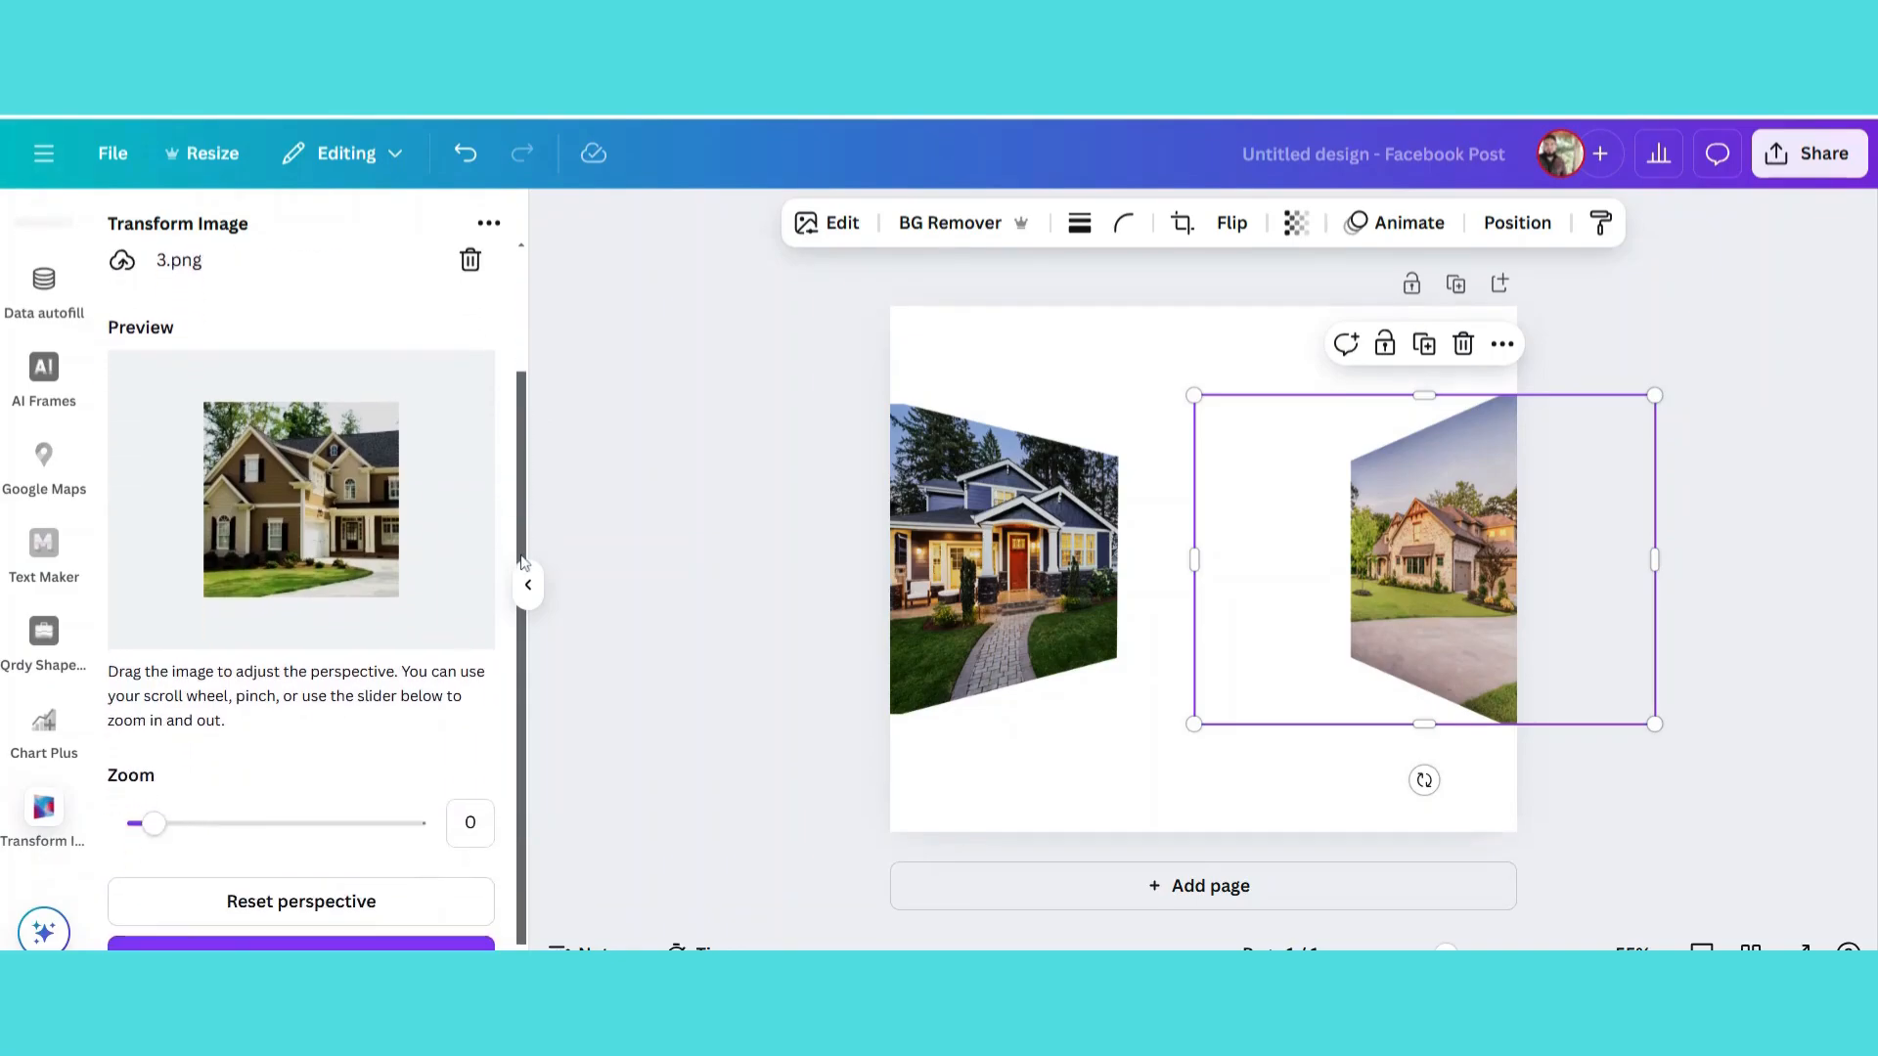
left_click(301, 962)
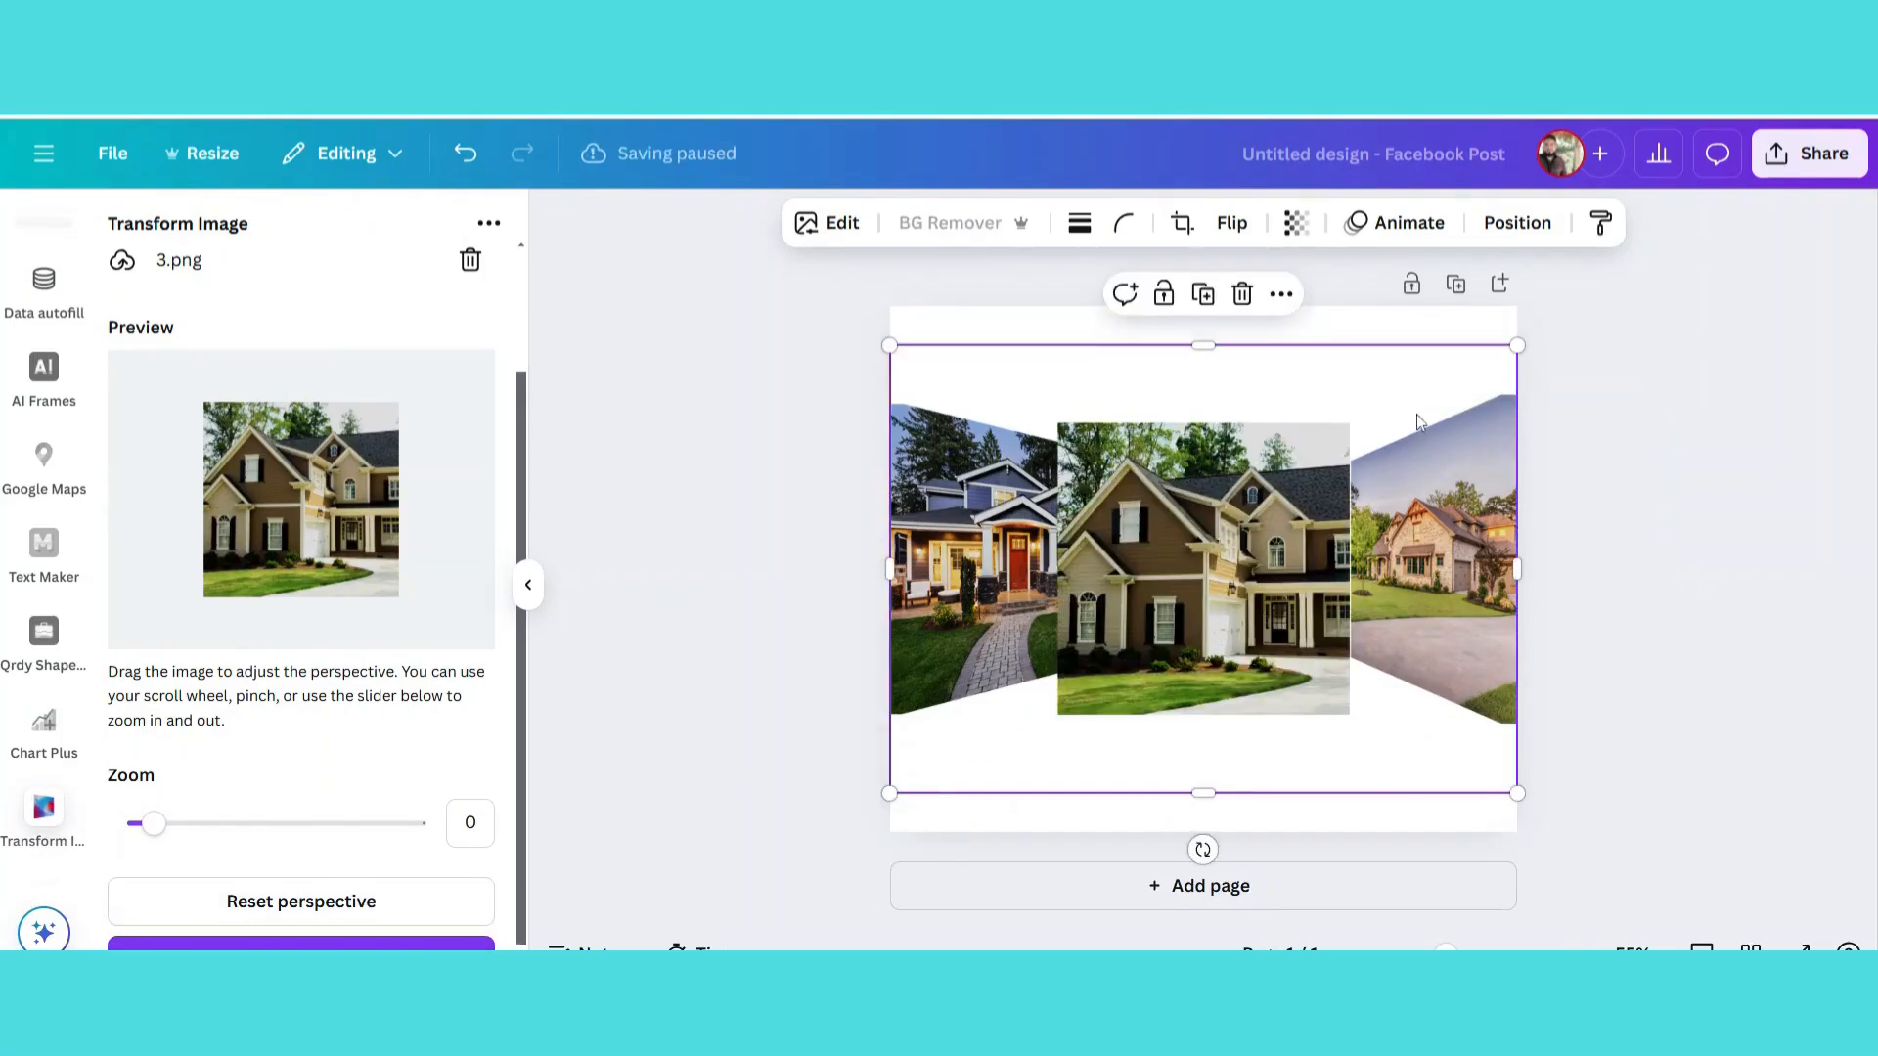
left_click_drag(1517, 345, 1433, 407)
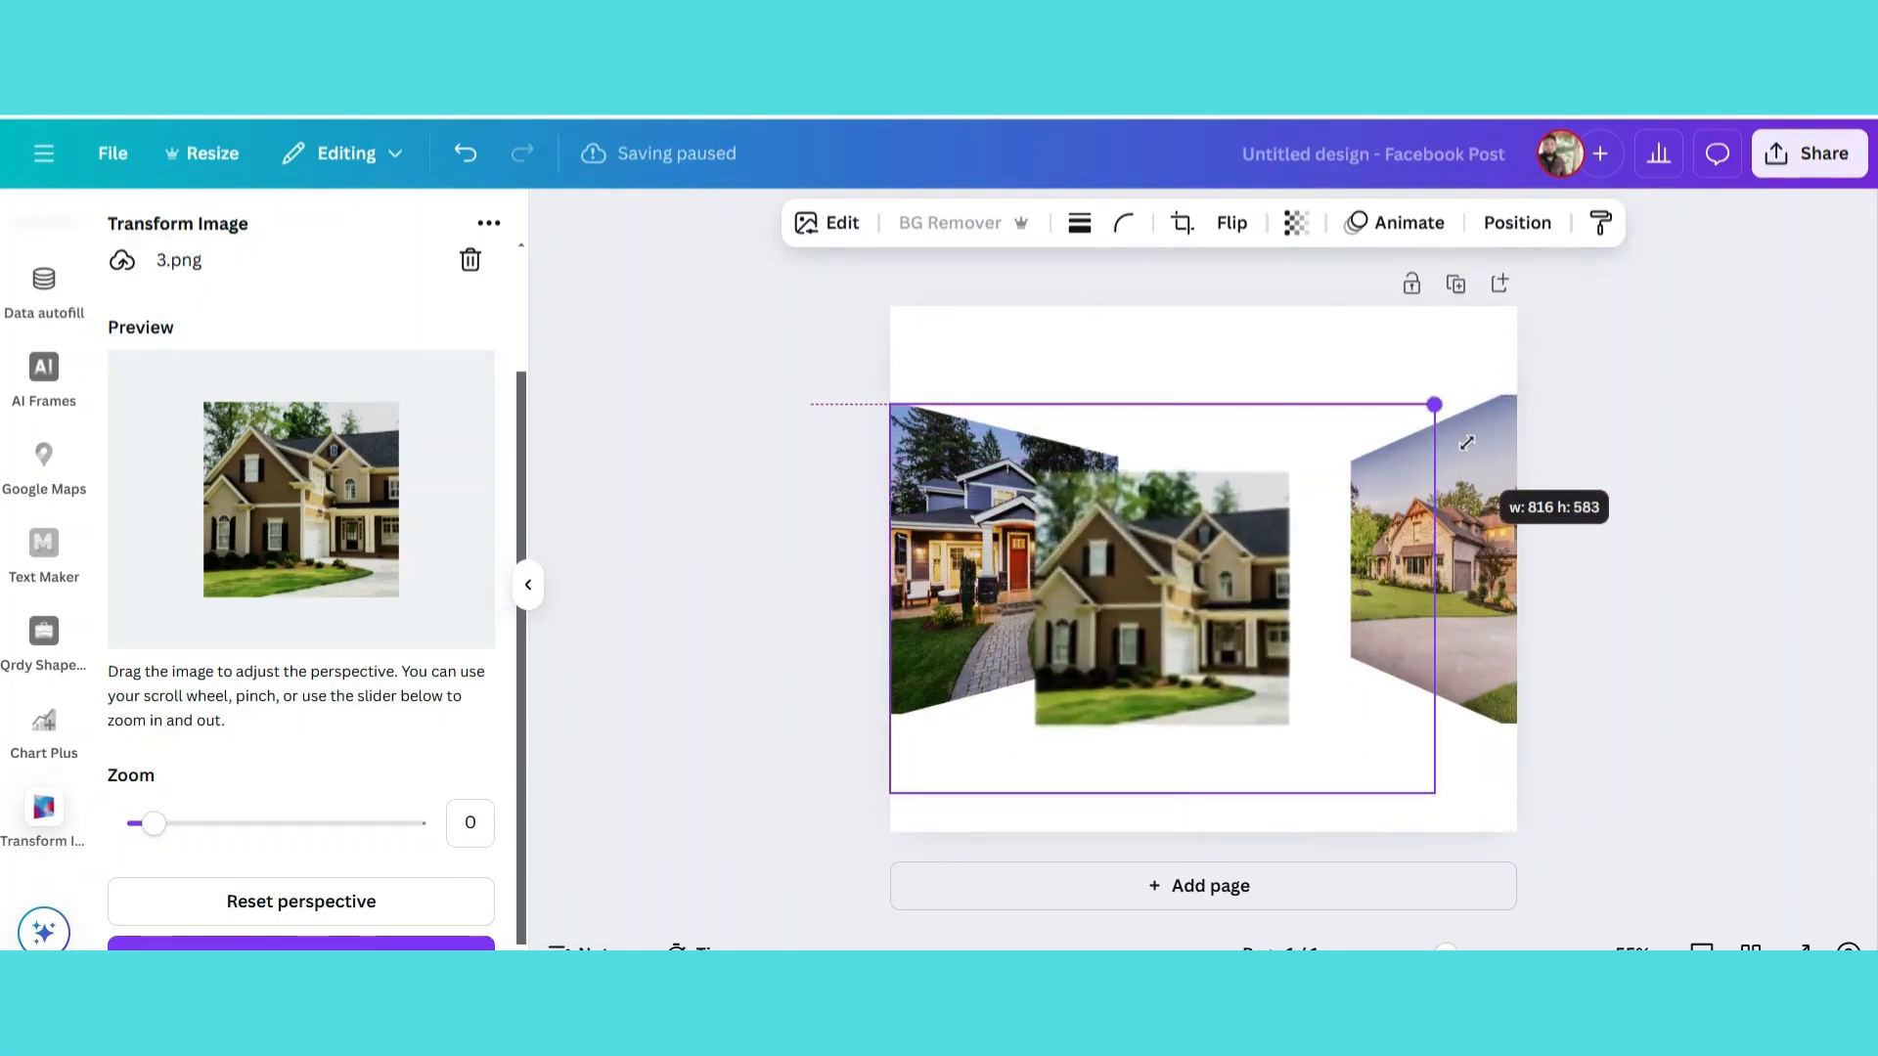
Crop the blank margins on all four sides of the brown house image.
left_click_drag(890, 598, 1019, 599)
left_click_drag(1230, 406, 1231, 457)
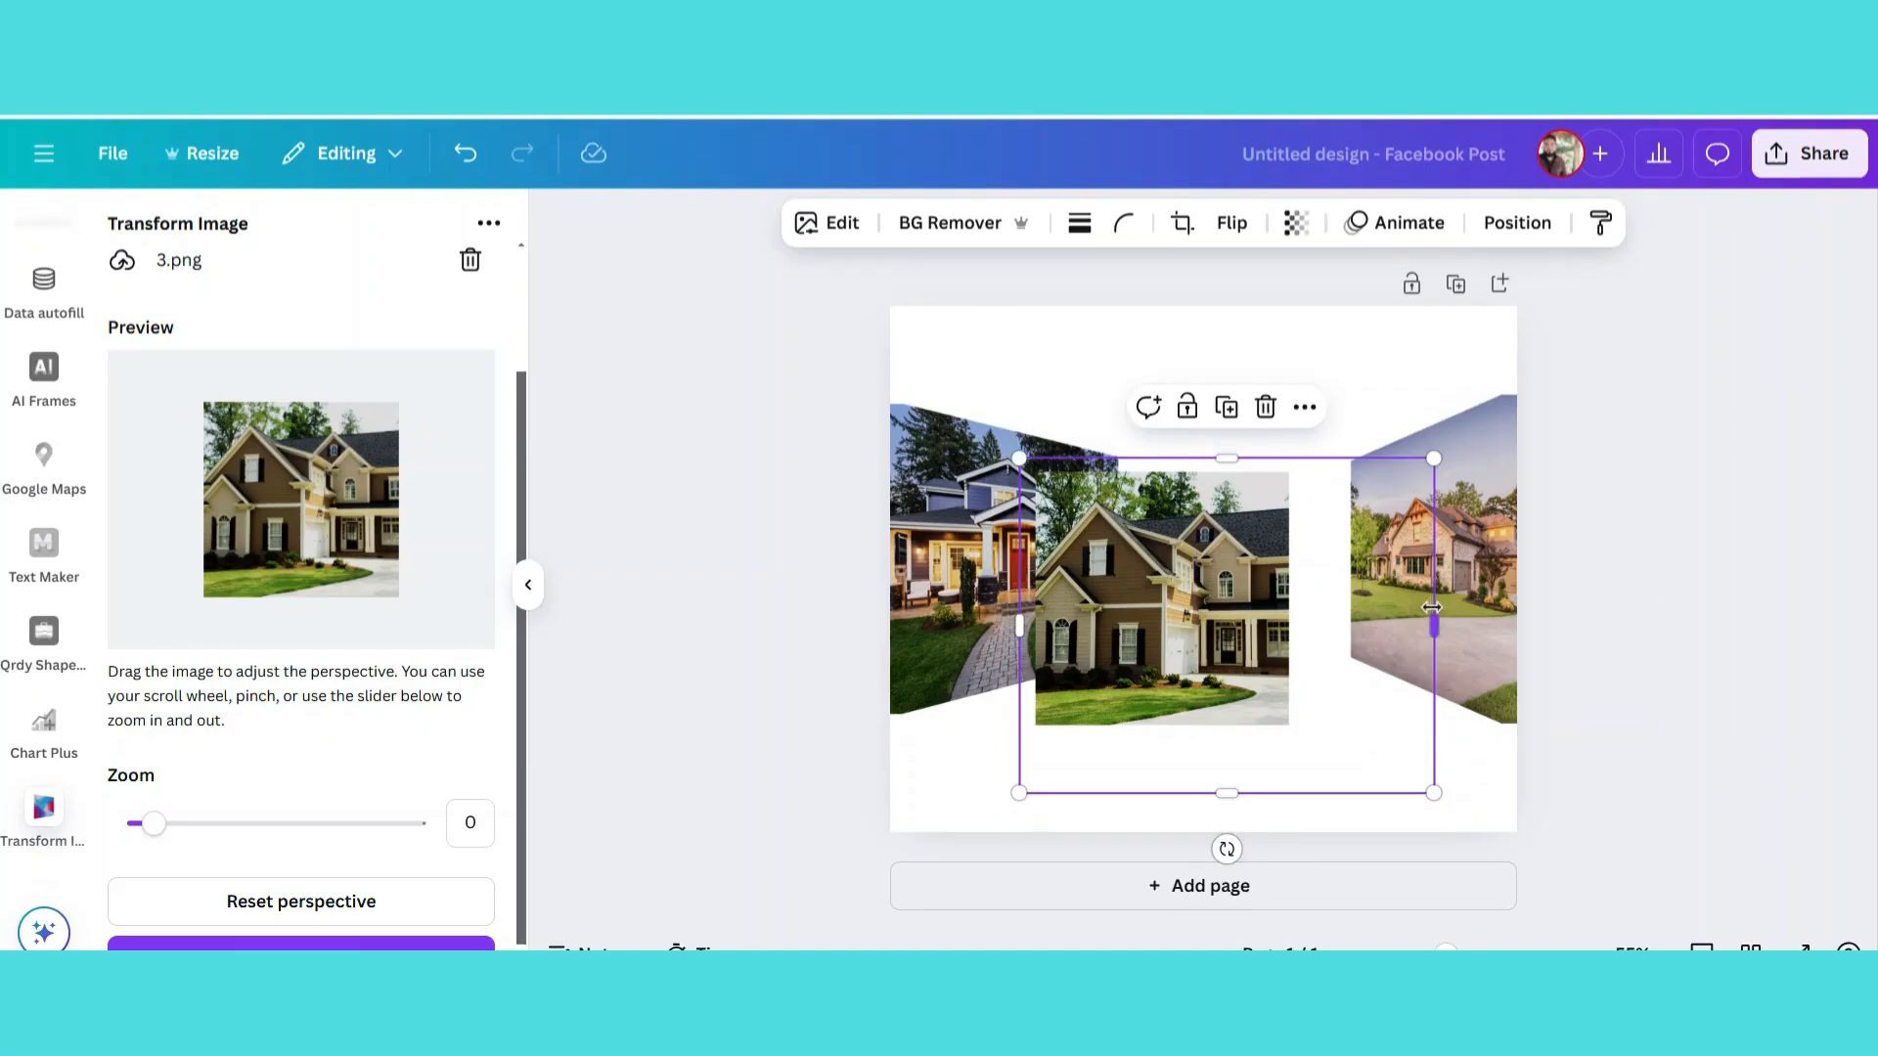
left_click_drag(1432, 608, 1301, 609)
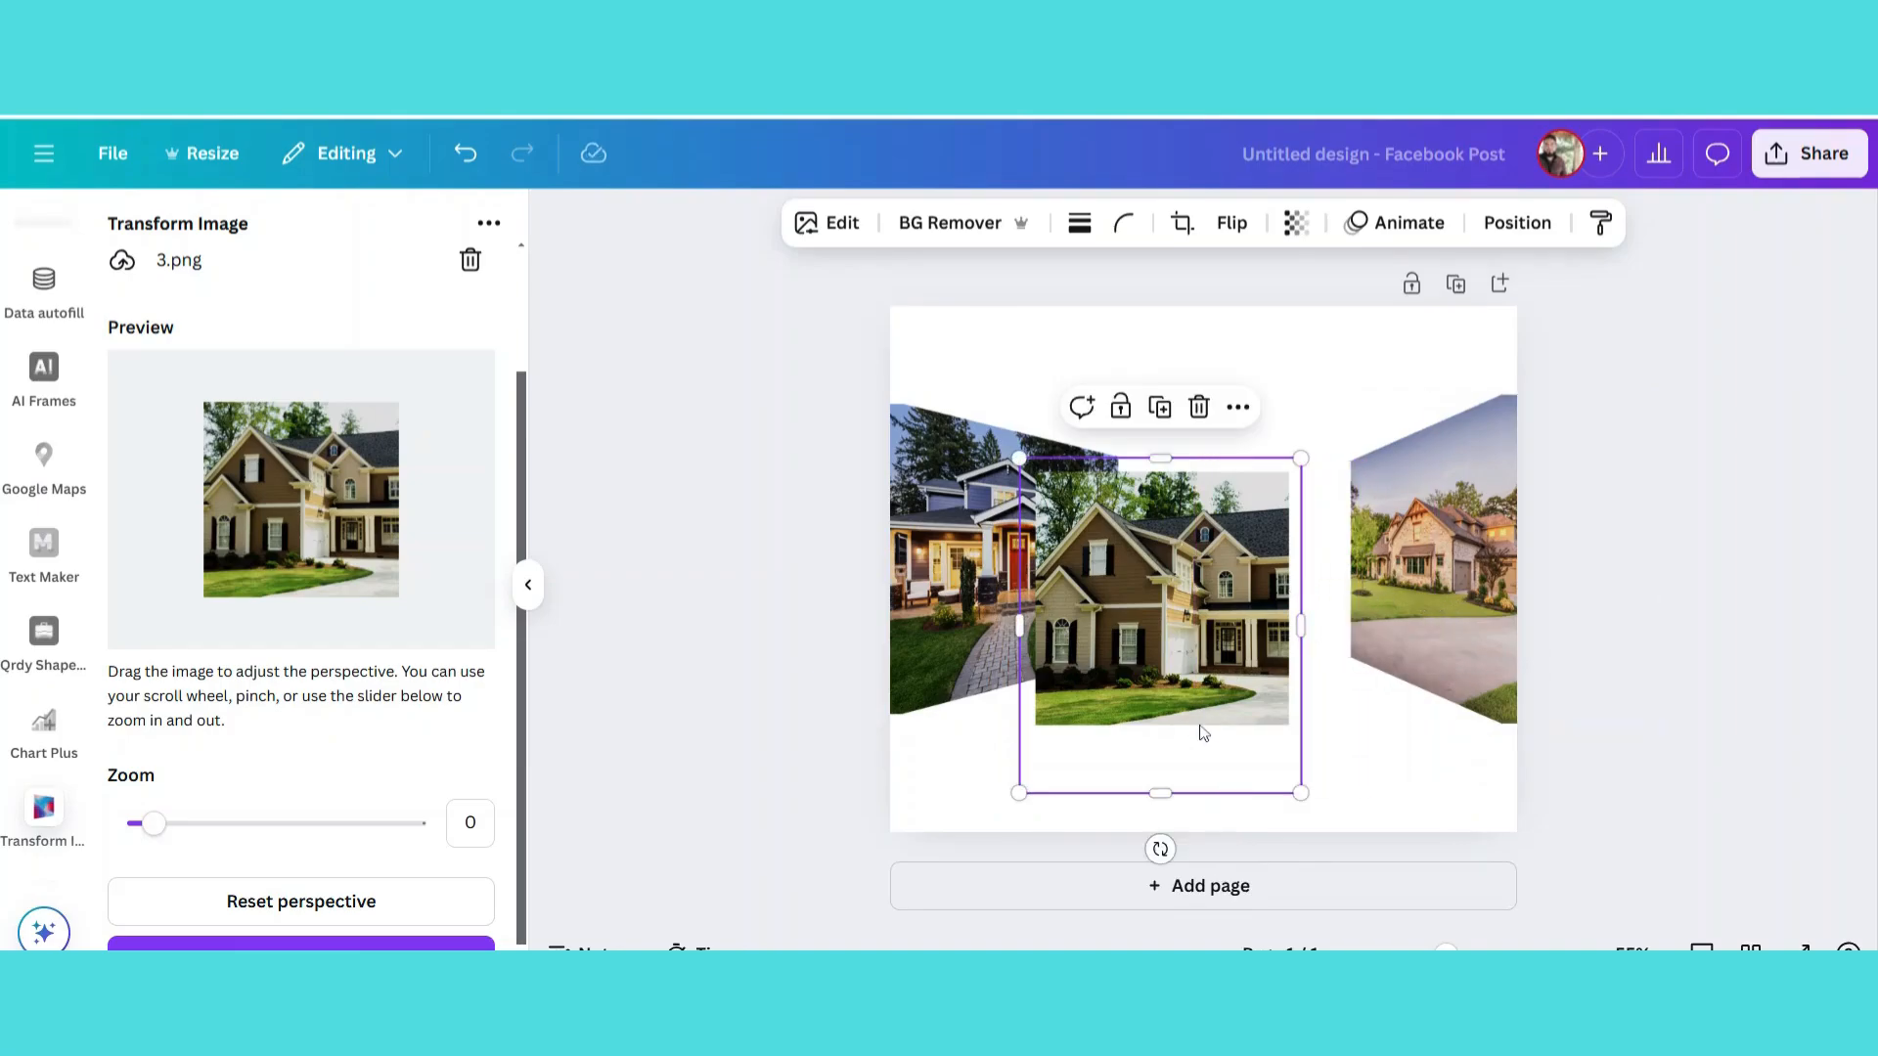
left_click_drag(1161, 794, 1150, 737)
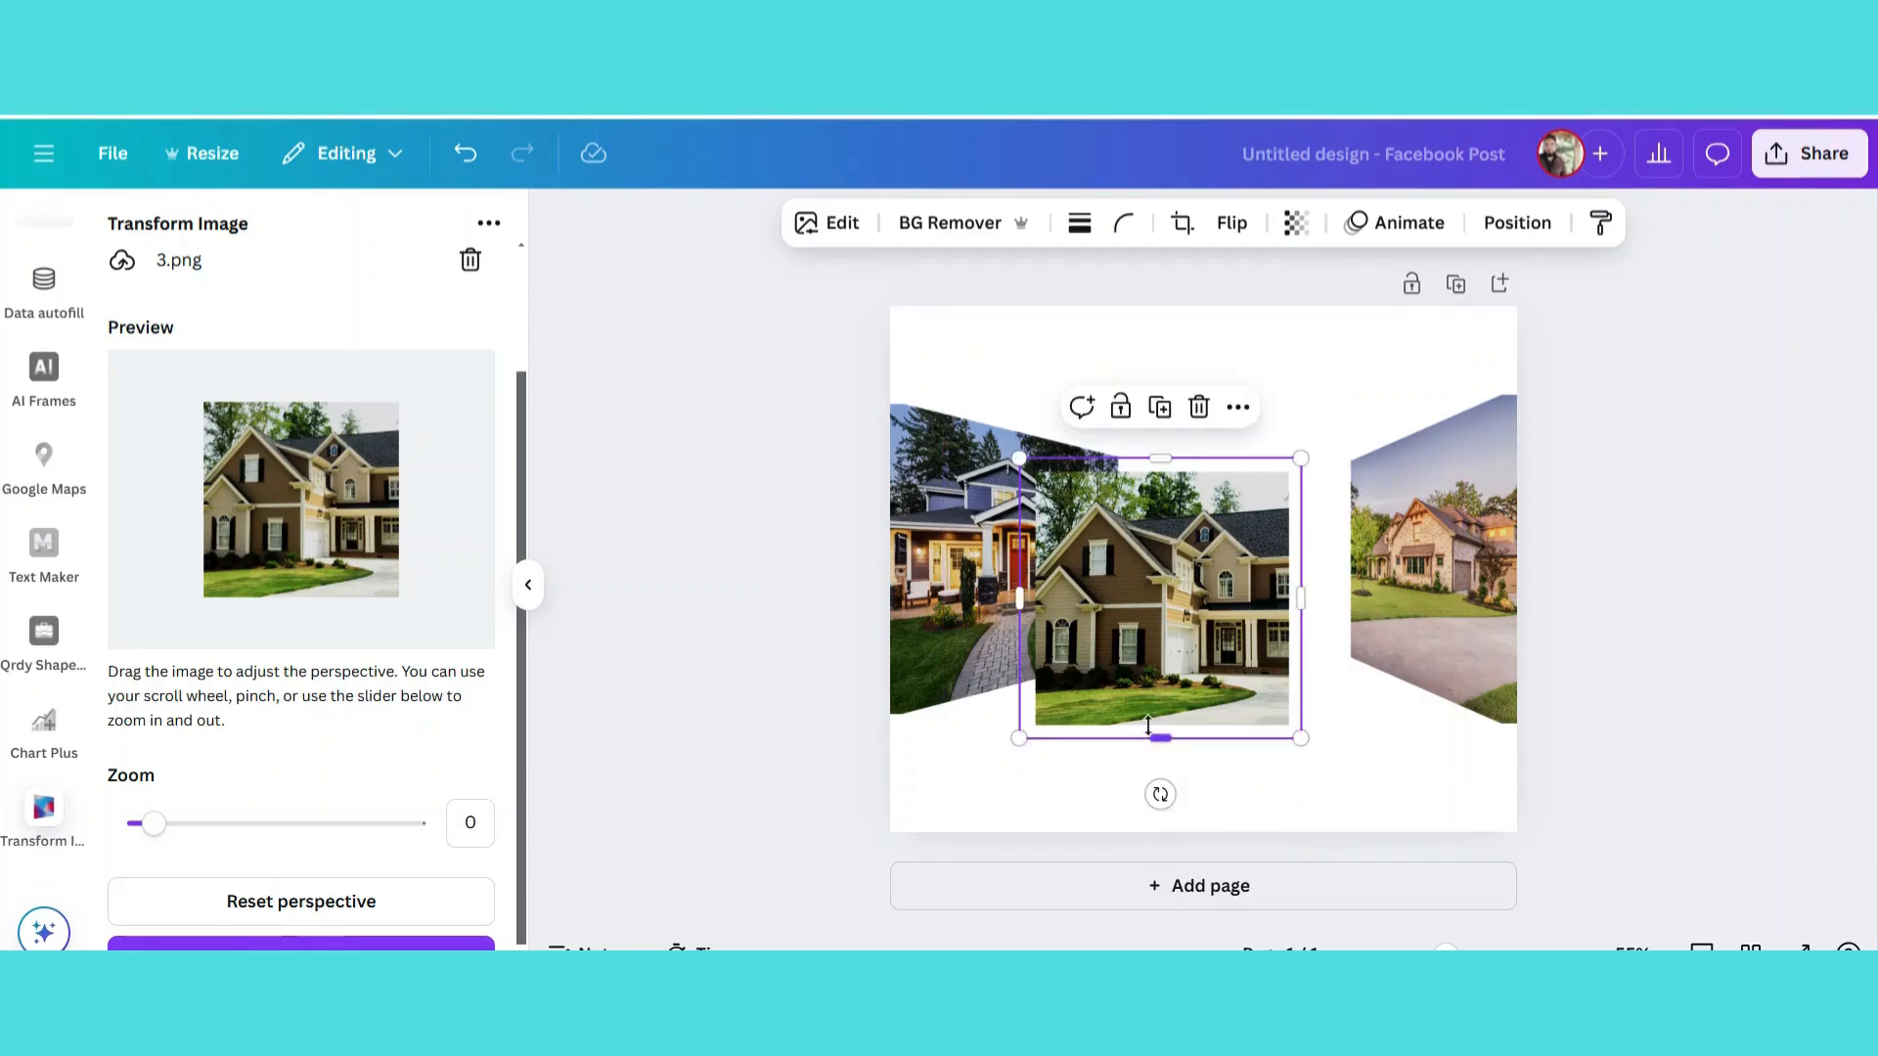
Position the brown house image between the two angled images and shift the stone house image slightly left to meet it.
left_click_drag(1150, 645, 1208, 592)
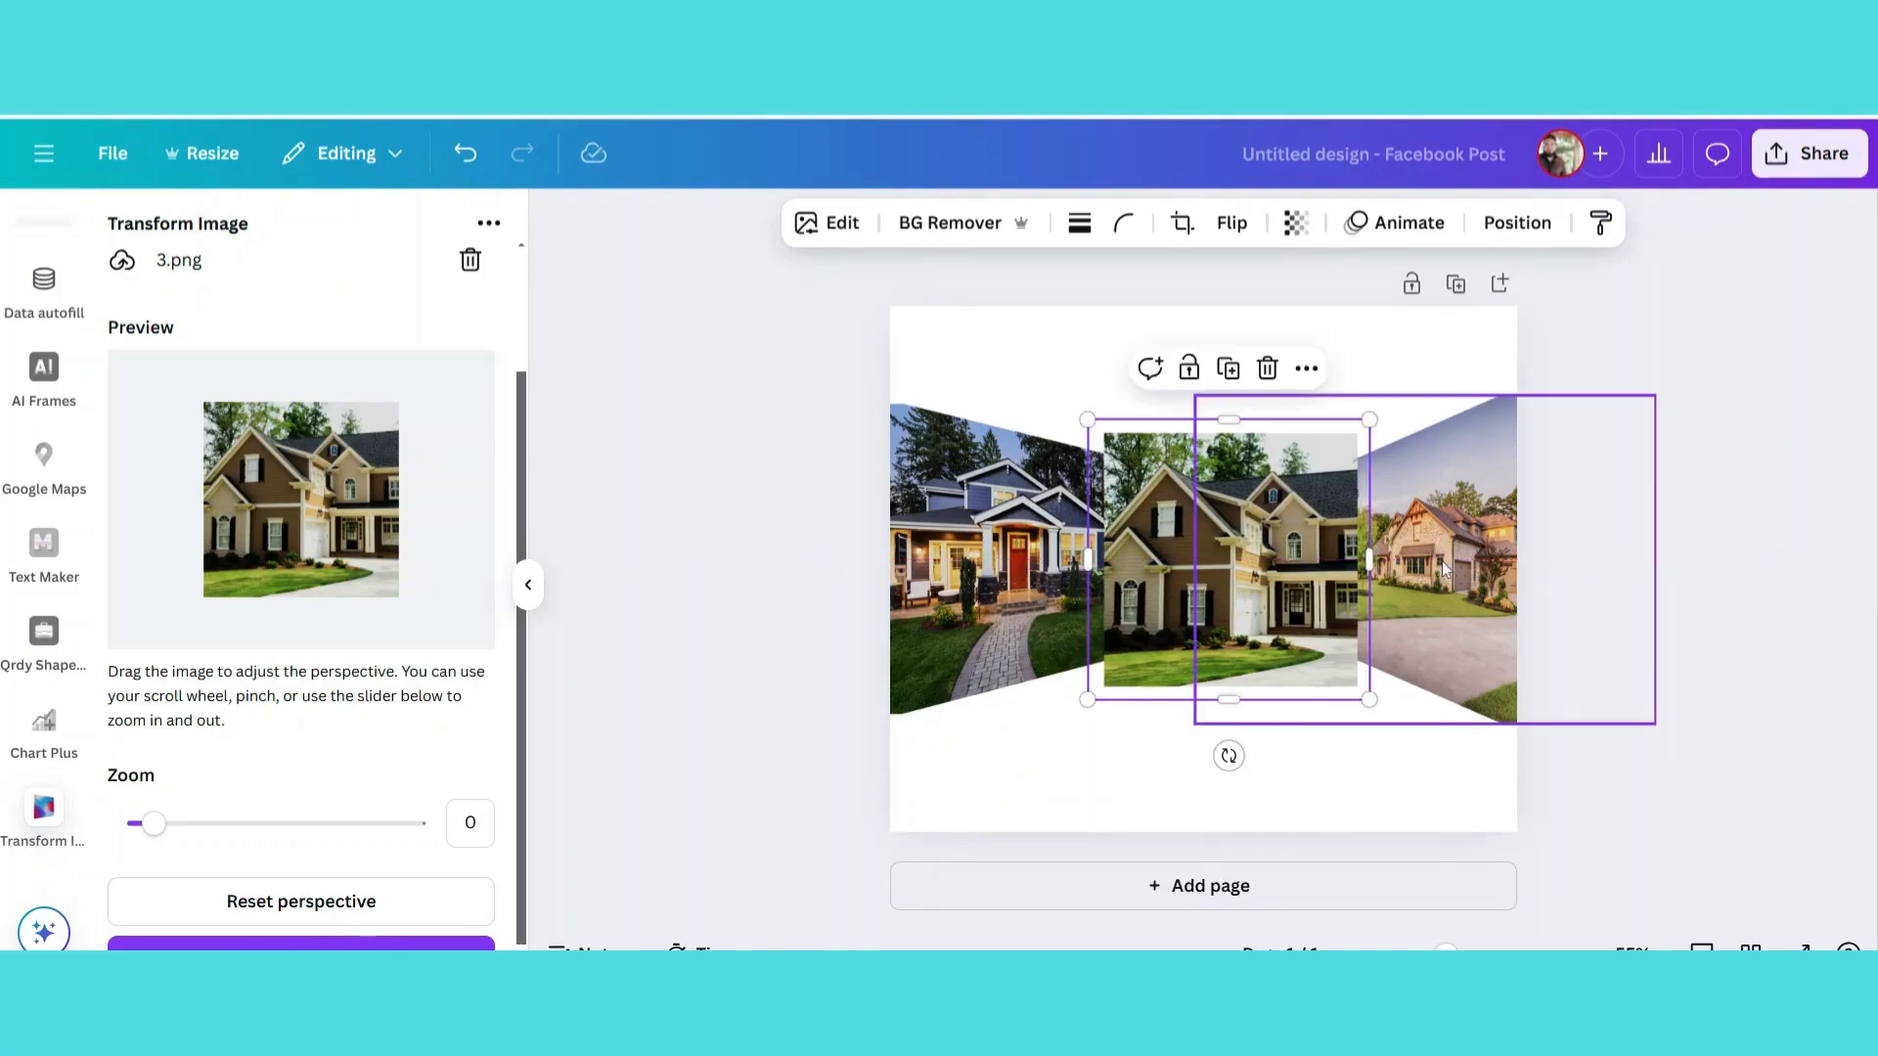
left_click_drag(1448, 565, 1434, 568)
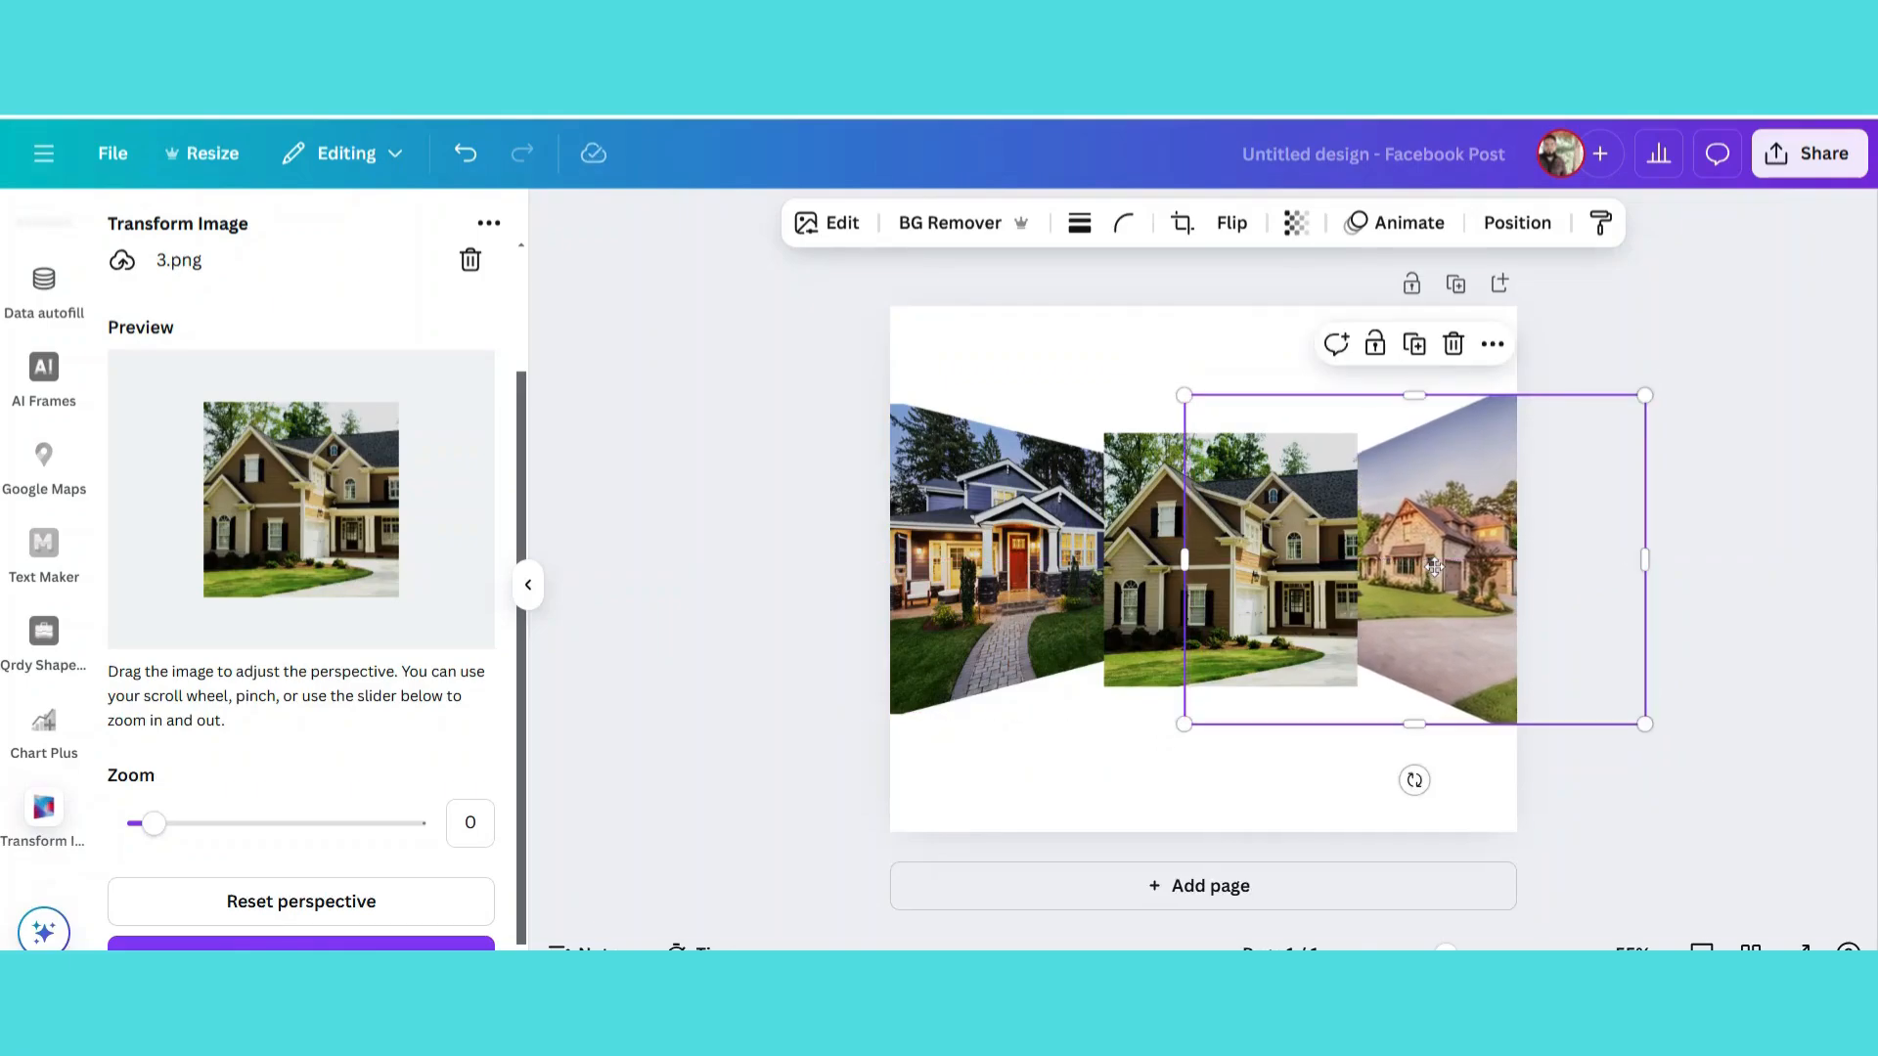
left_click(1195, 359)
Apply a Glow shadow to the central brown house image and fine-tune the shadow's size.
left_click(1211, 558)
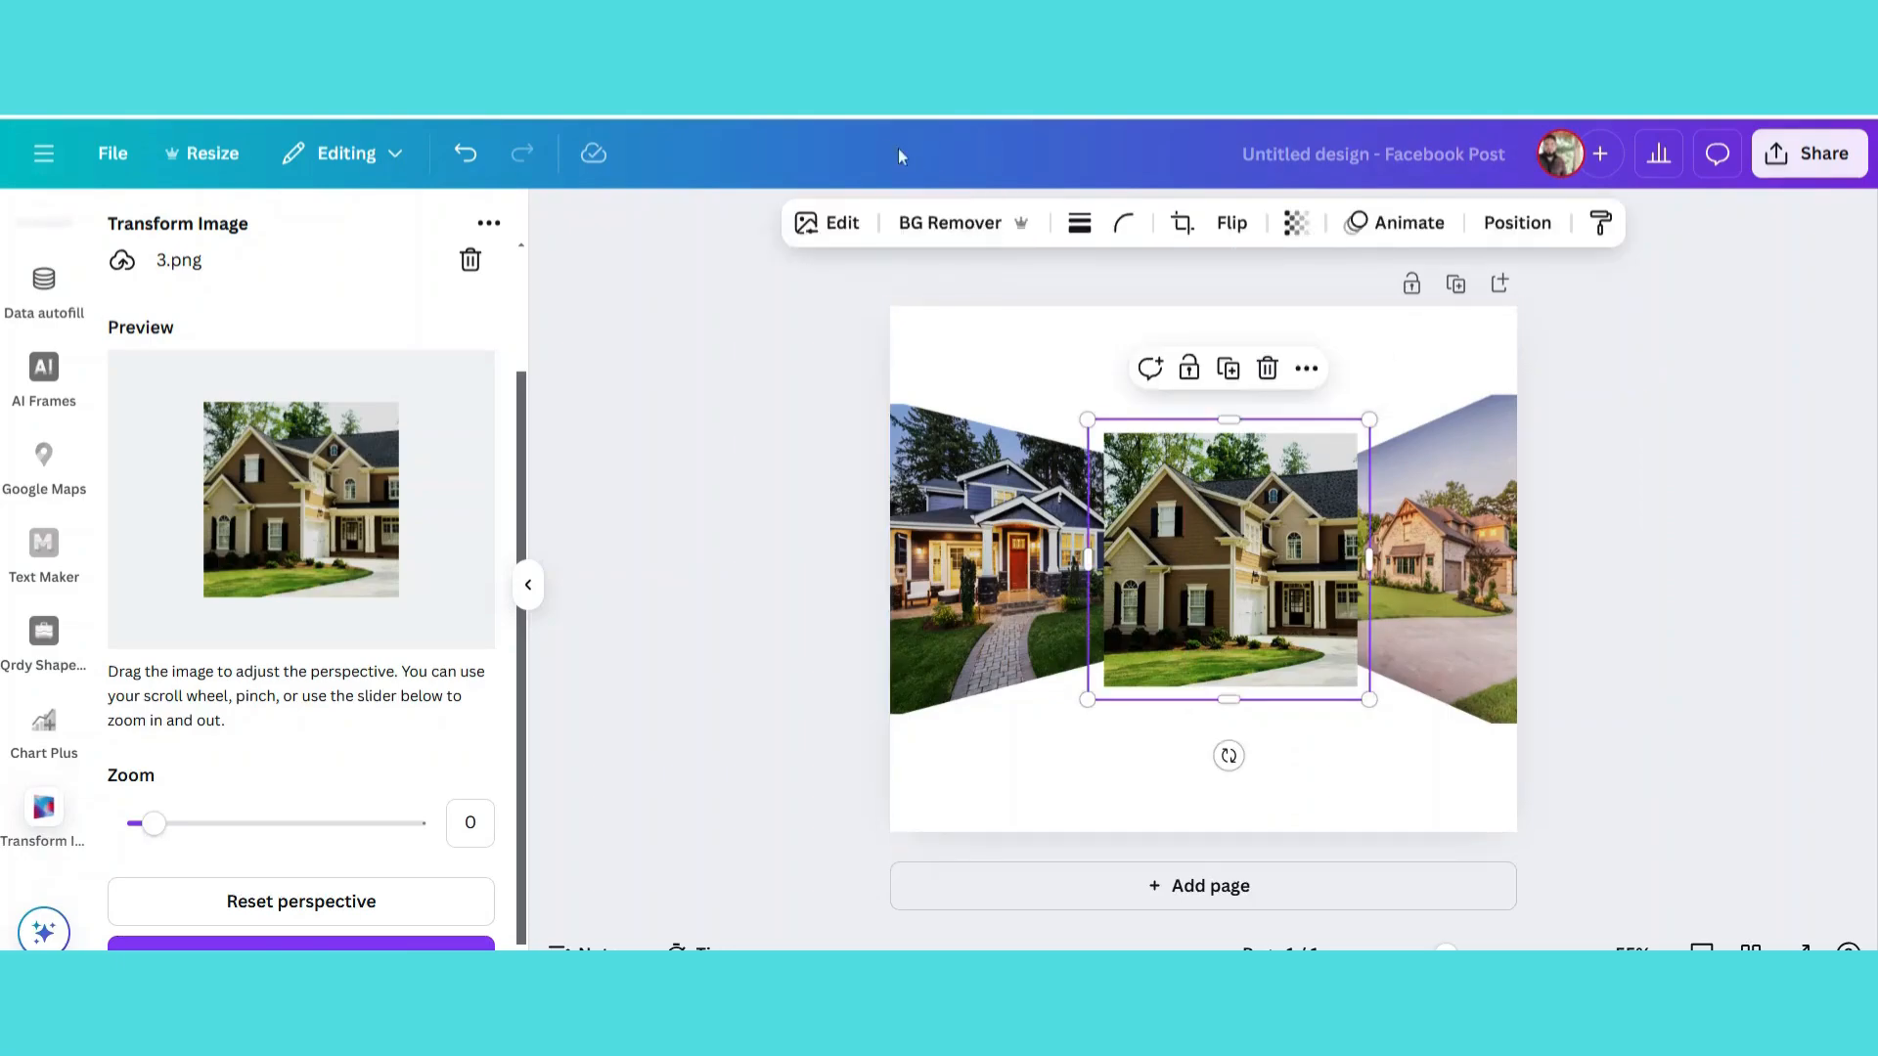
left_click(841, 224)
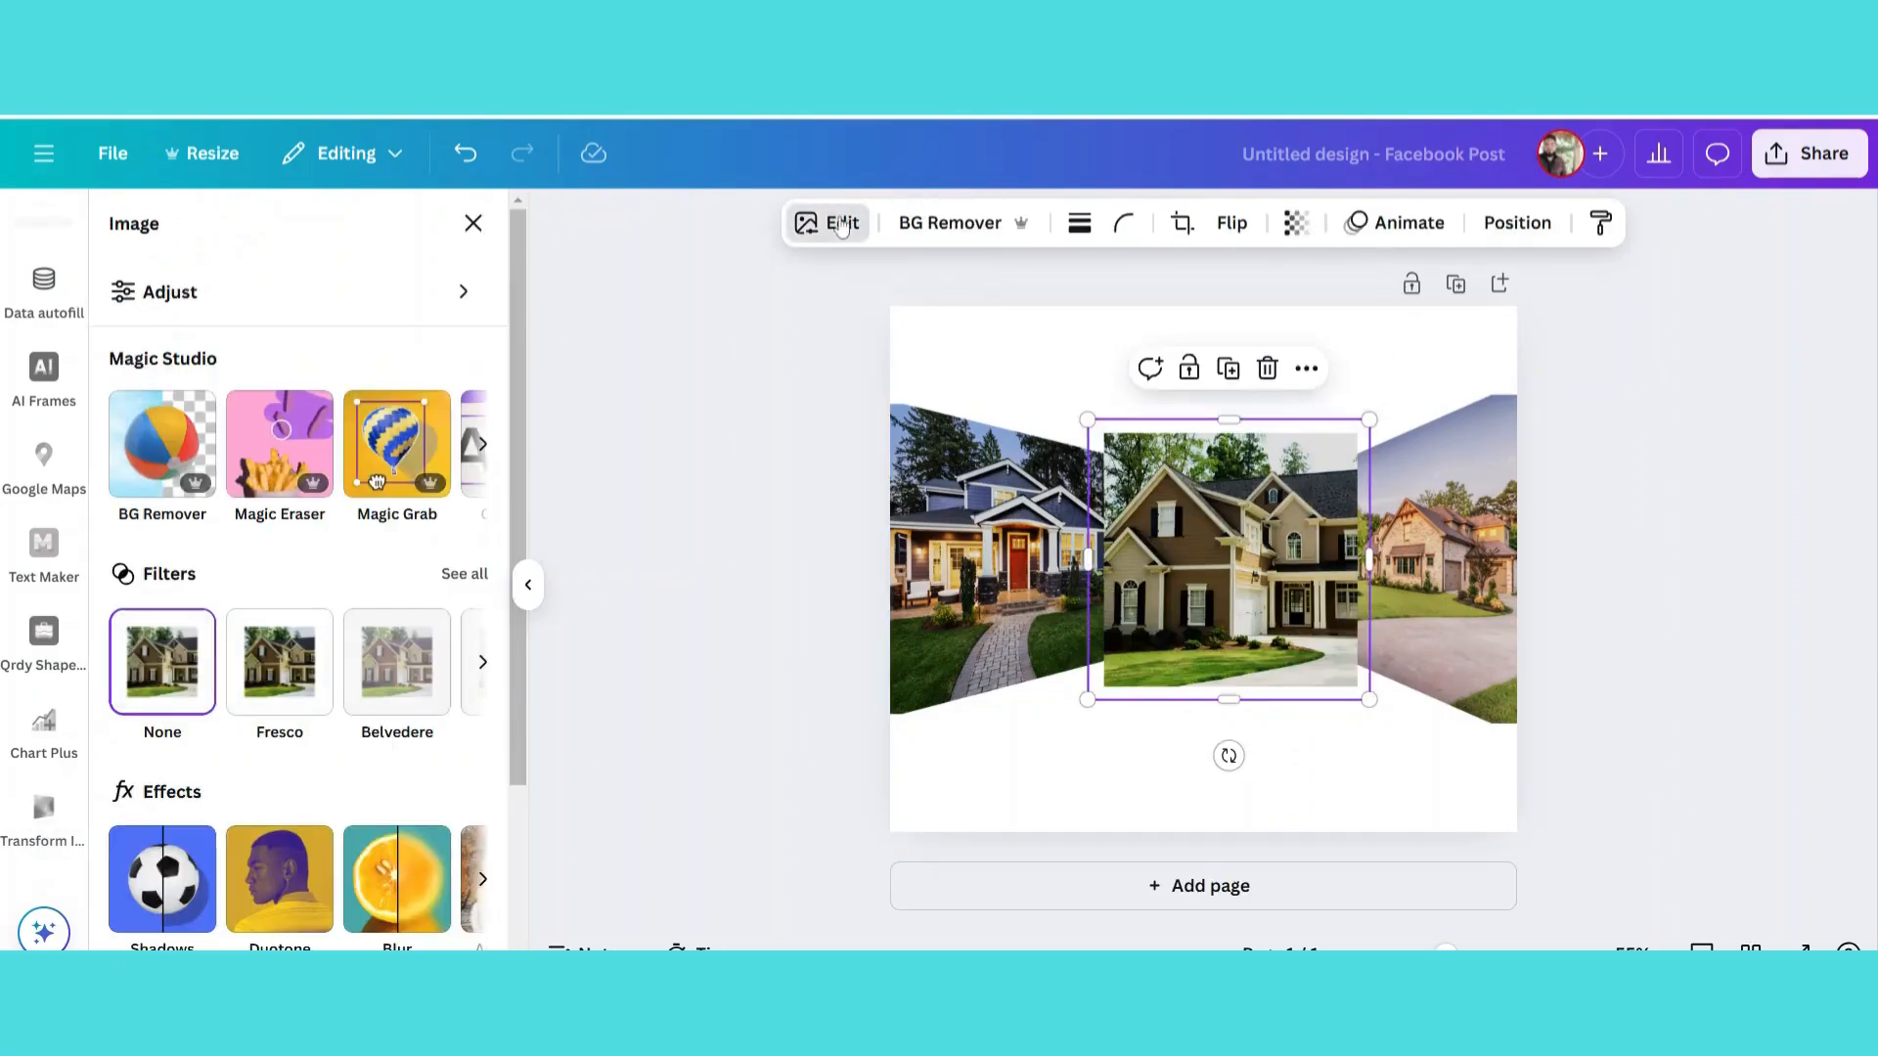
left_click_drag(521, 301, 522, 475)
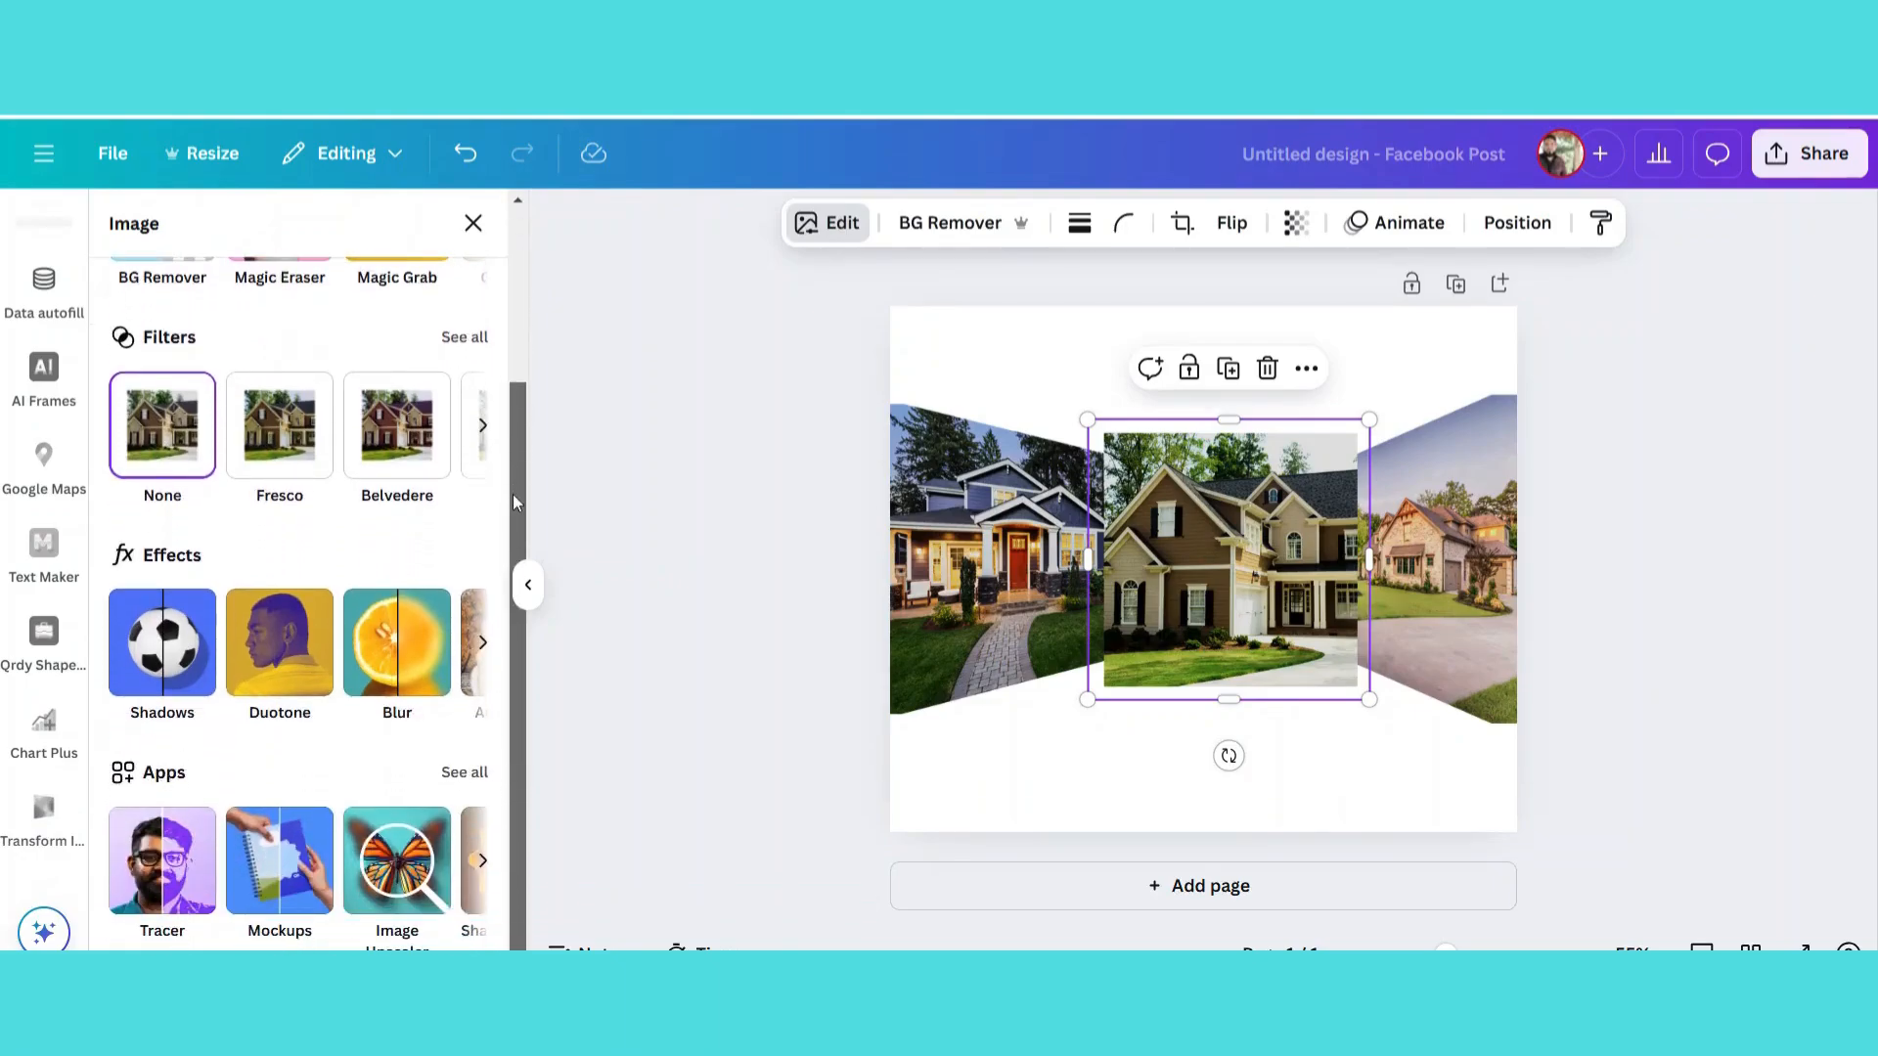
left_click(146, 673)
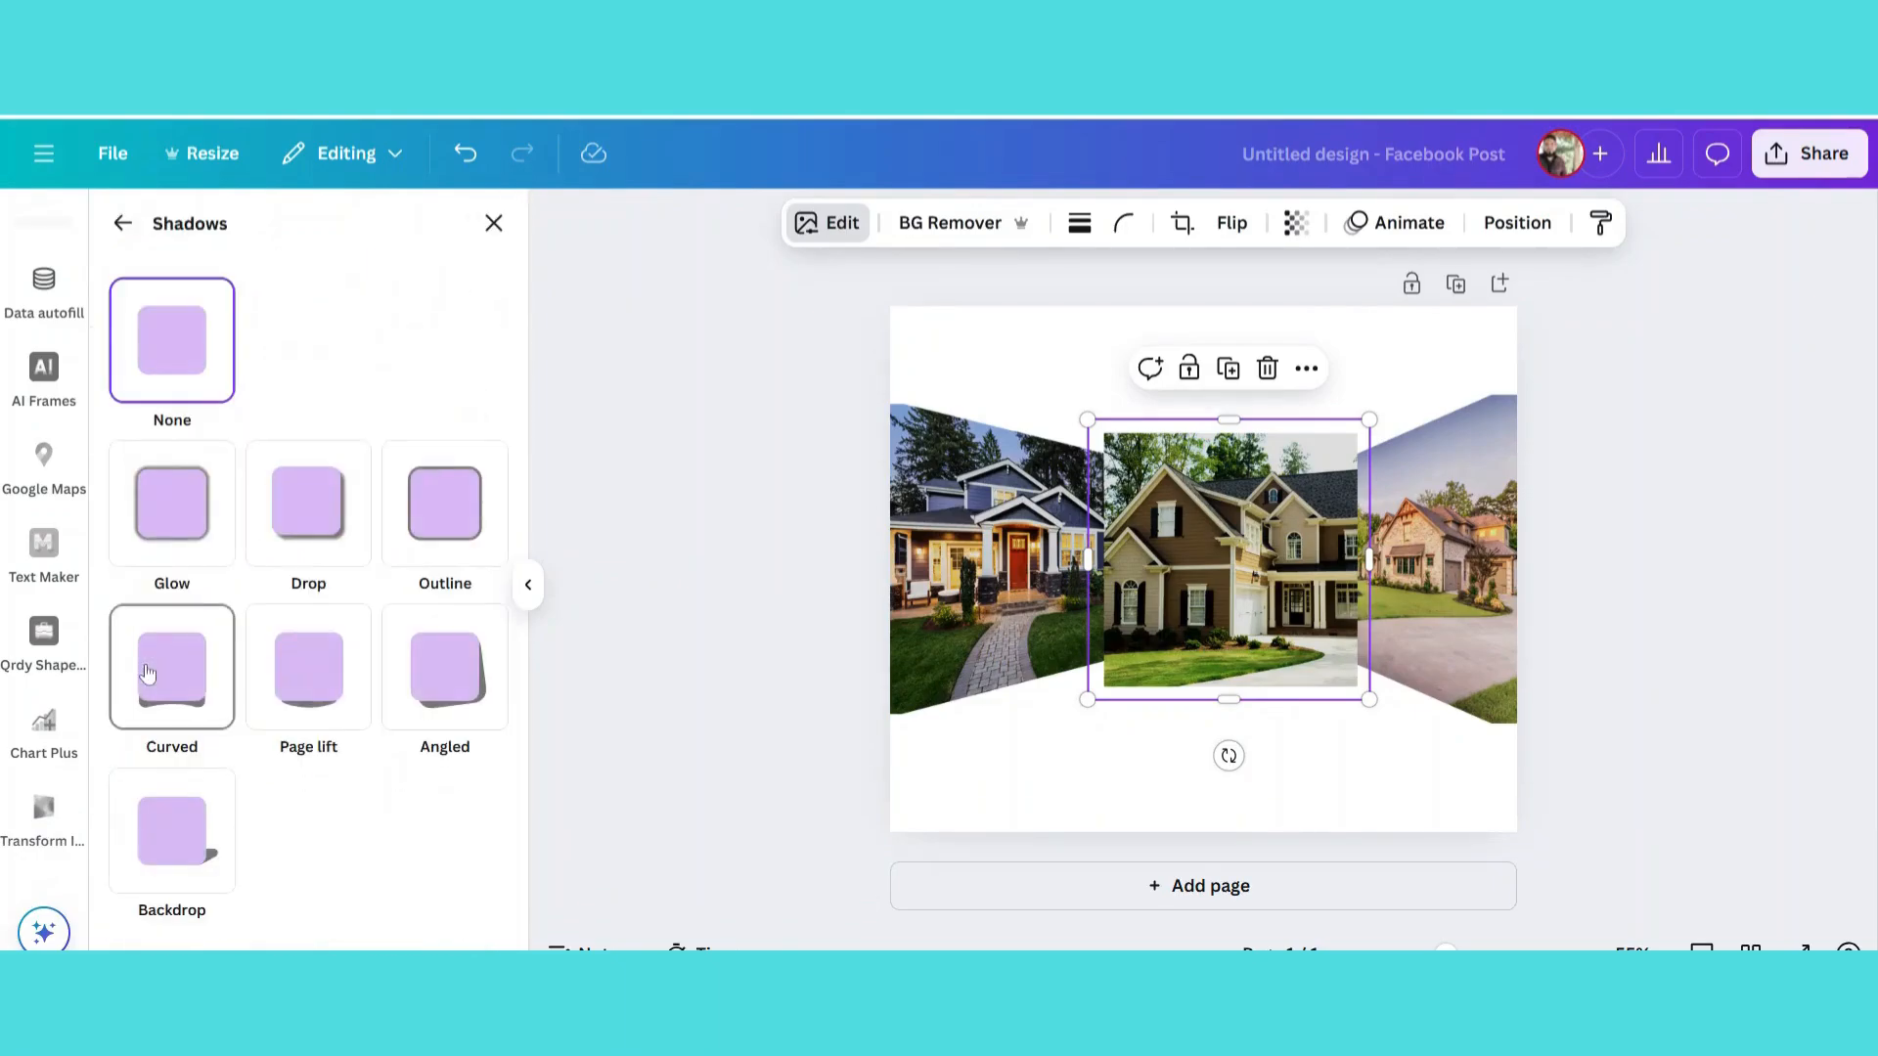
left_click(156, 521)
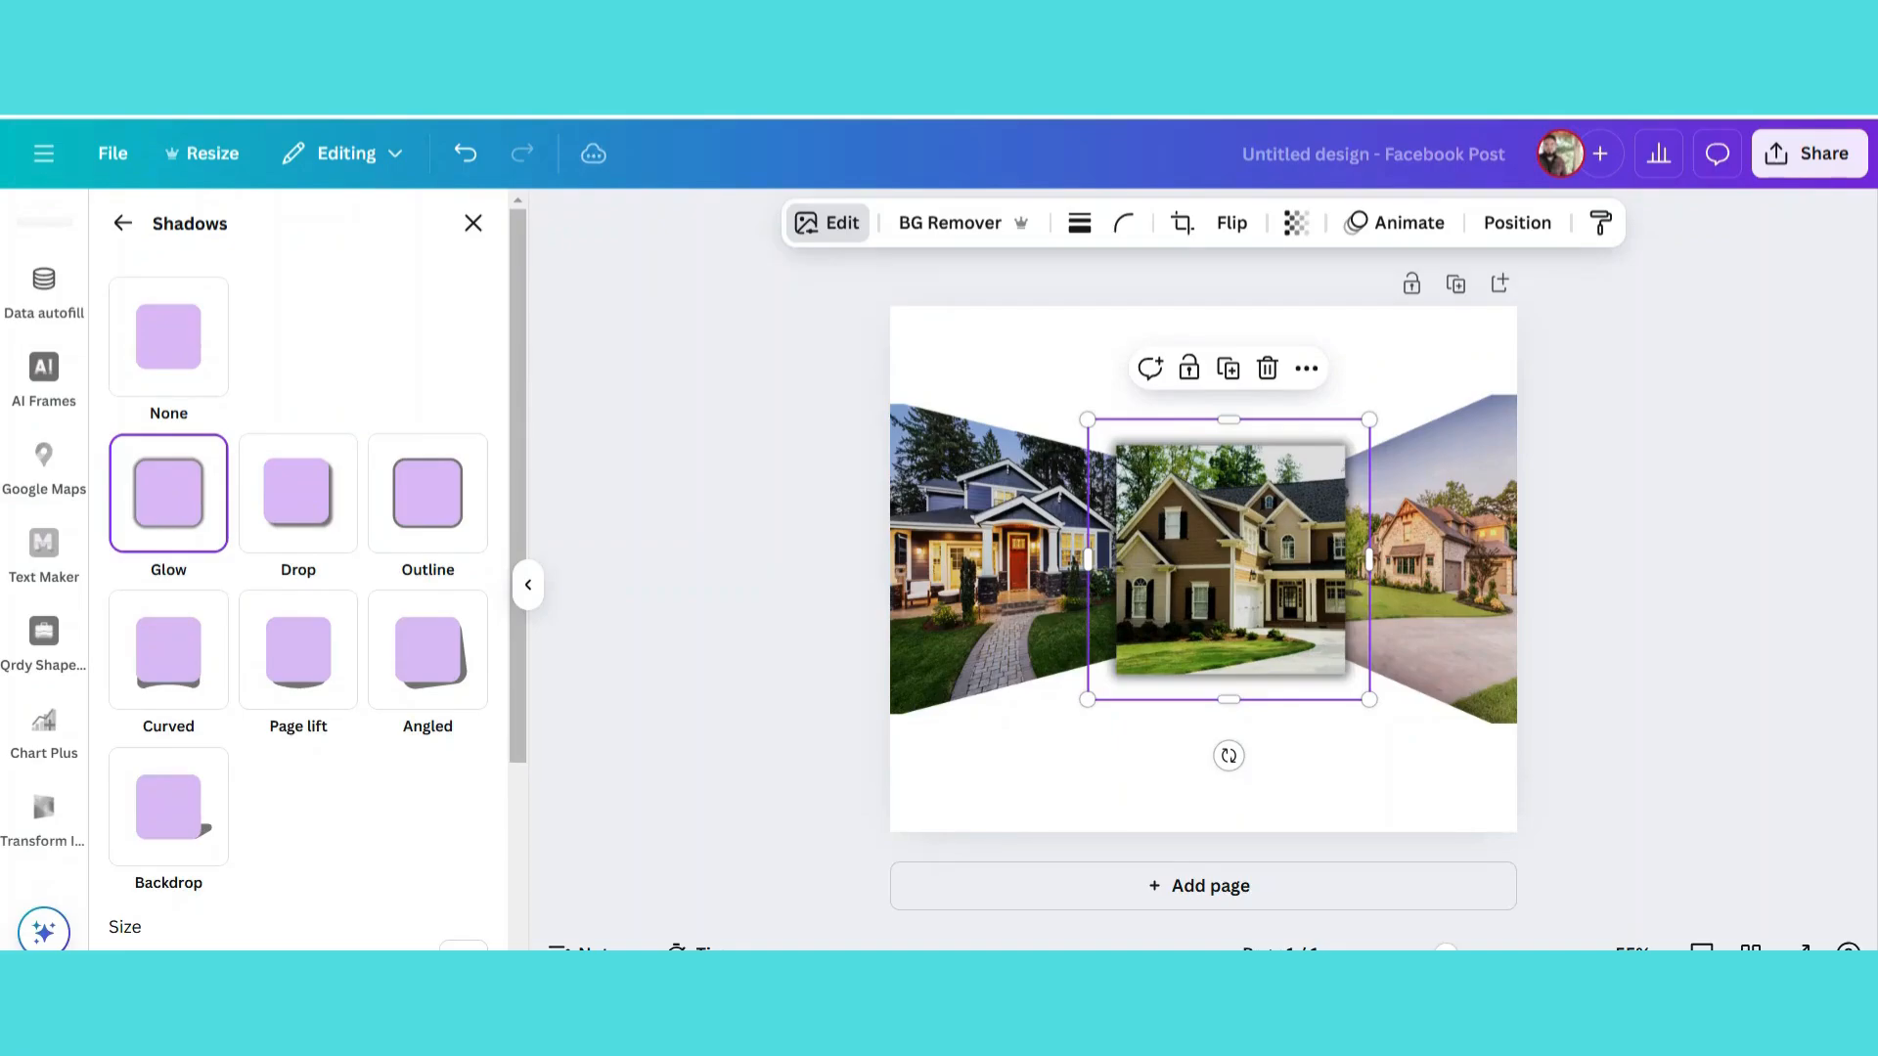
left_click_drag(164, 958, 155, 959)
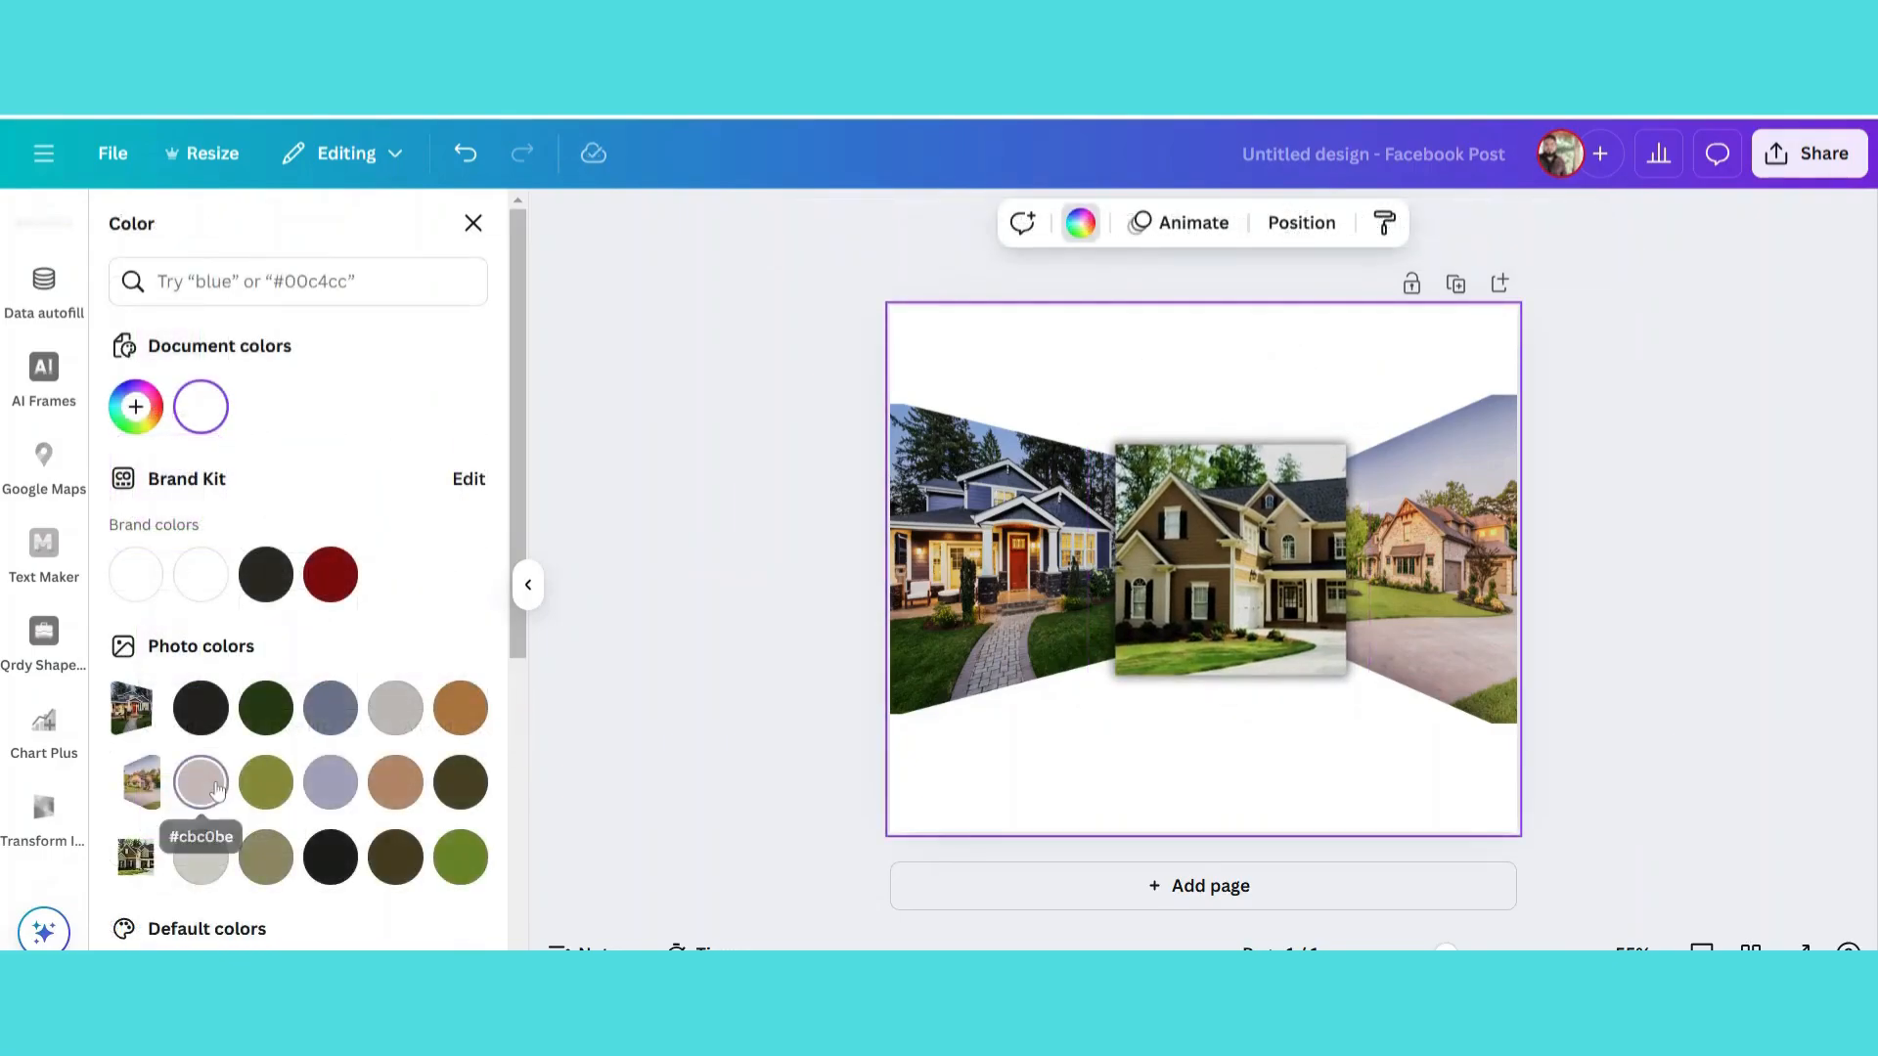
Try a few photo-derived colors on the page background and settle on the light grey taken from the brown house photo.
left_click(215, 790)
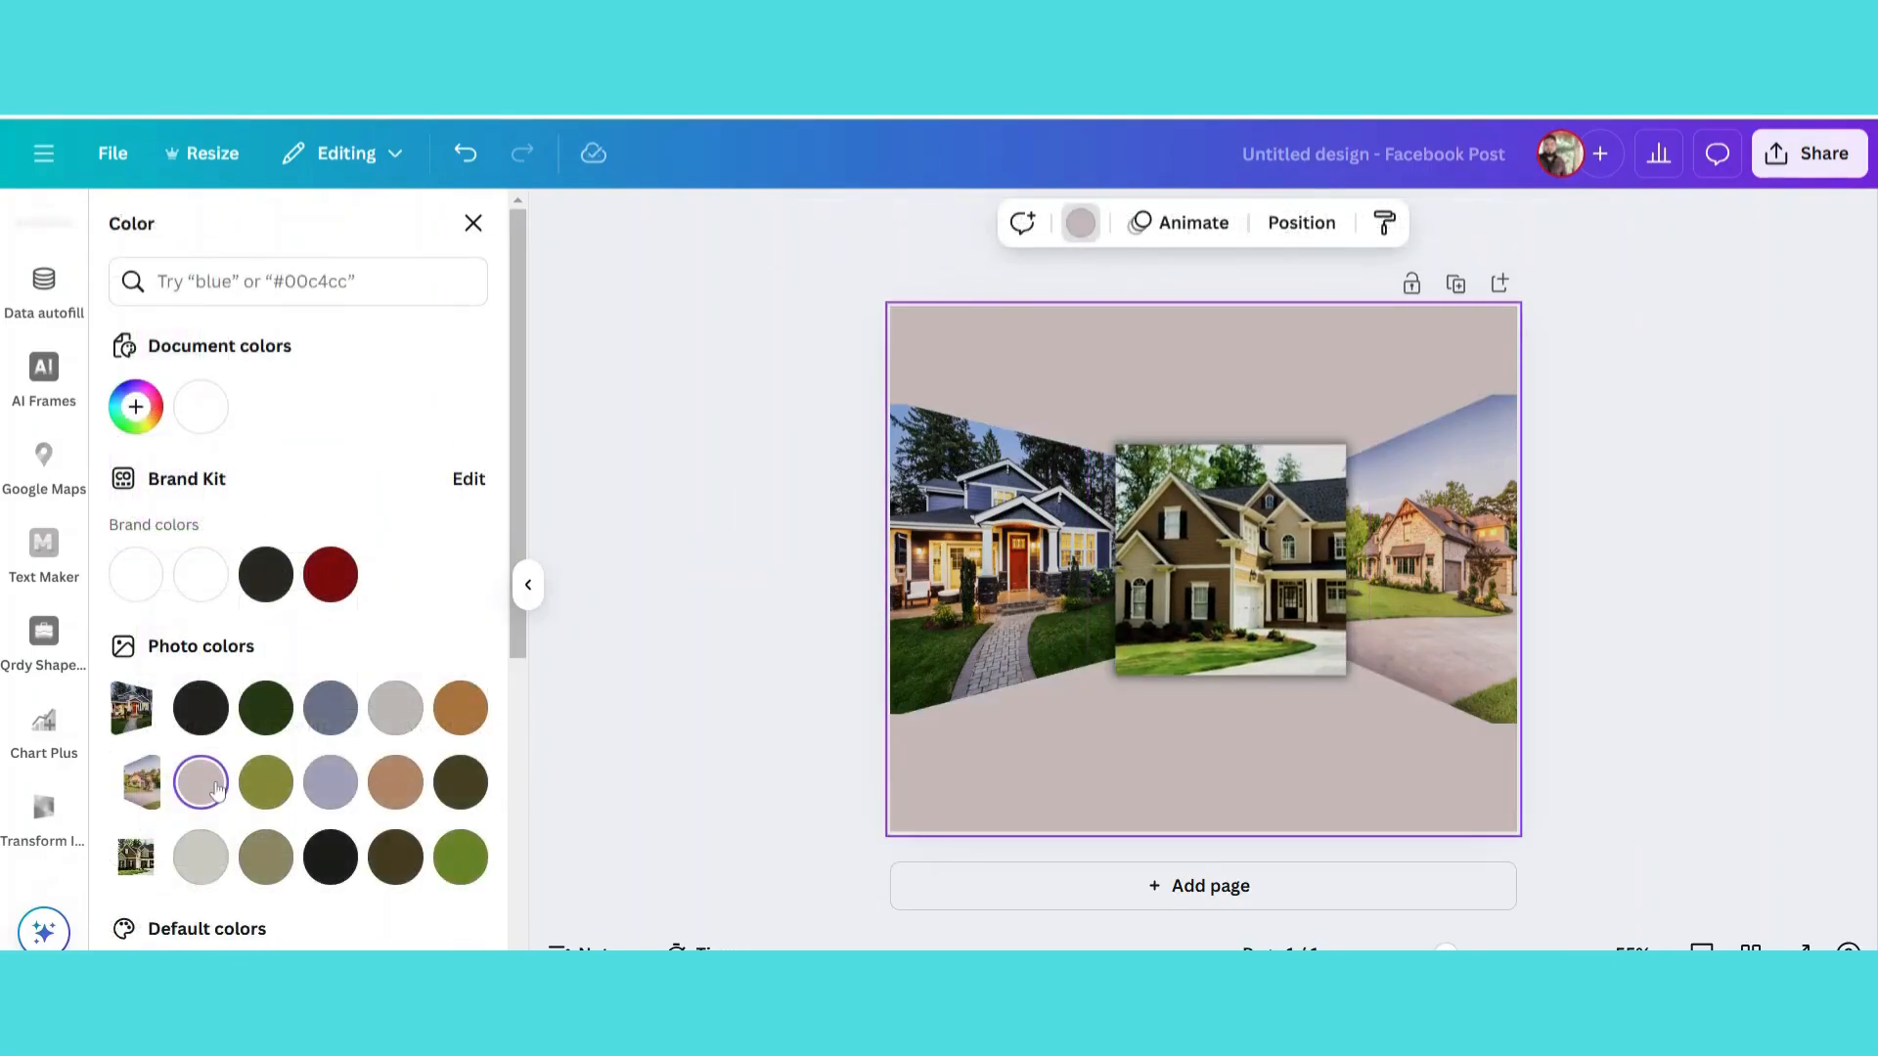
left_click(208, 857)
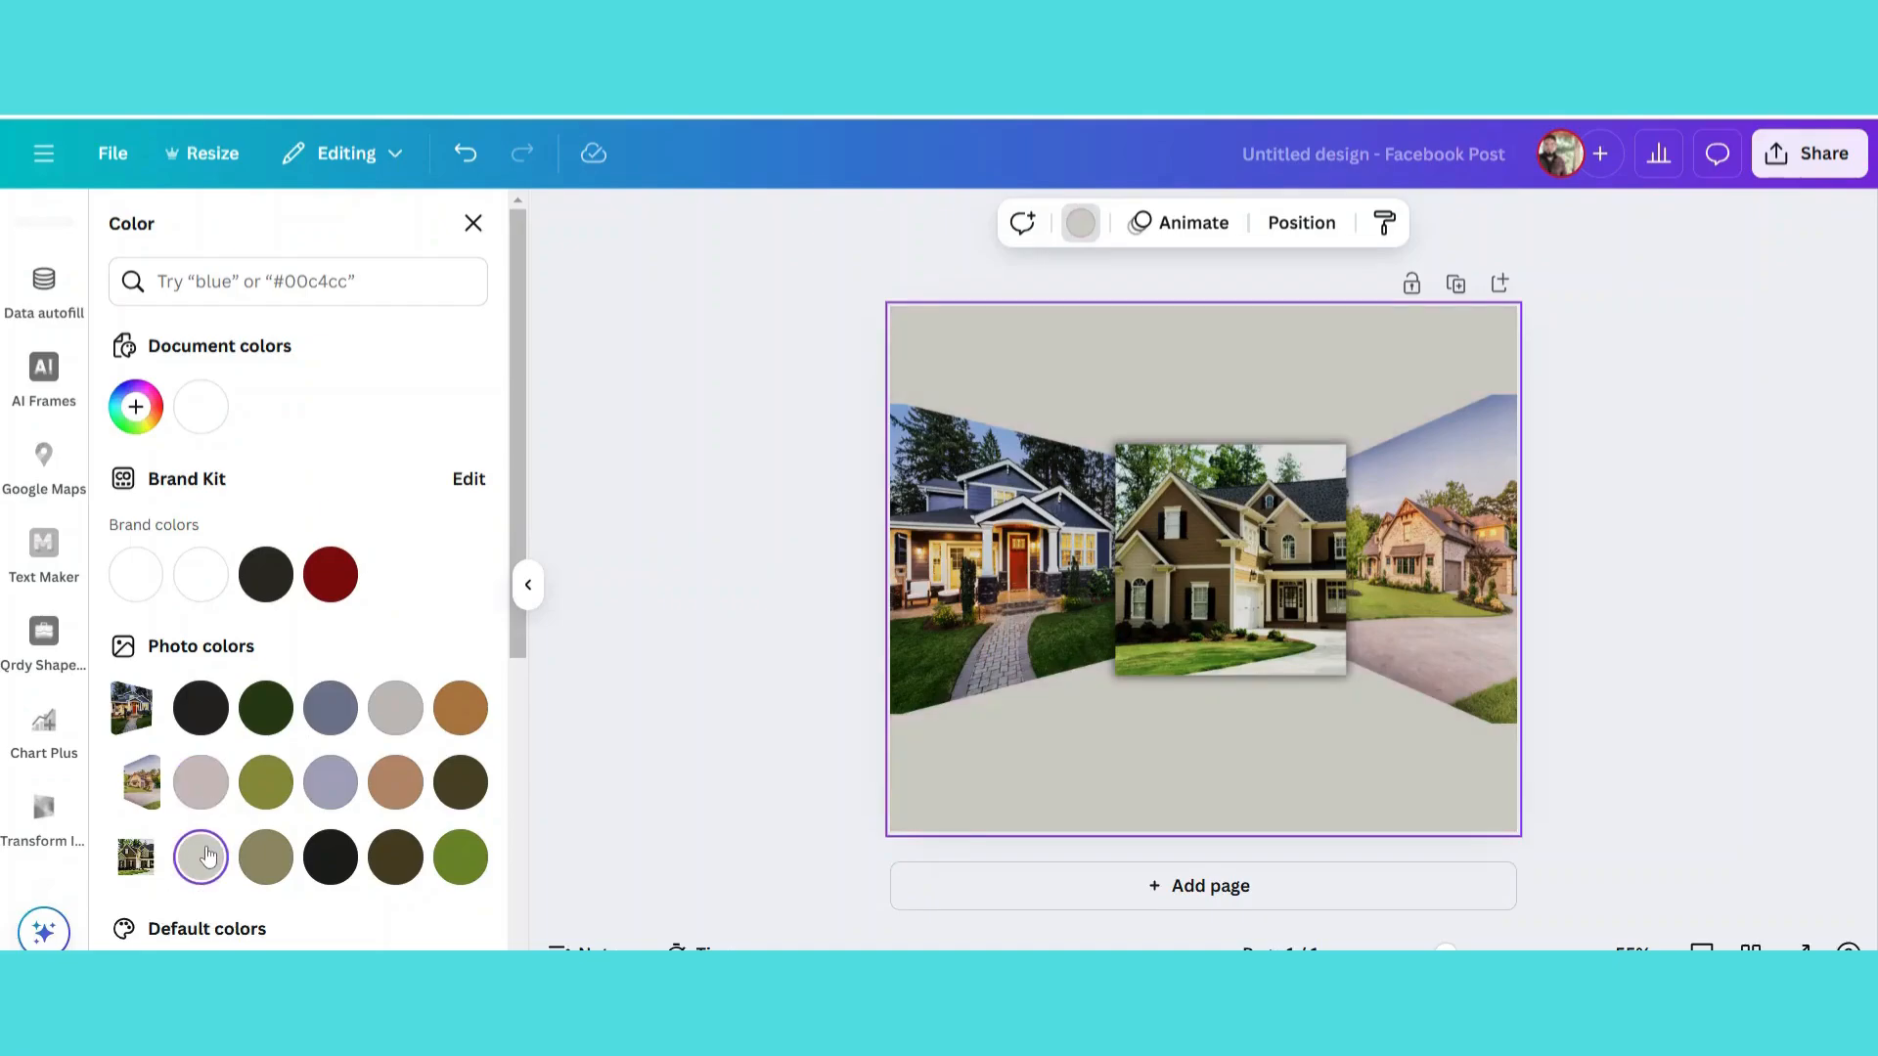
left_click(264, 858)
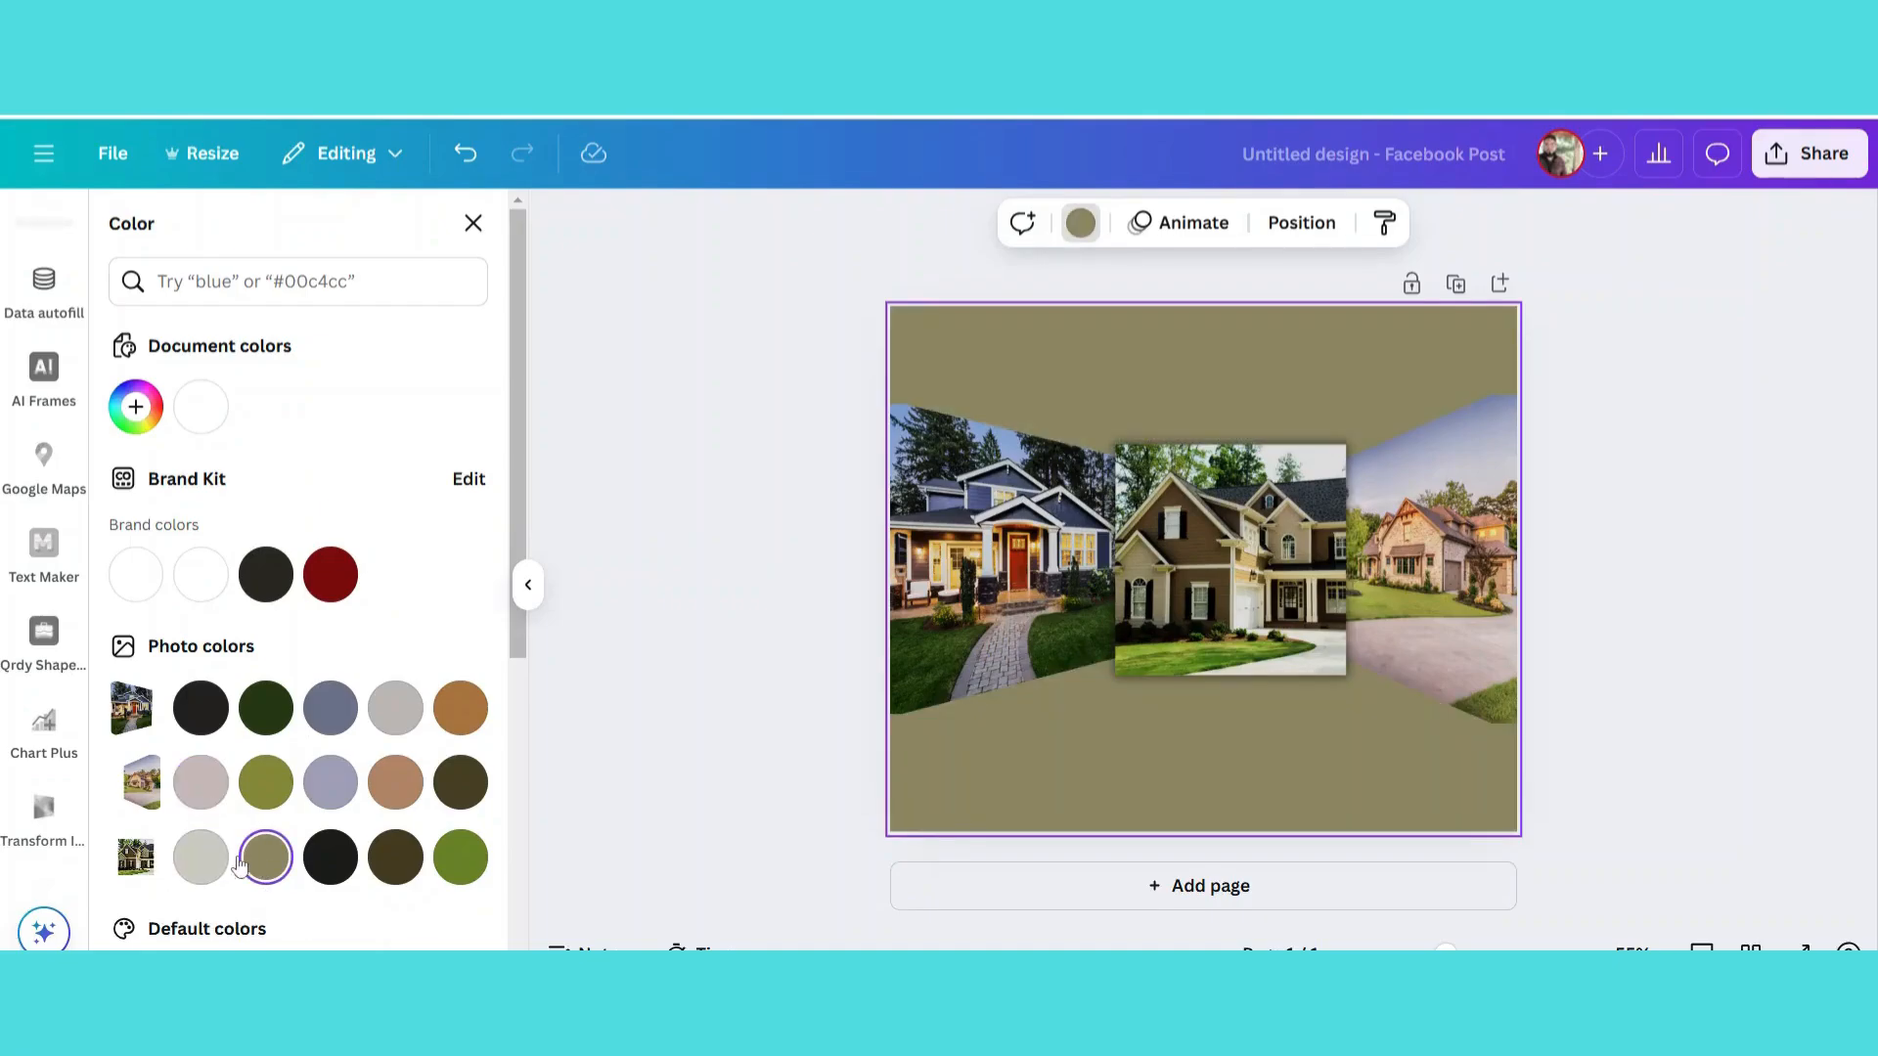
left_click(221, 861)
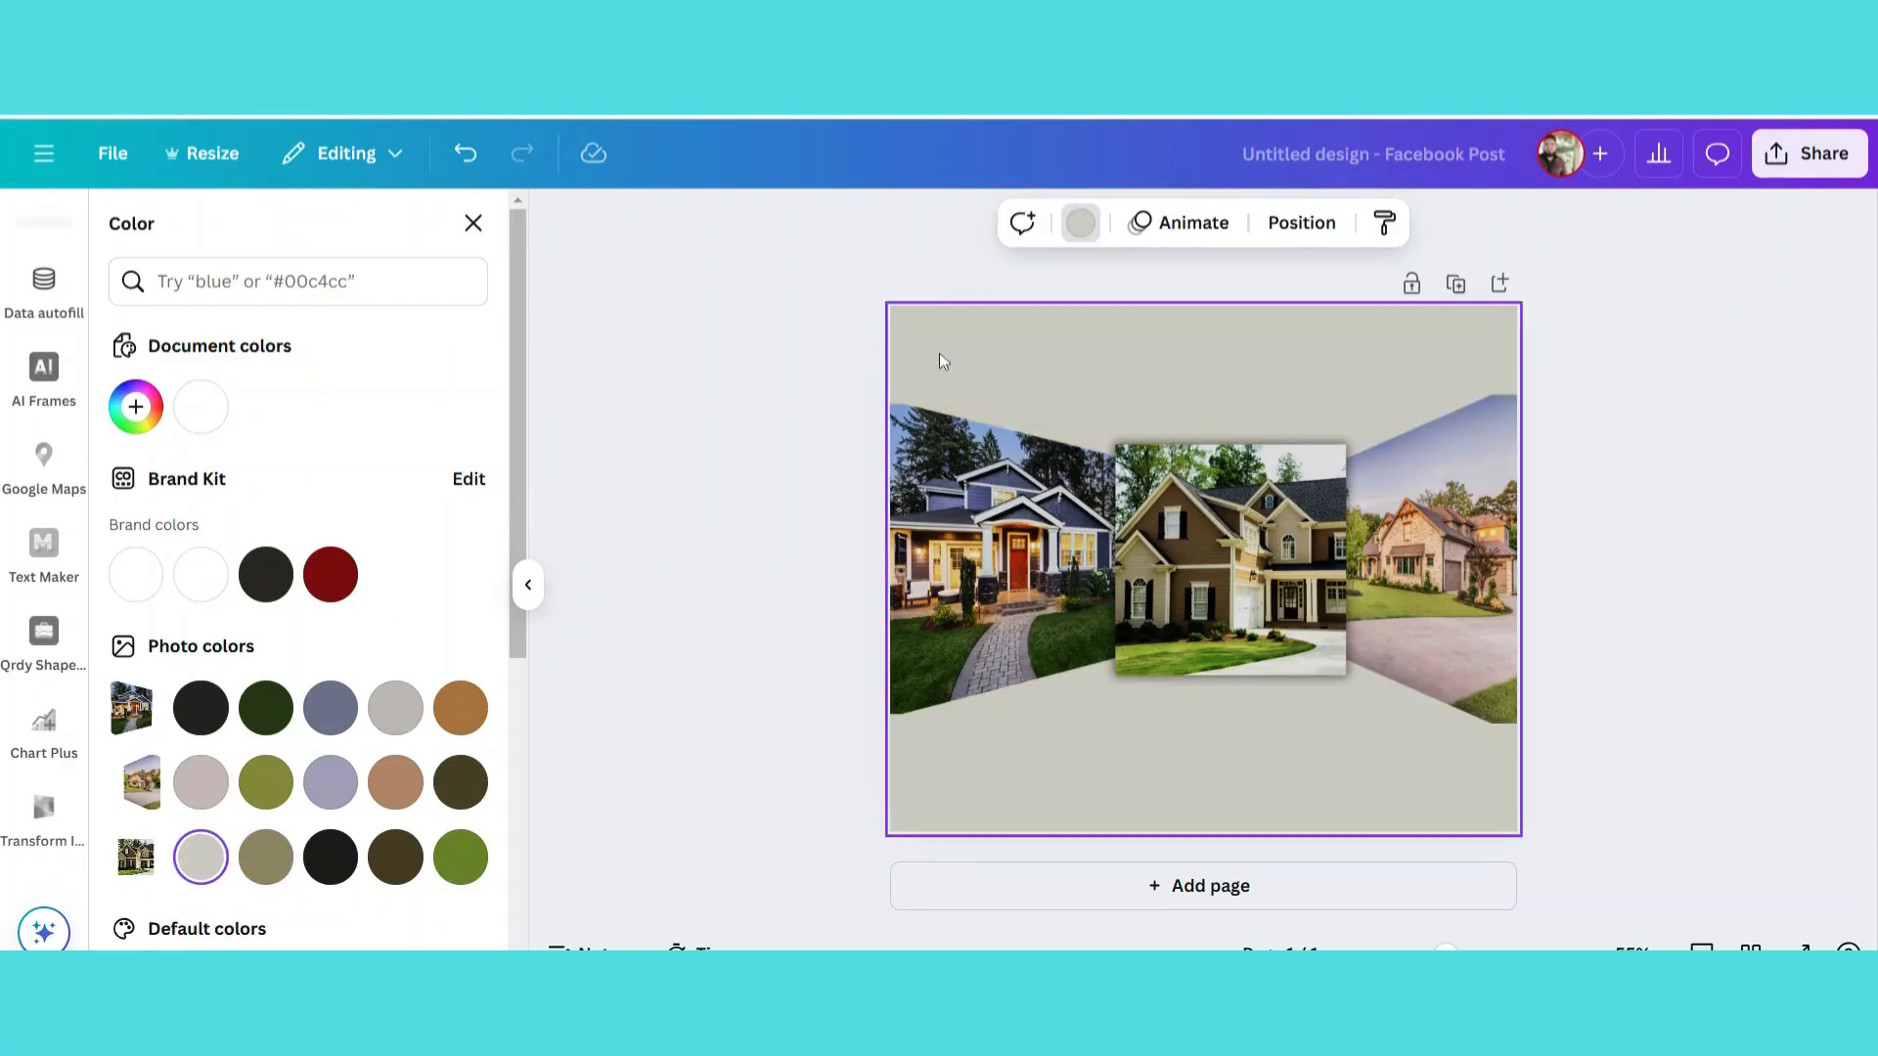
Enlarge all three house images together and recenter the group on the page.
left_click_drag(941, 360, 1393, 641)
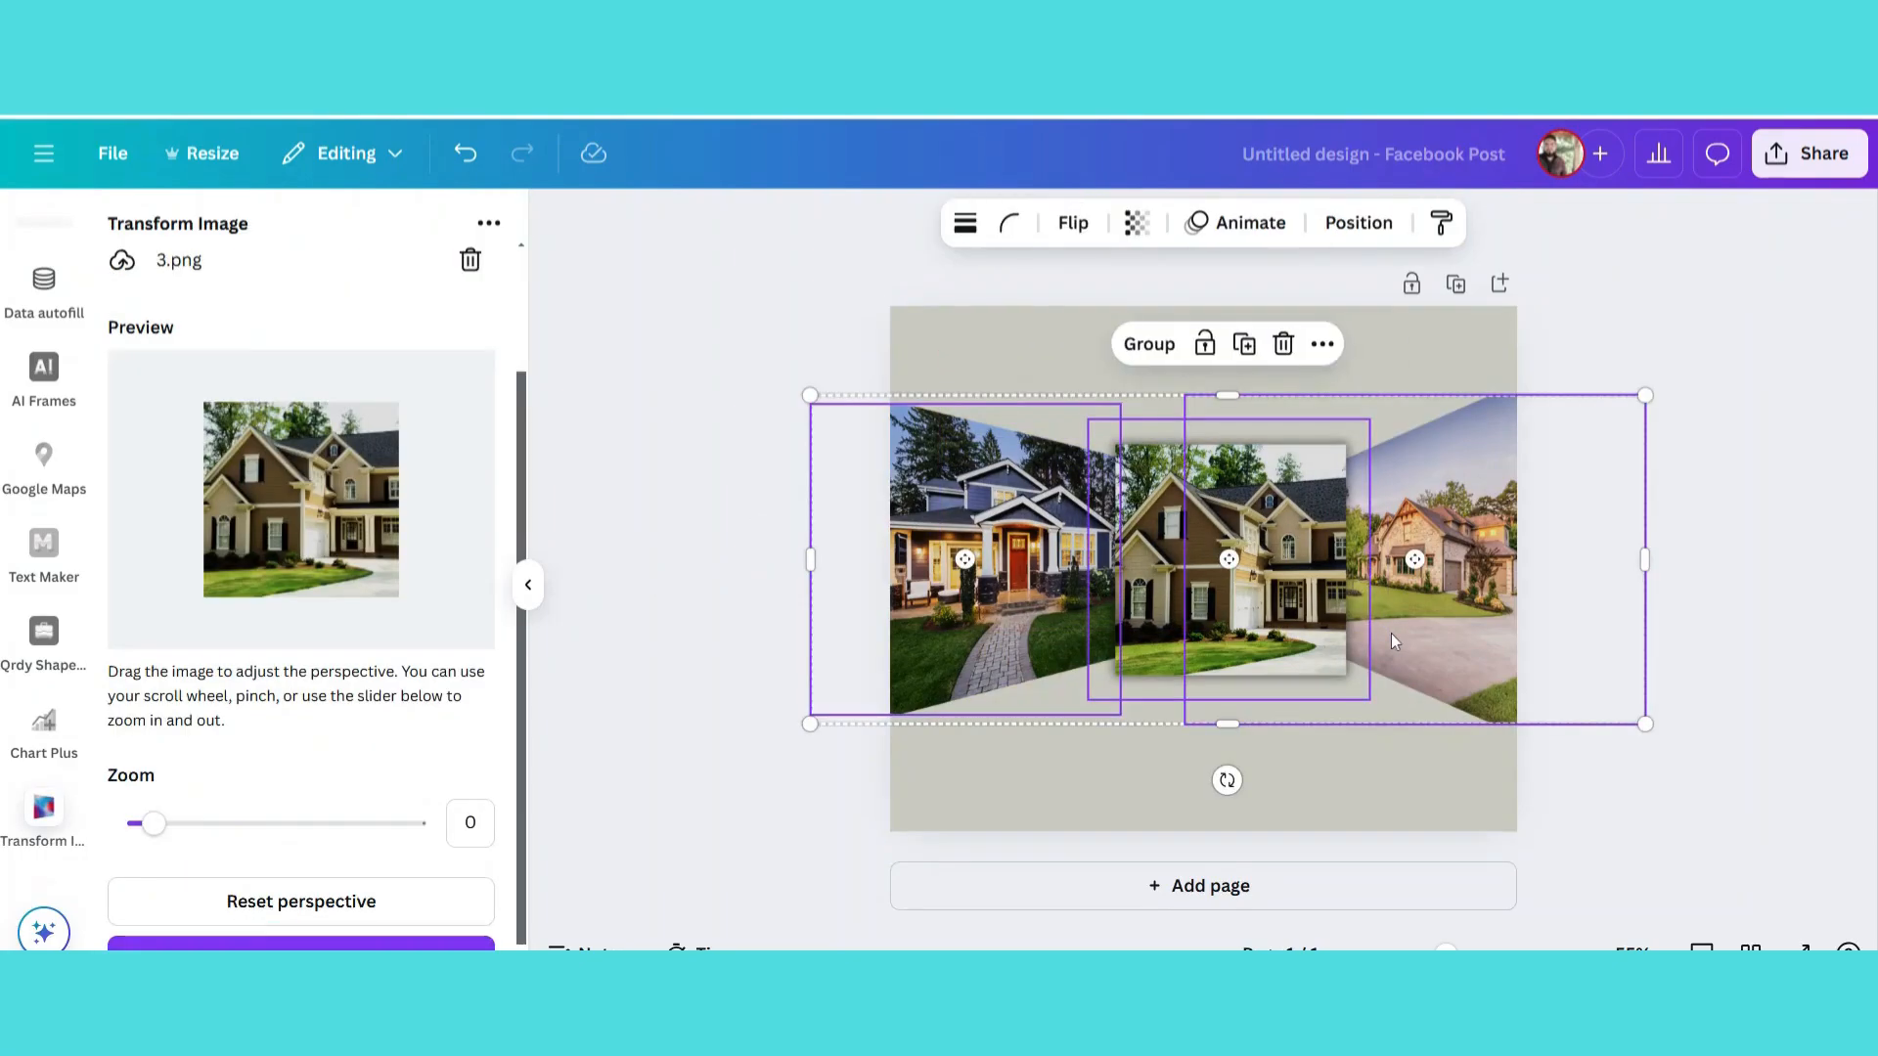
left_click_drag(1644, 724, 1794, 785)
left_click_drag(1401, 635, 1311, 619)
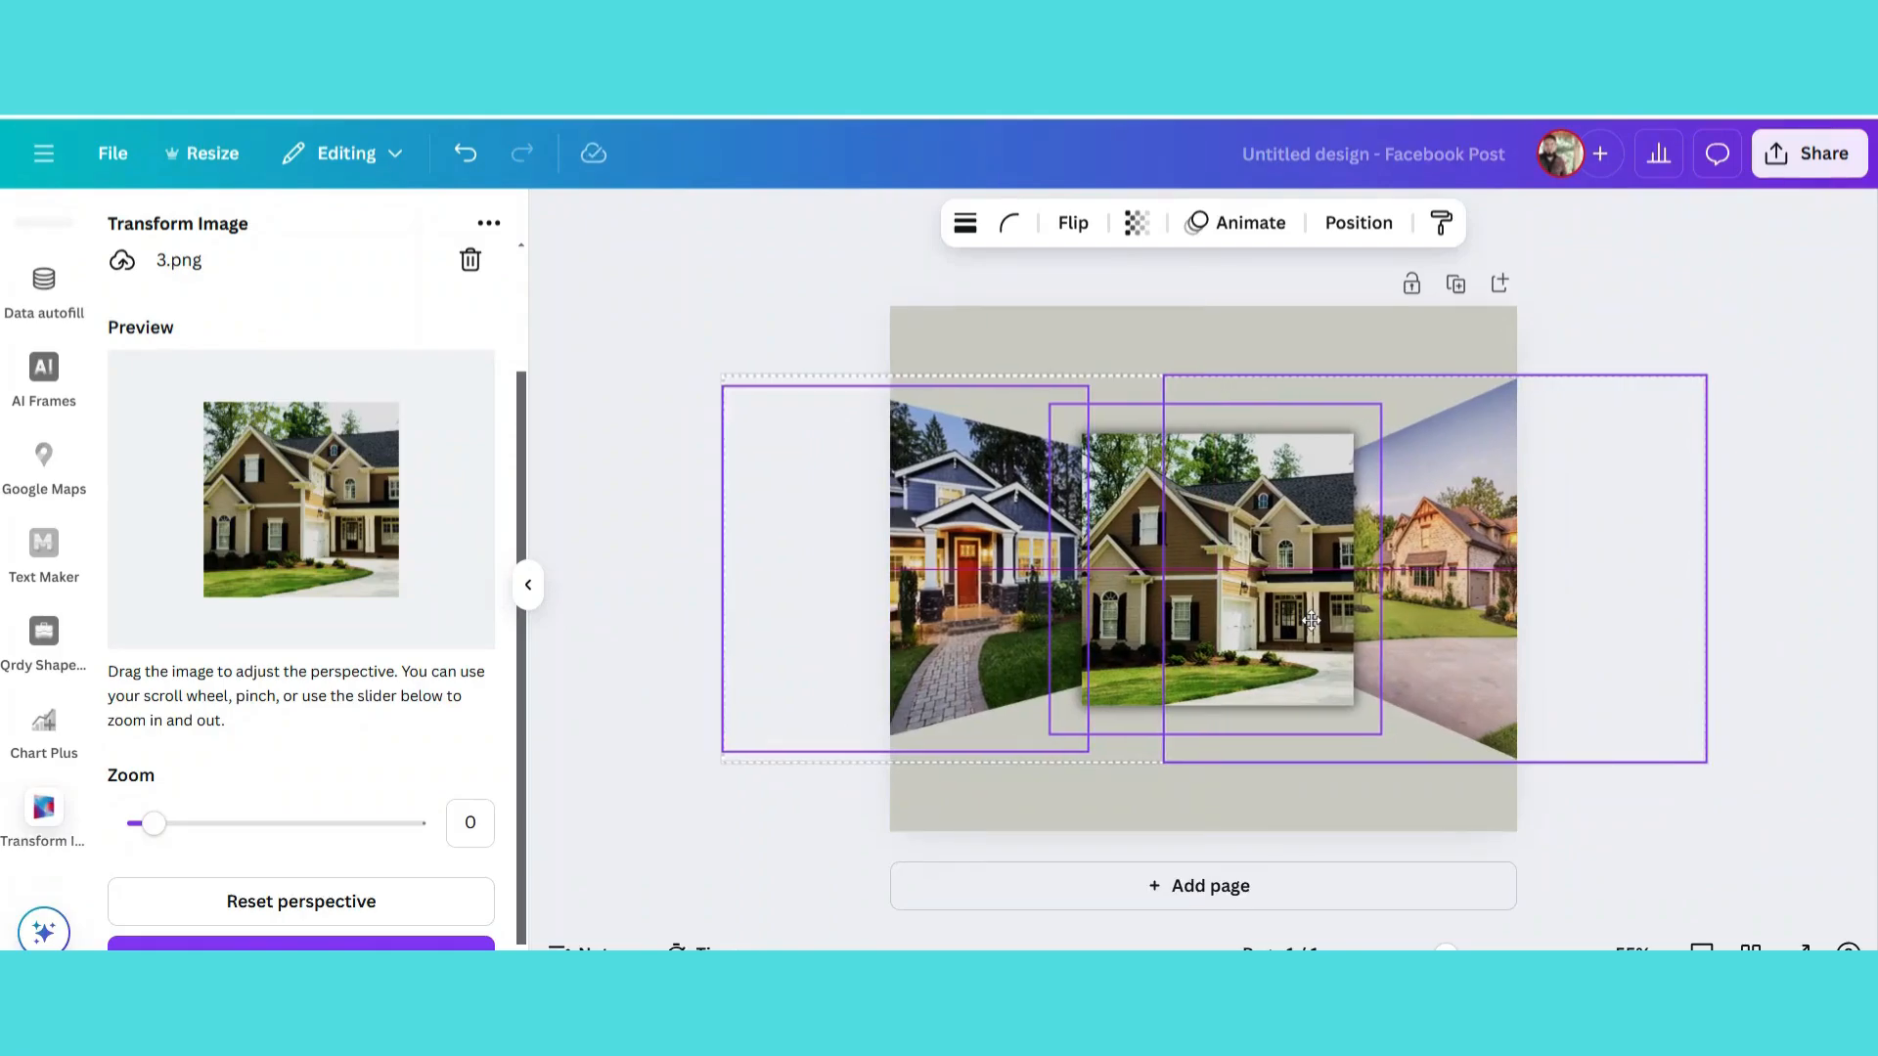
left_click_drag(1312, 620, 1311, 620)
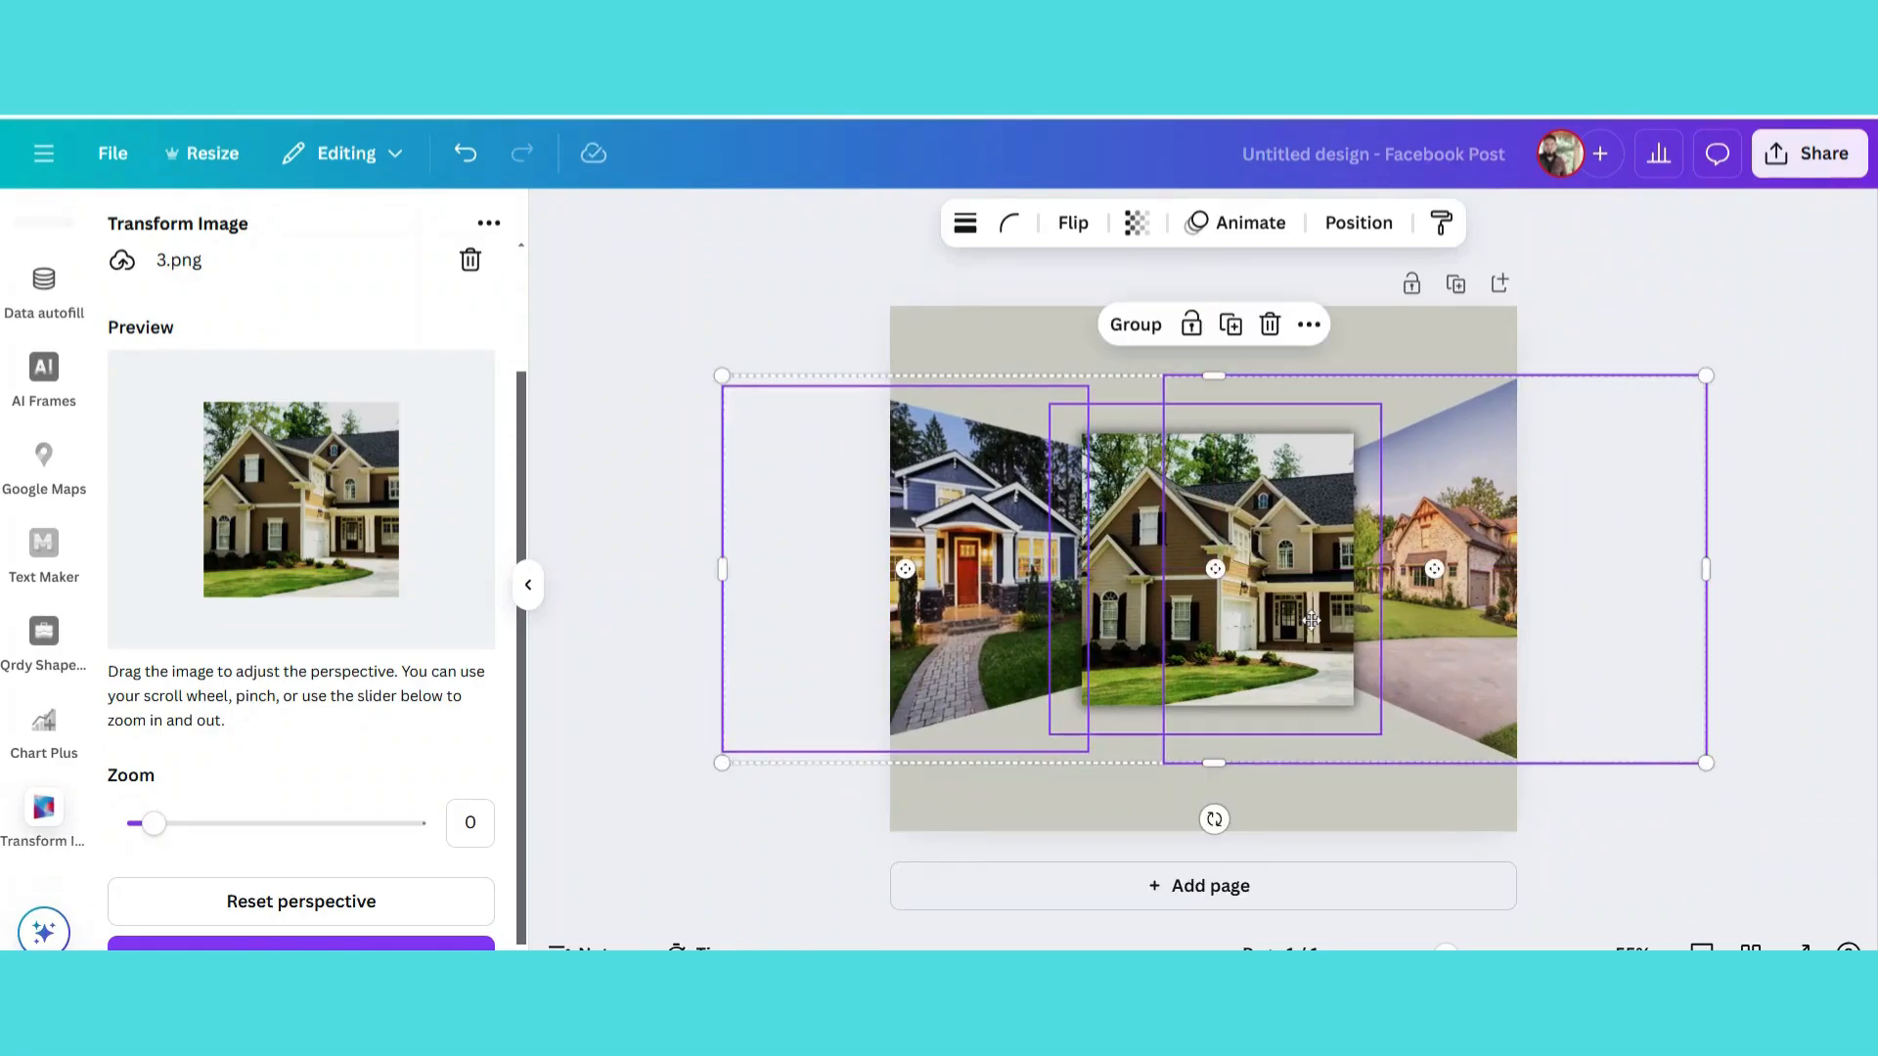
left_click(813, 303)
Add a text box reading HOME SWEET HOME and place it above the central house image.
left_click(1172, 361)
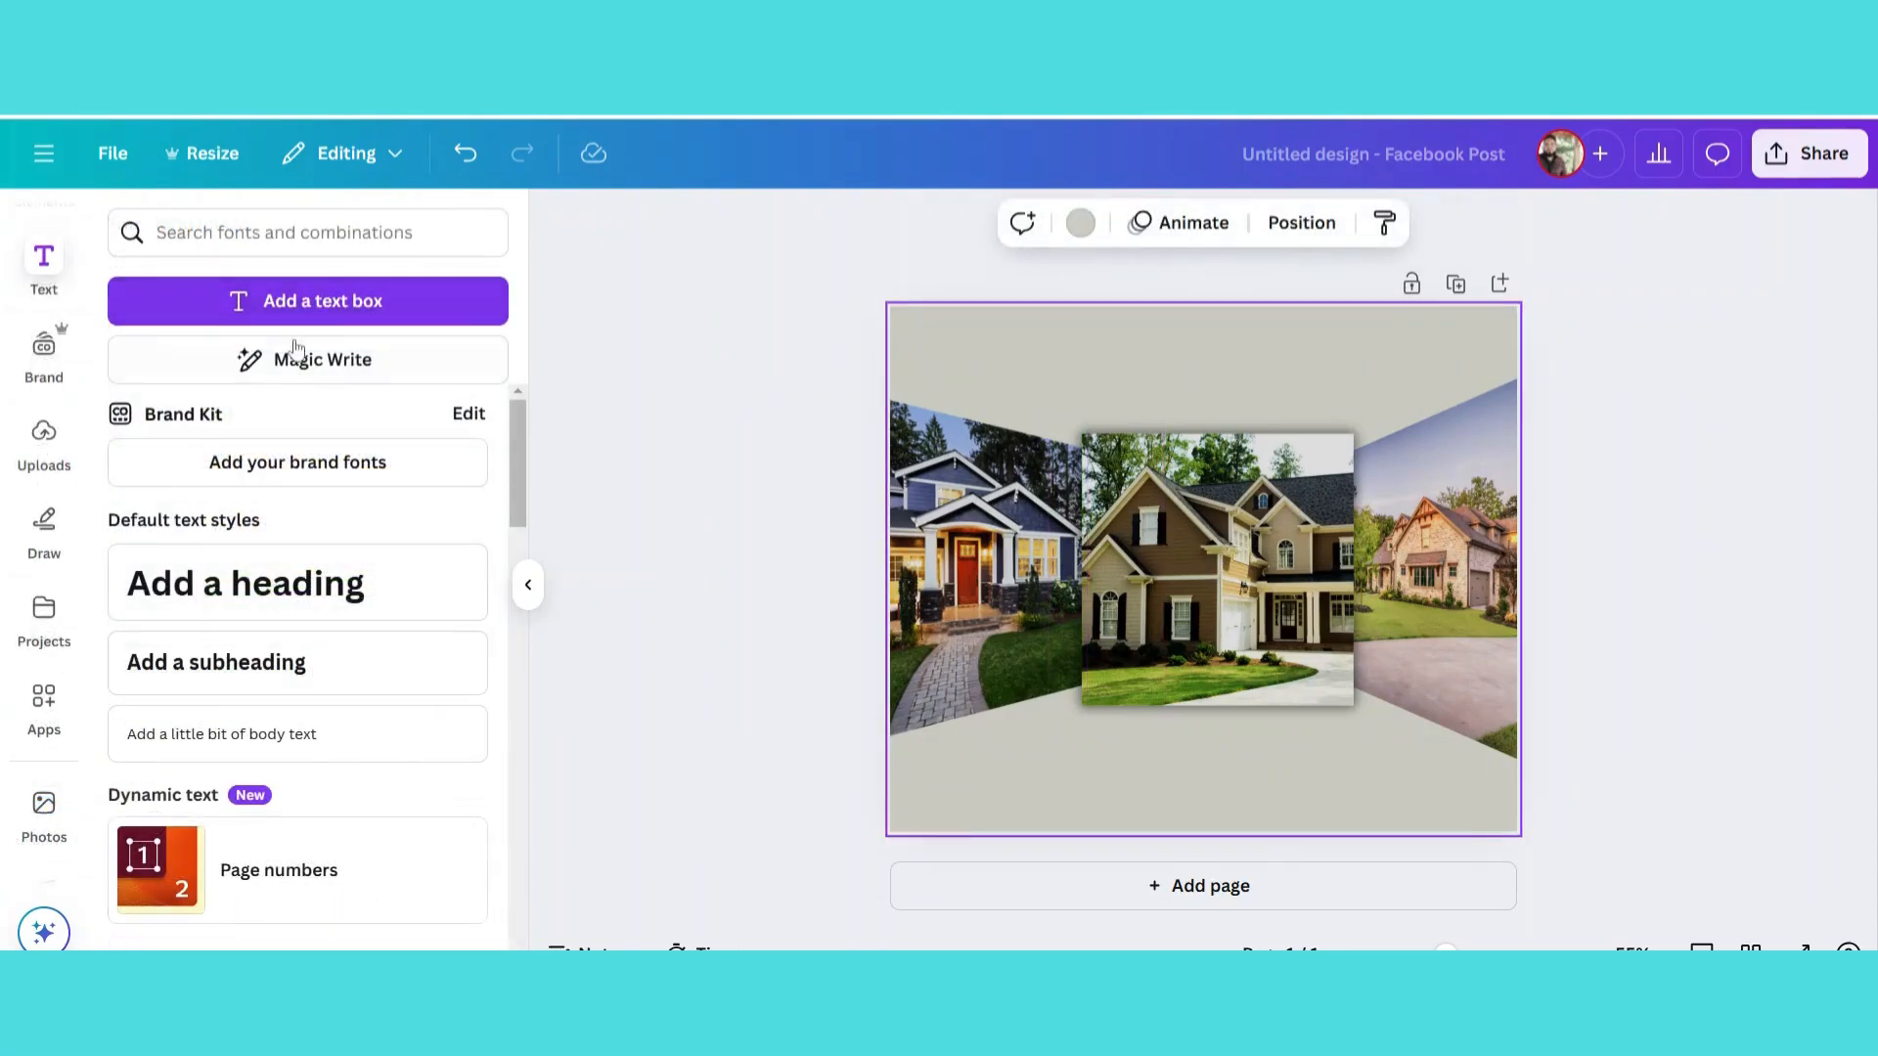
left_click(349, 305)
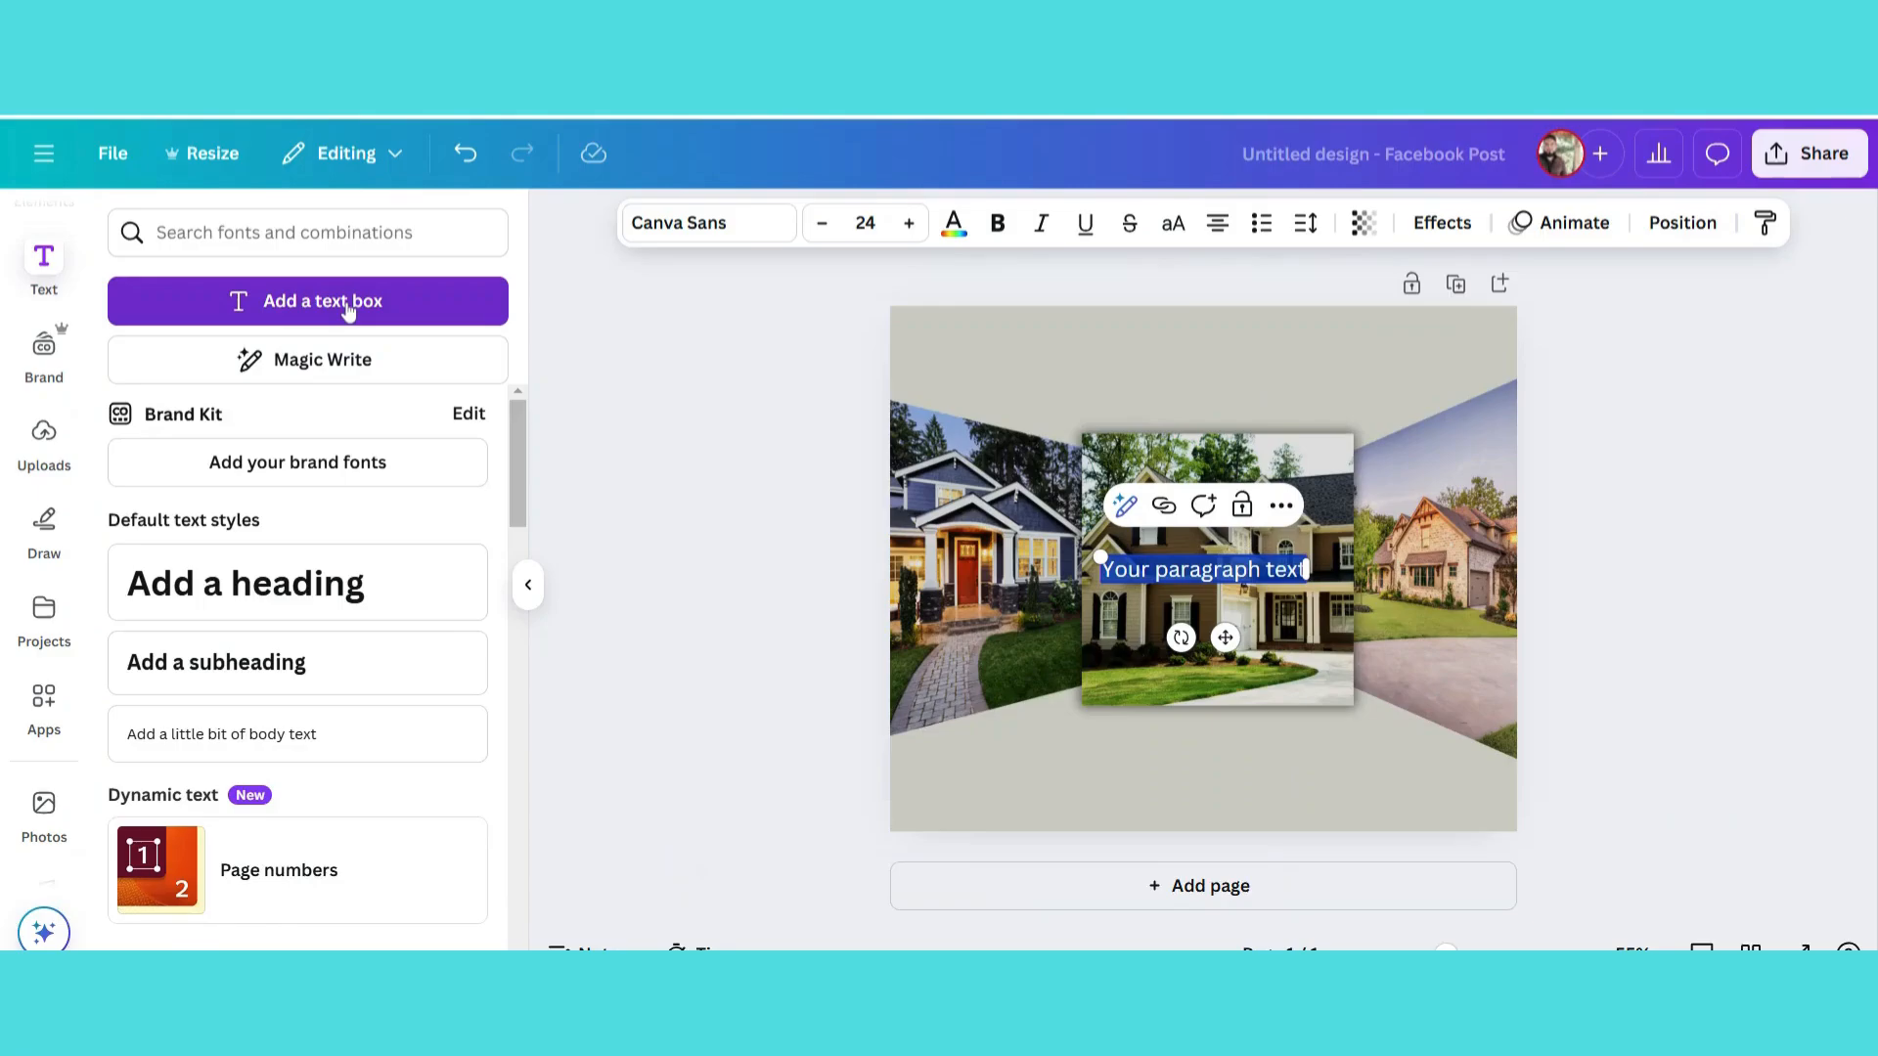
type("HO")
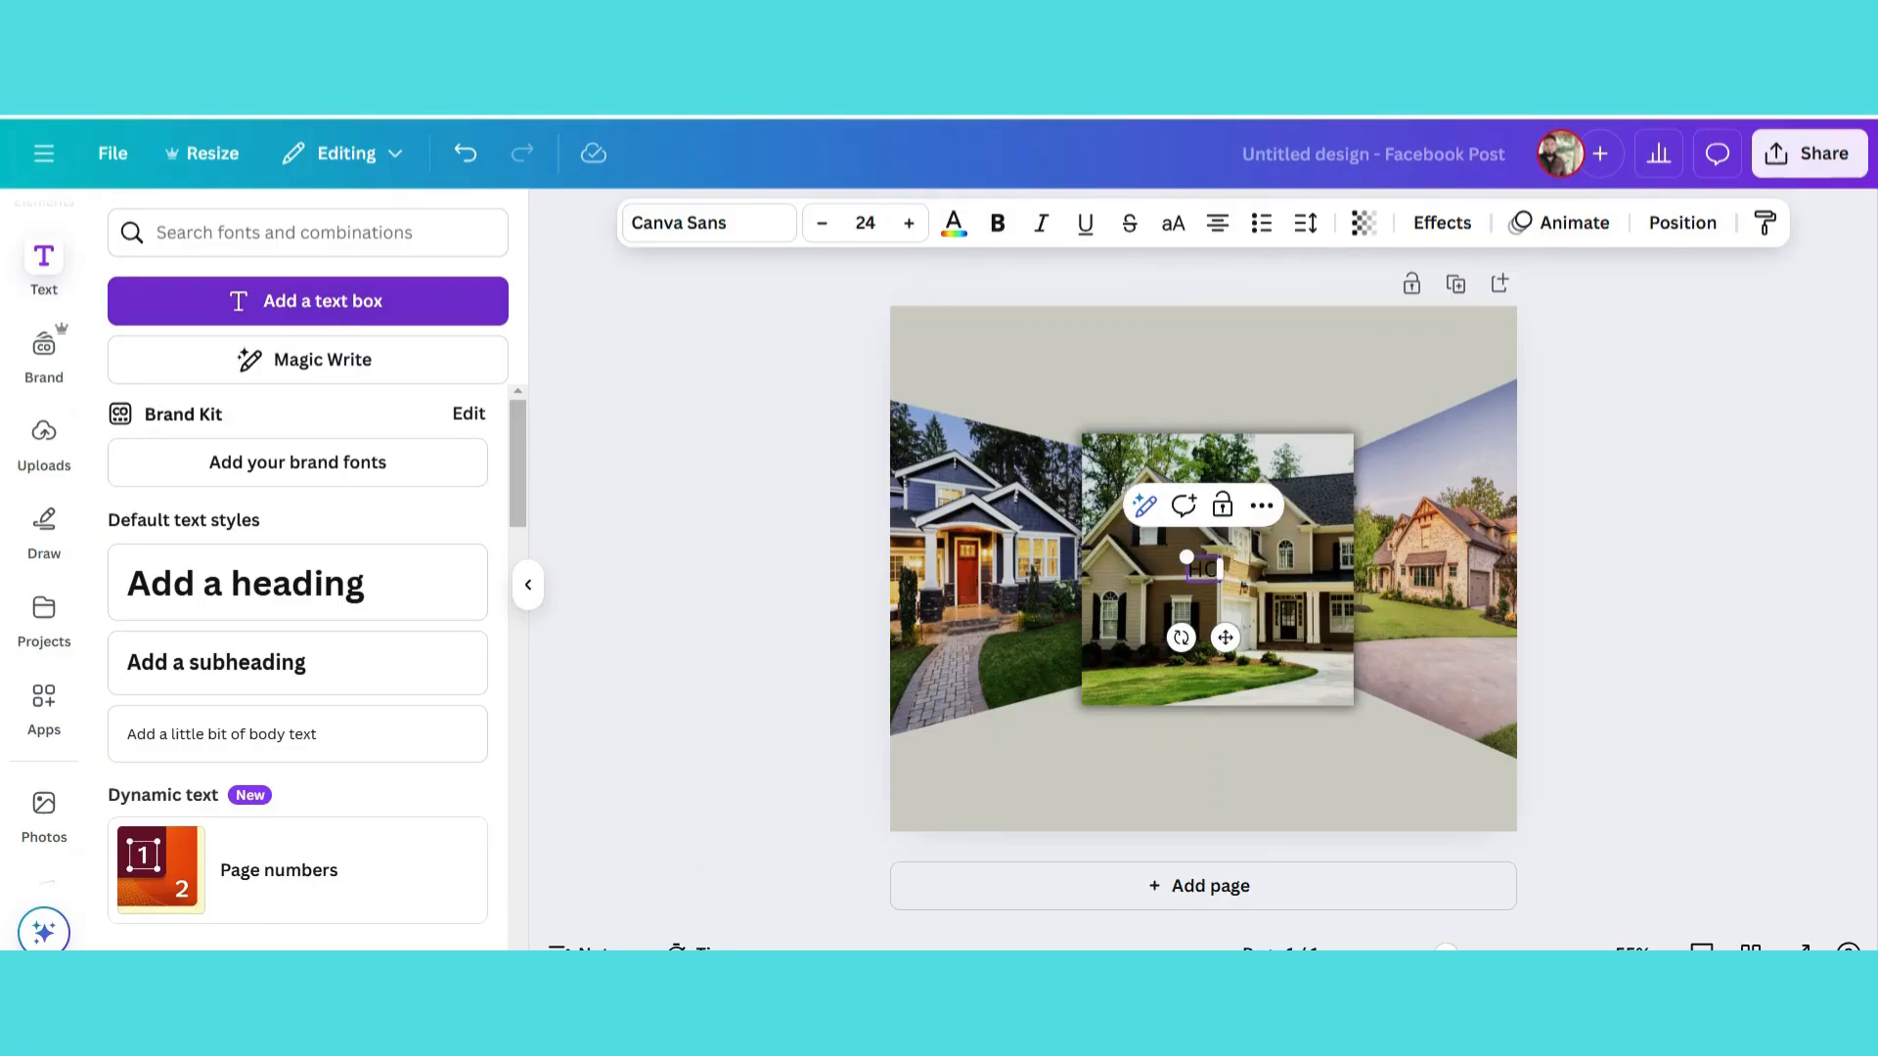
type("ME SWEET HOME")
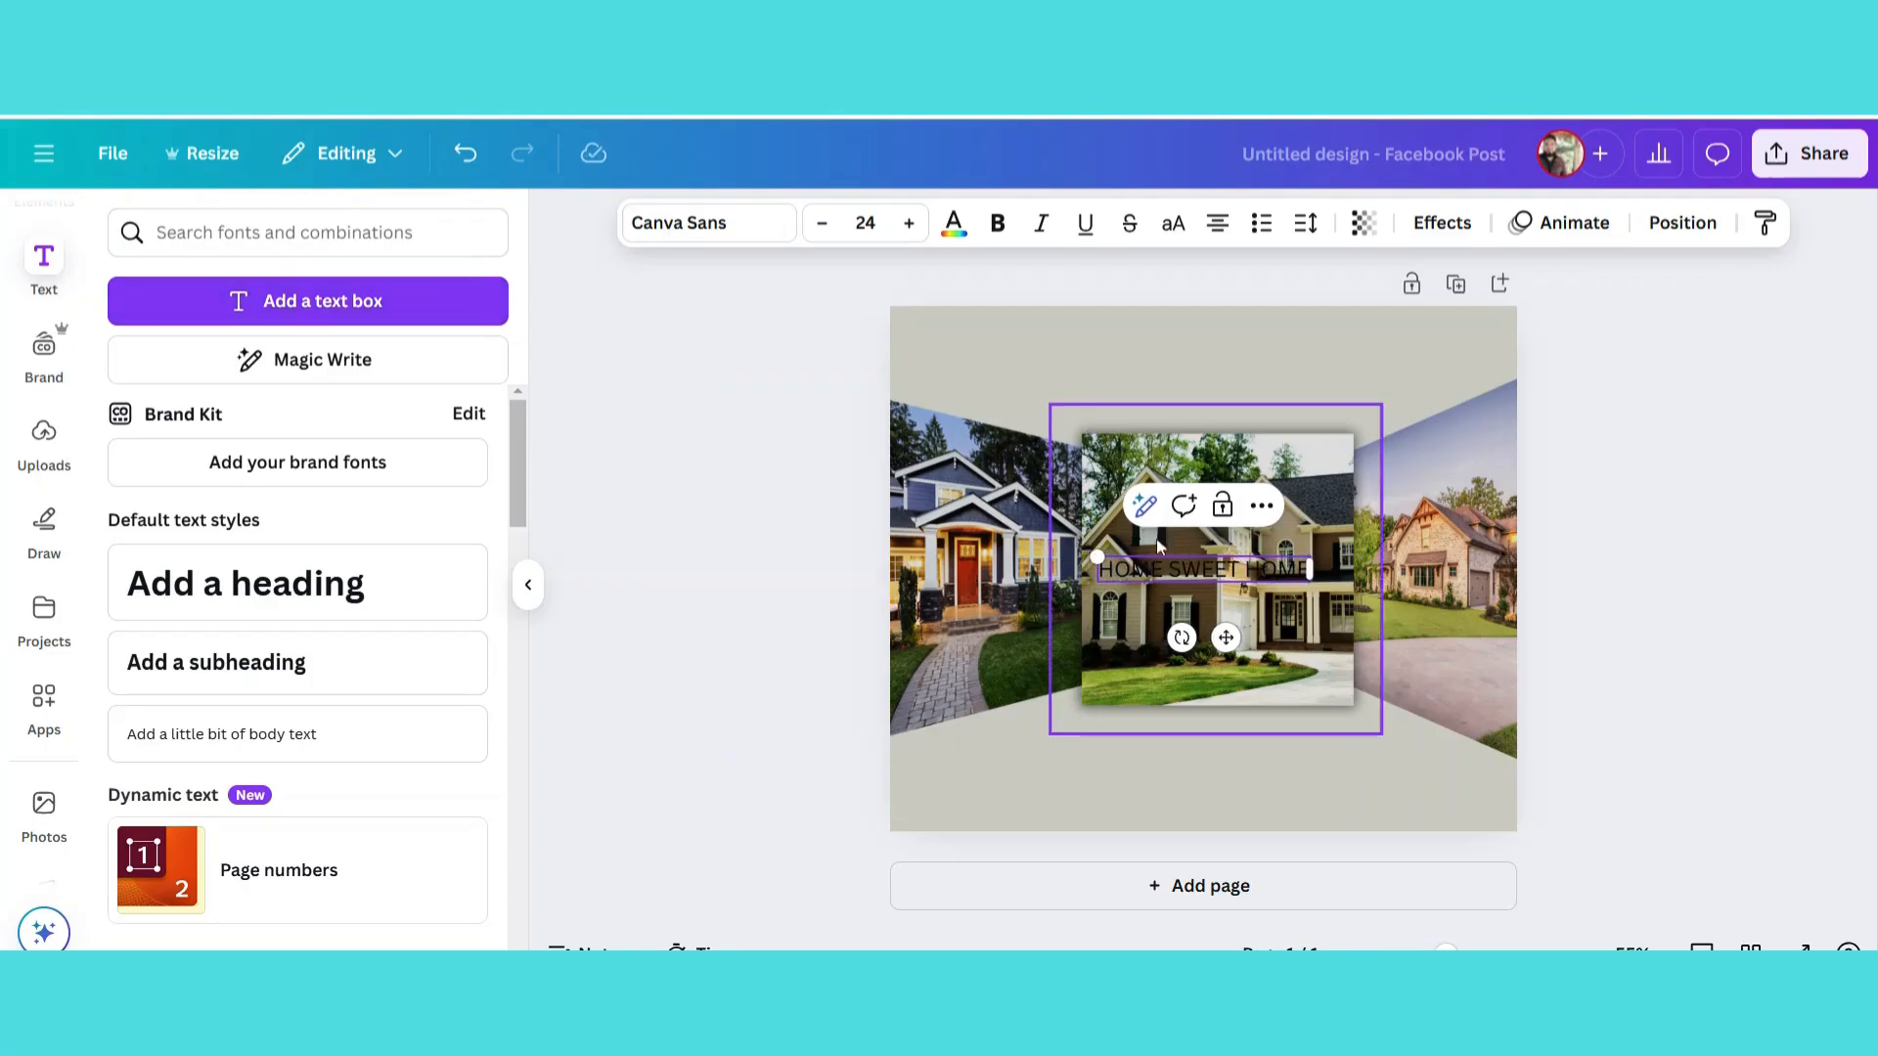
left_click_drag(1226, 637, 1238, 439)
Insert the green Register NOW text combination, scale it down and place it below the central house image.
left_click_drag(518, 459, 521, 709)
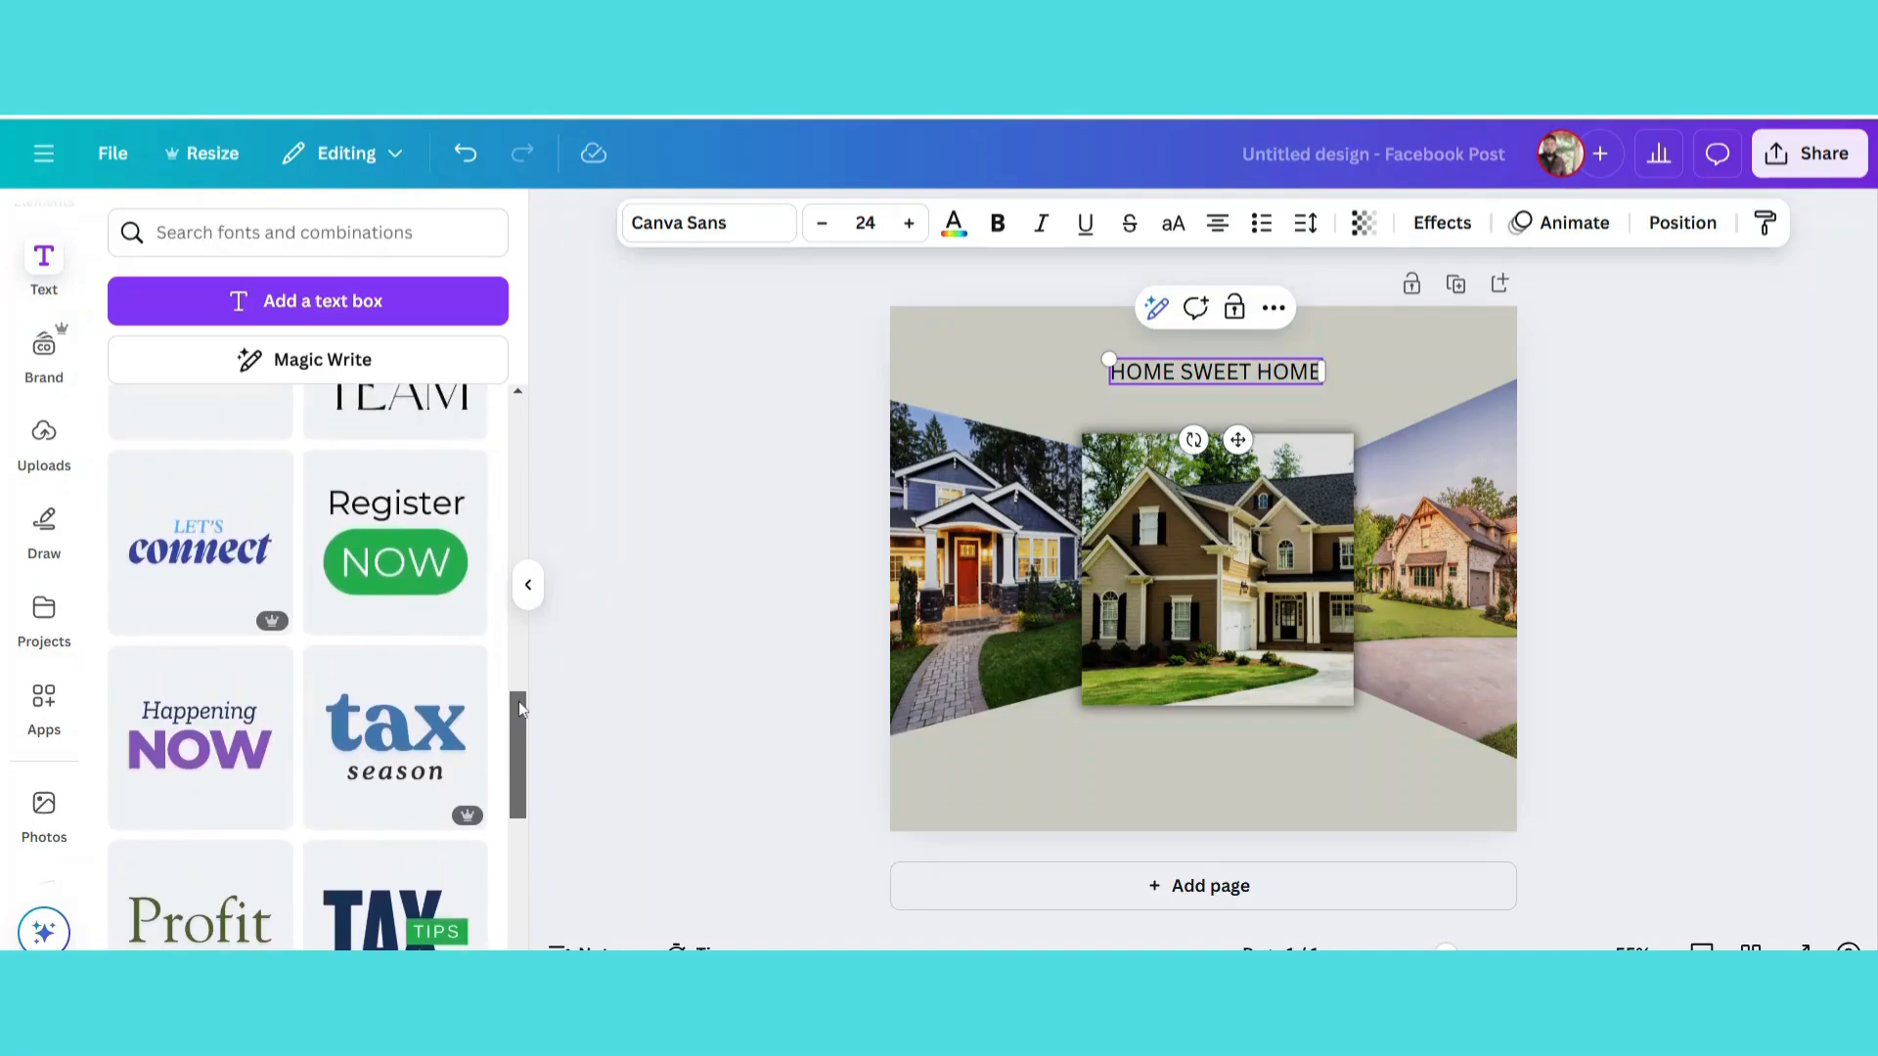
left_click_drag(396, 548, 1193, 557)
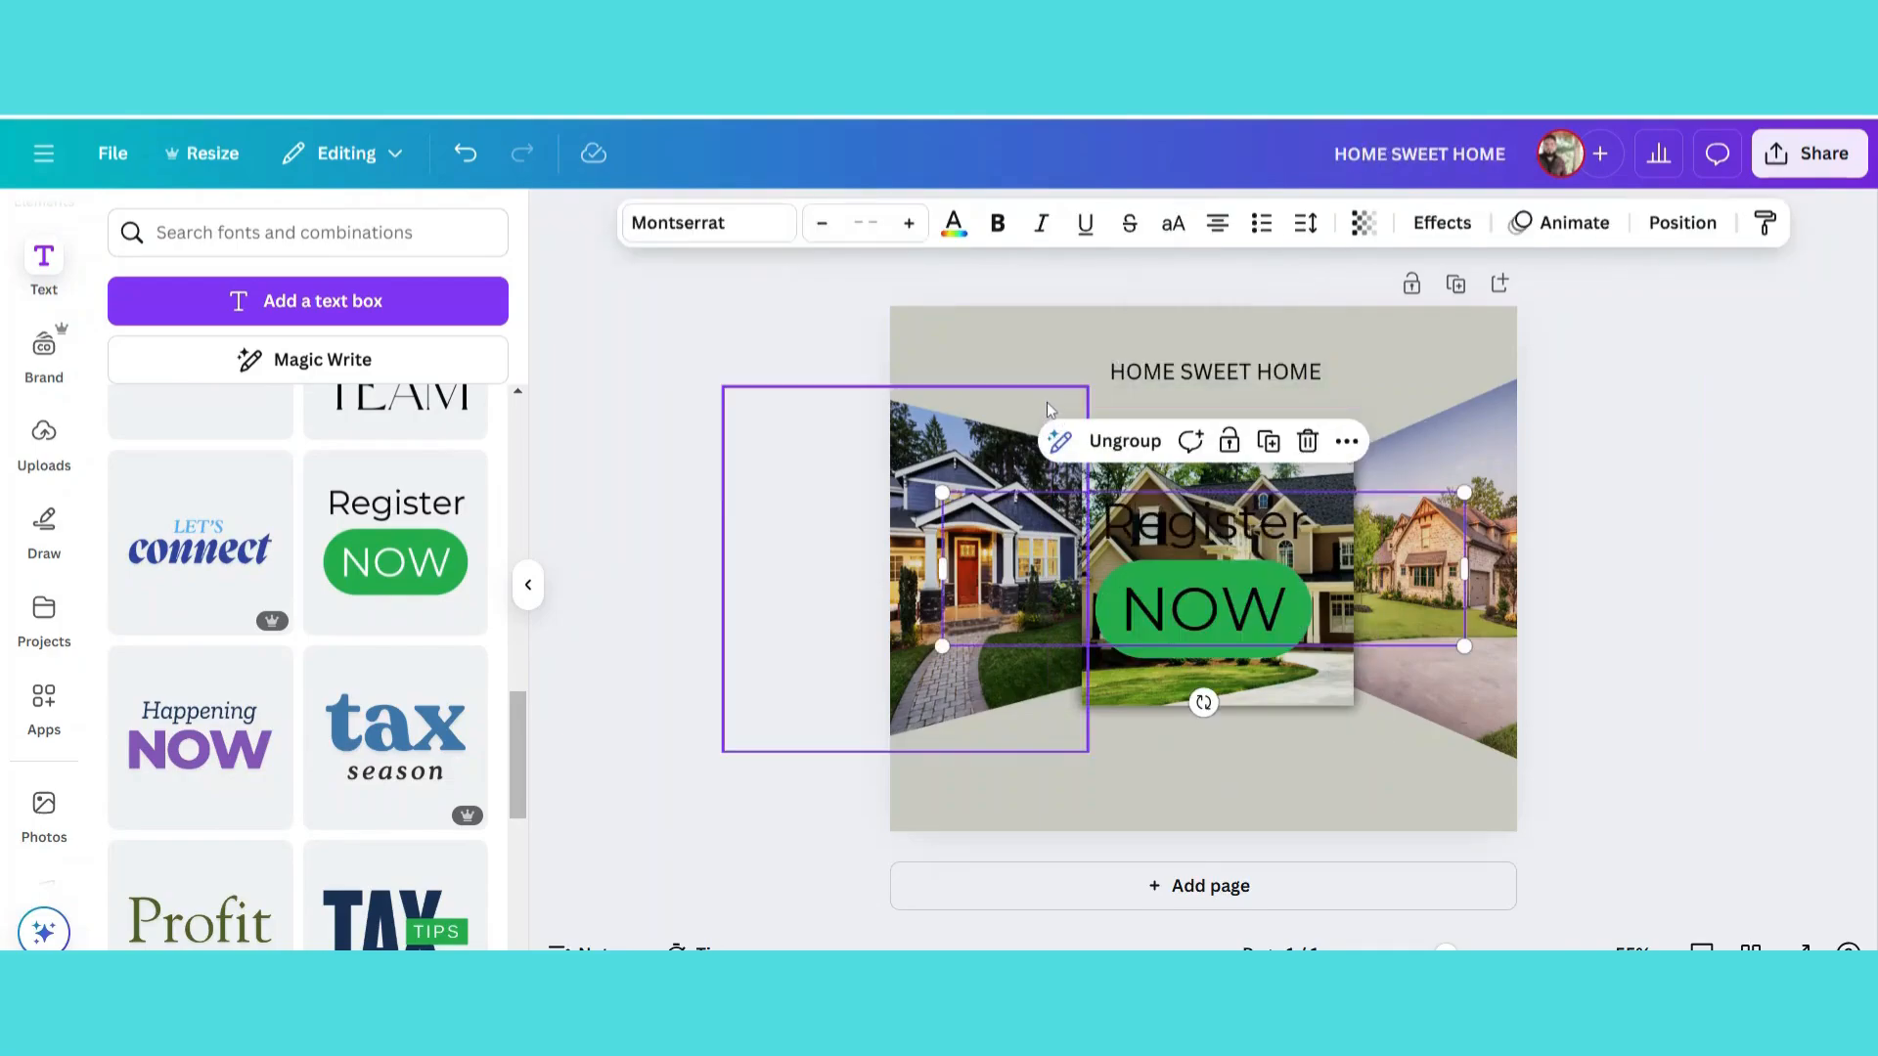
left_click(1211, 616)
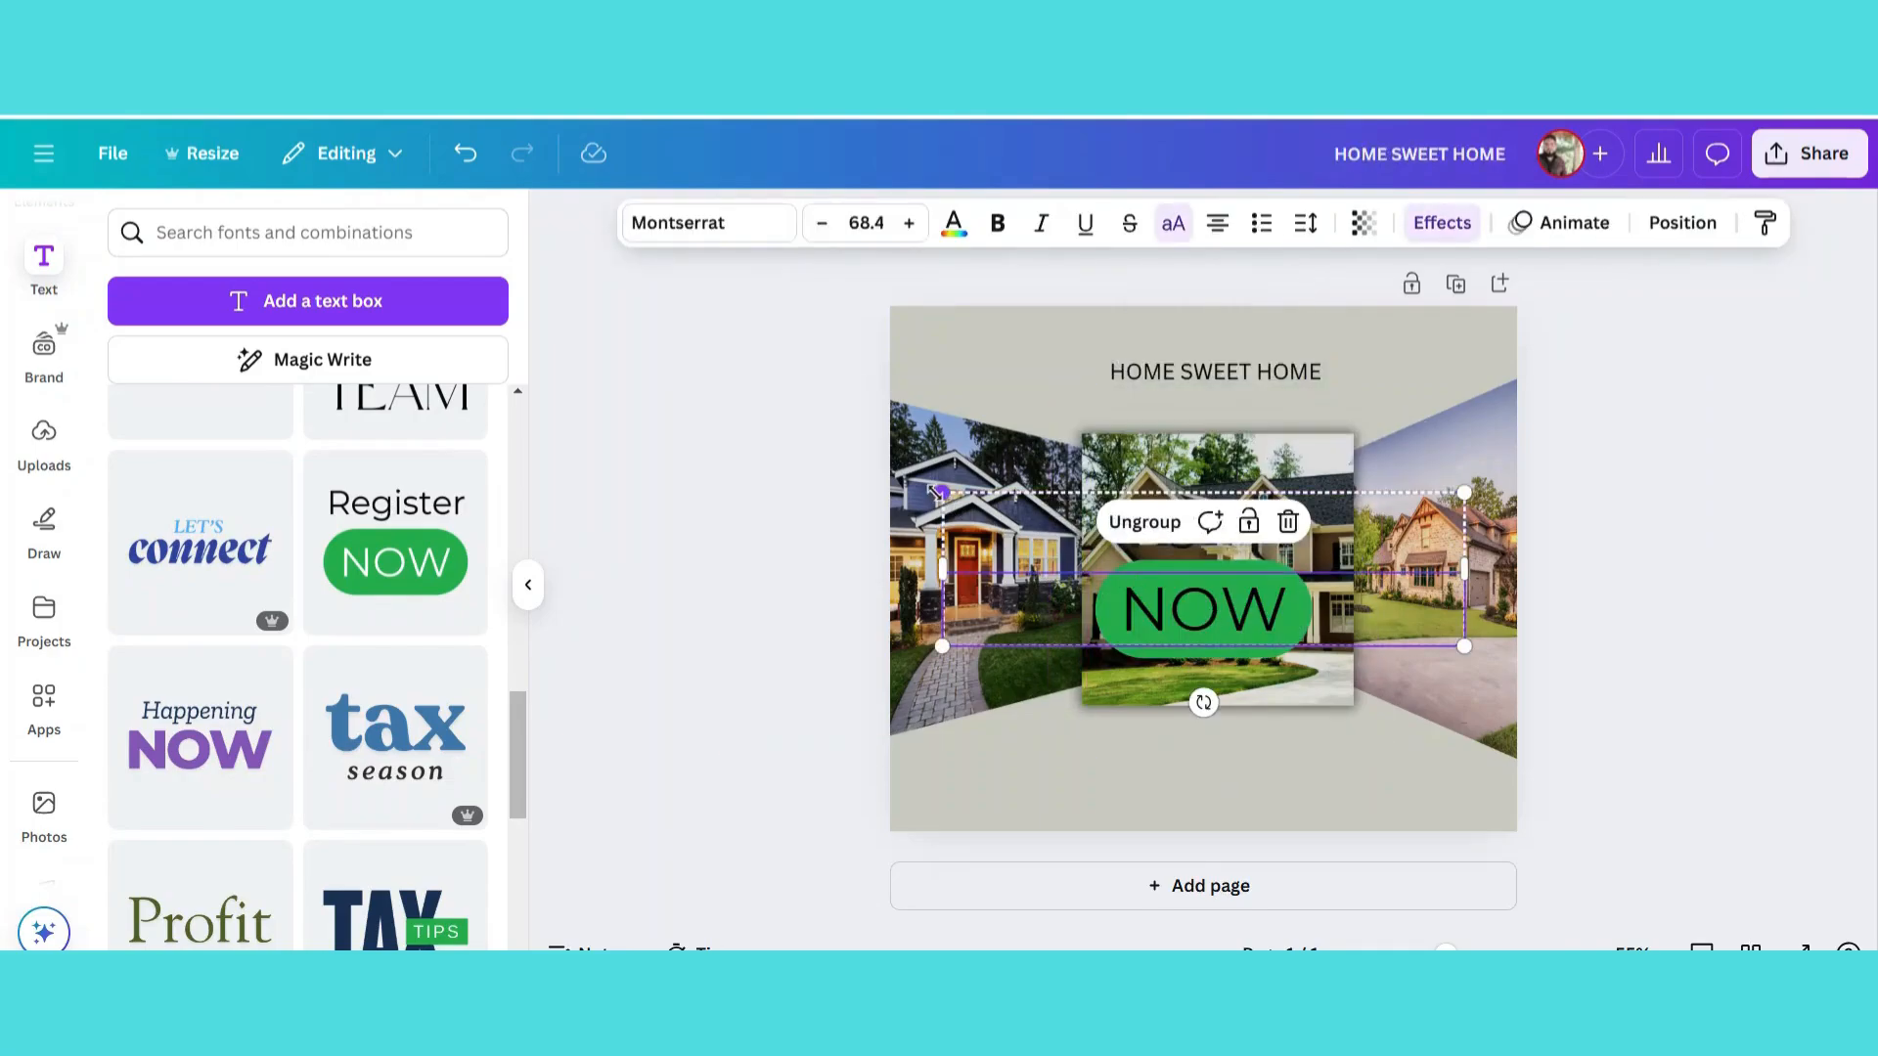
left_click_drag(936, 492, 1230, 583)
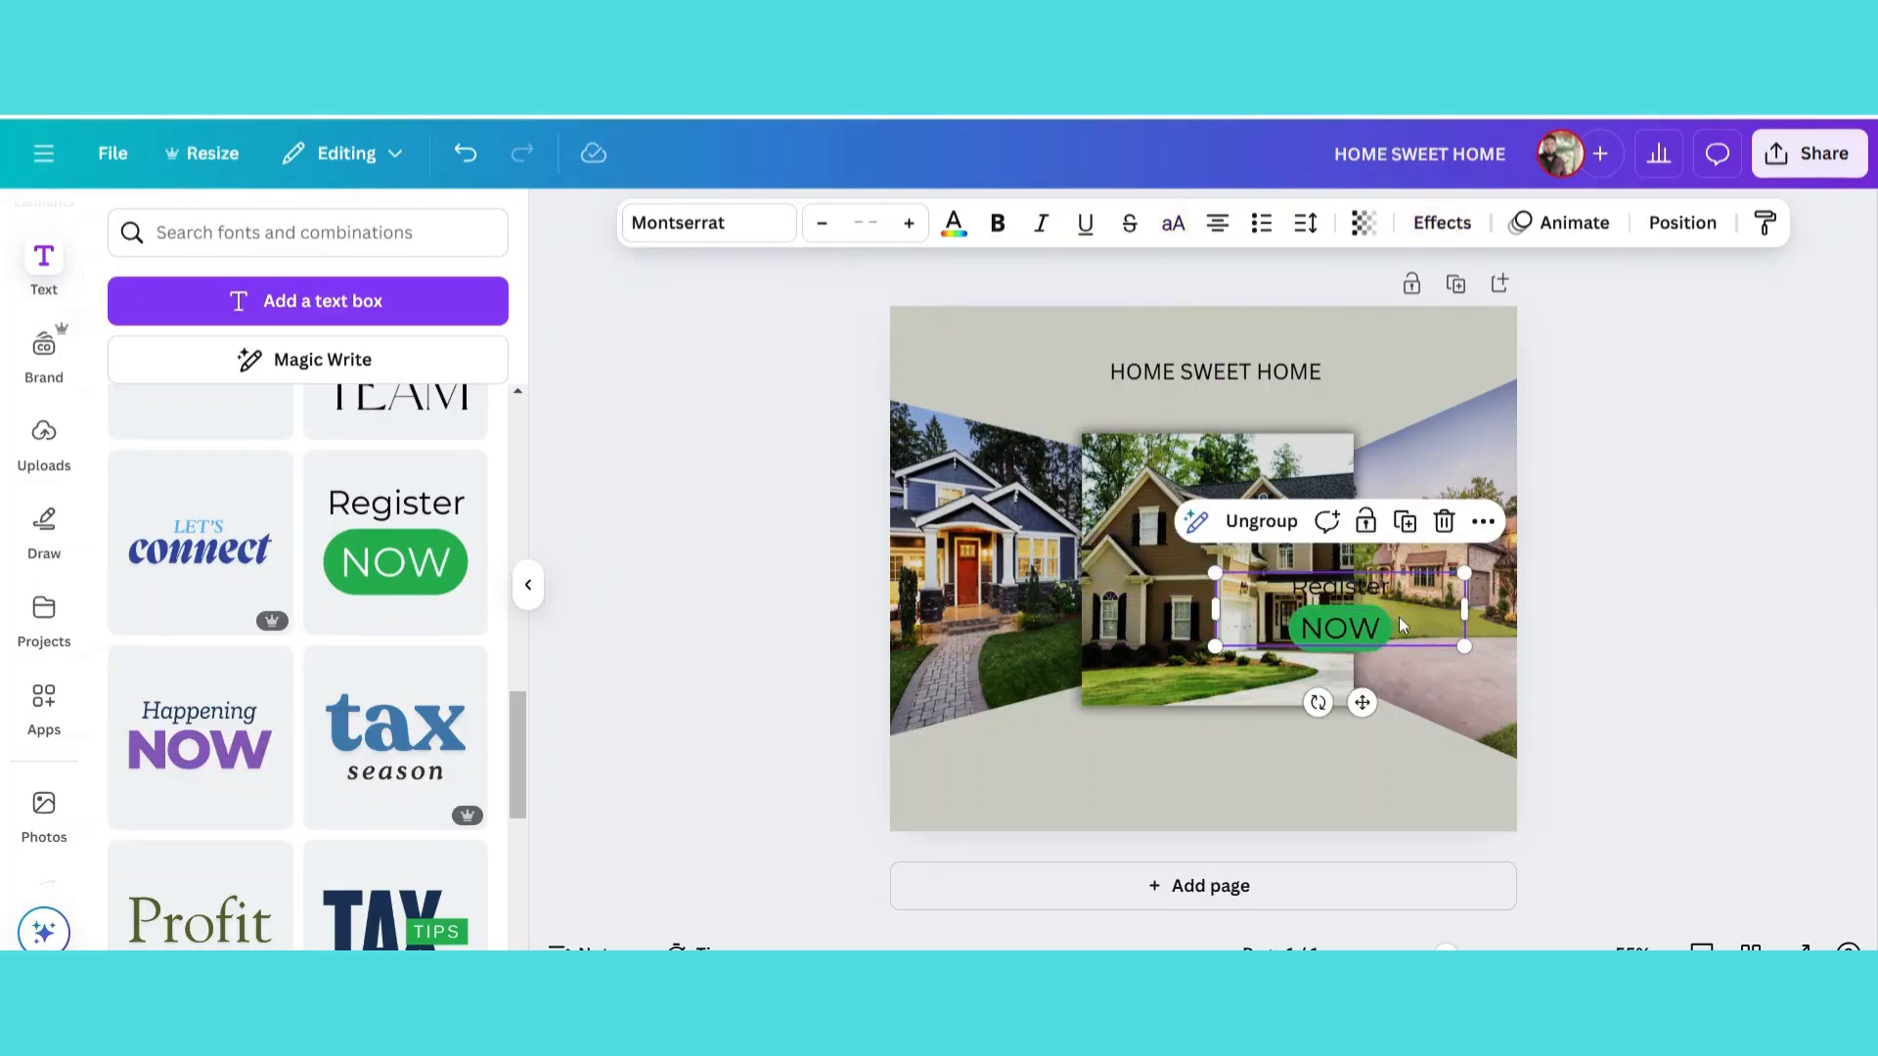
left_click_drag(1401, 624, 1284, 768)
Replace the word Register in the text combination with BUY.
double_click(1253, 742)
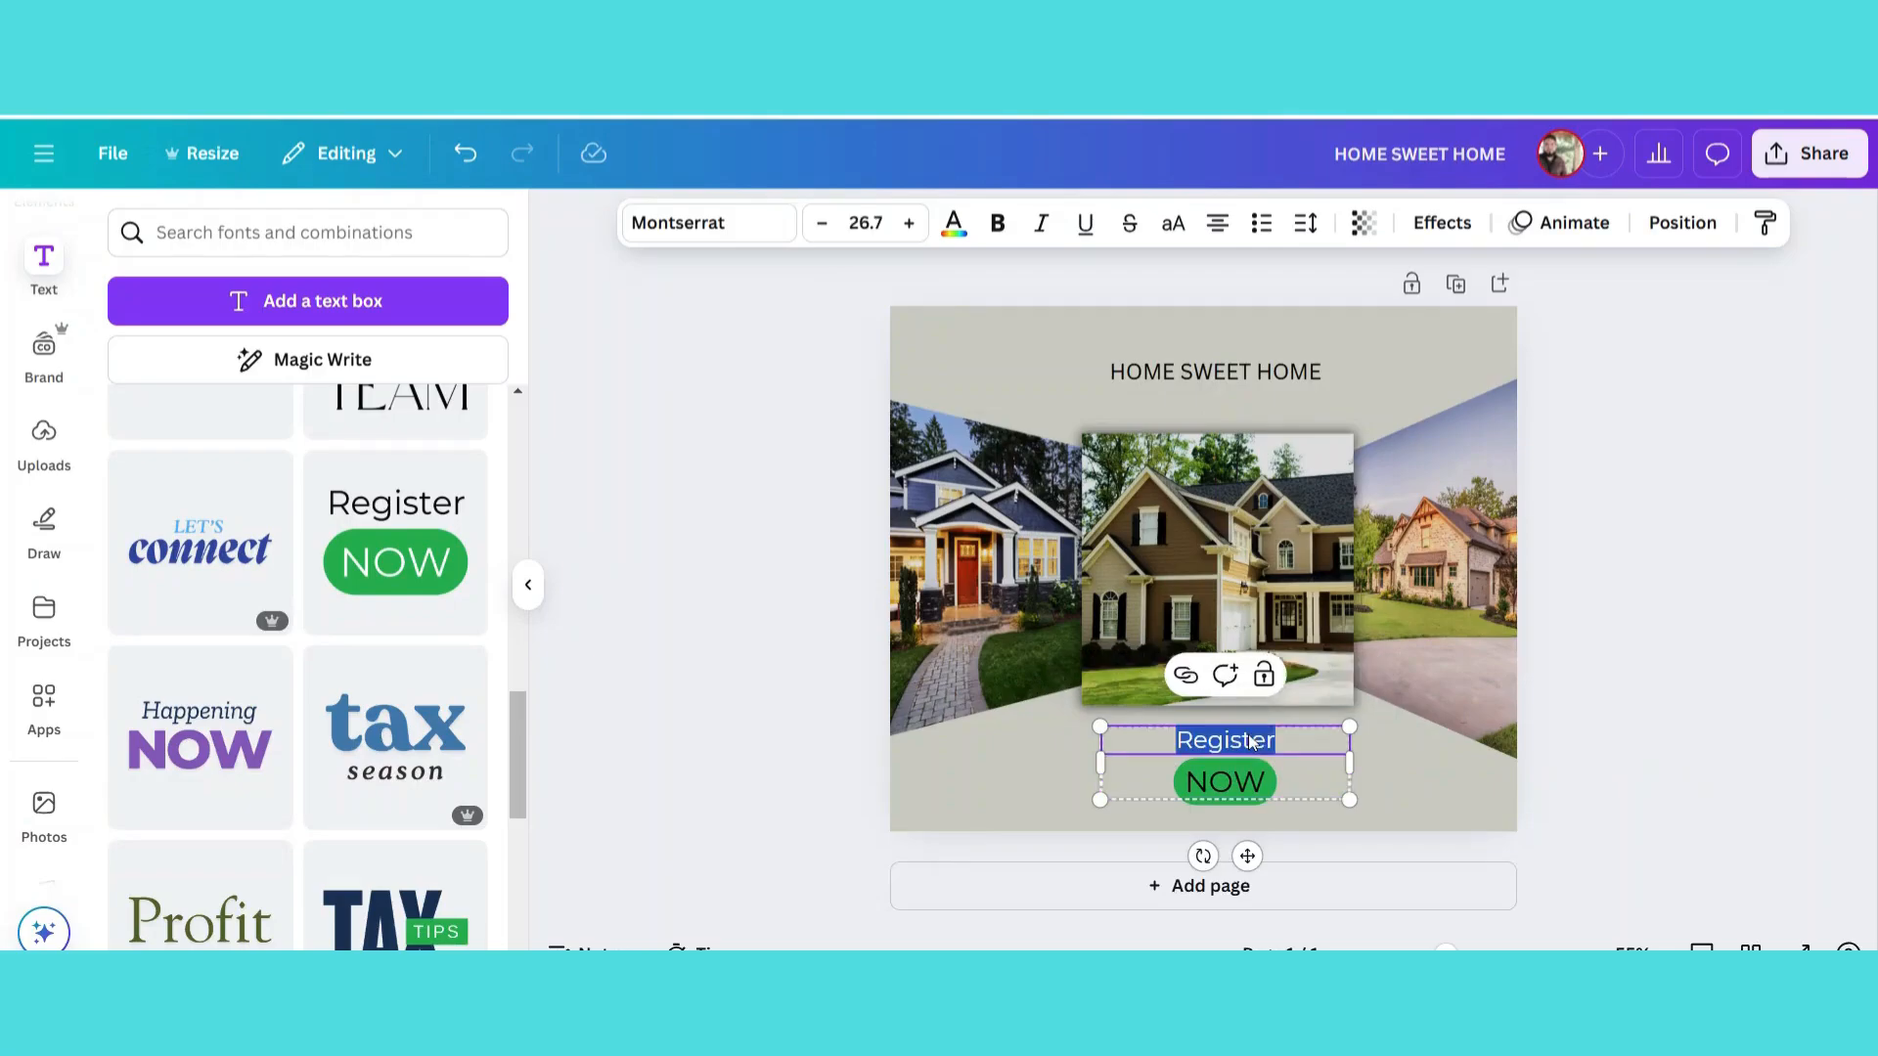
type("BUY")
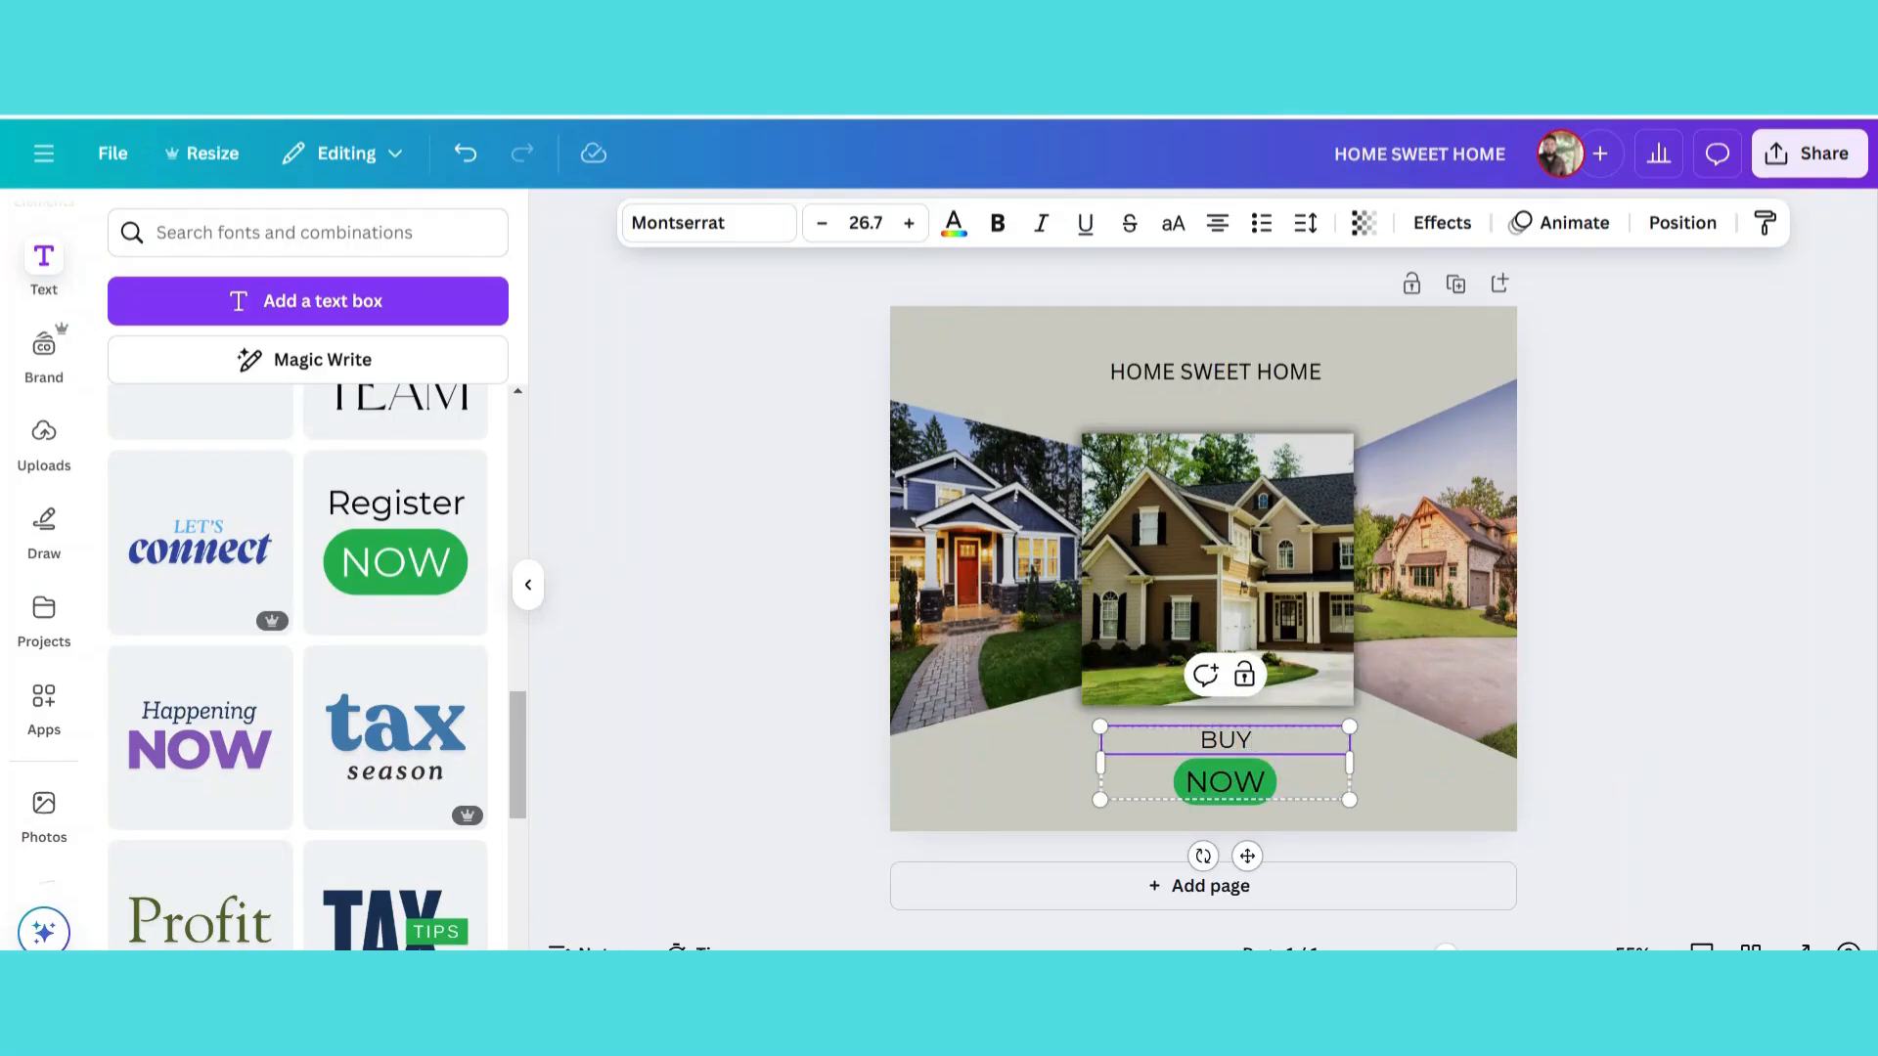
left_click(1449, 811)
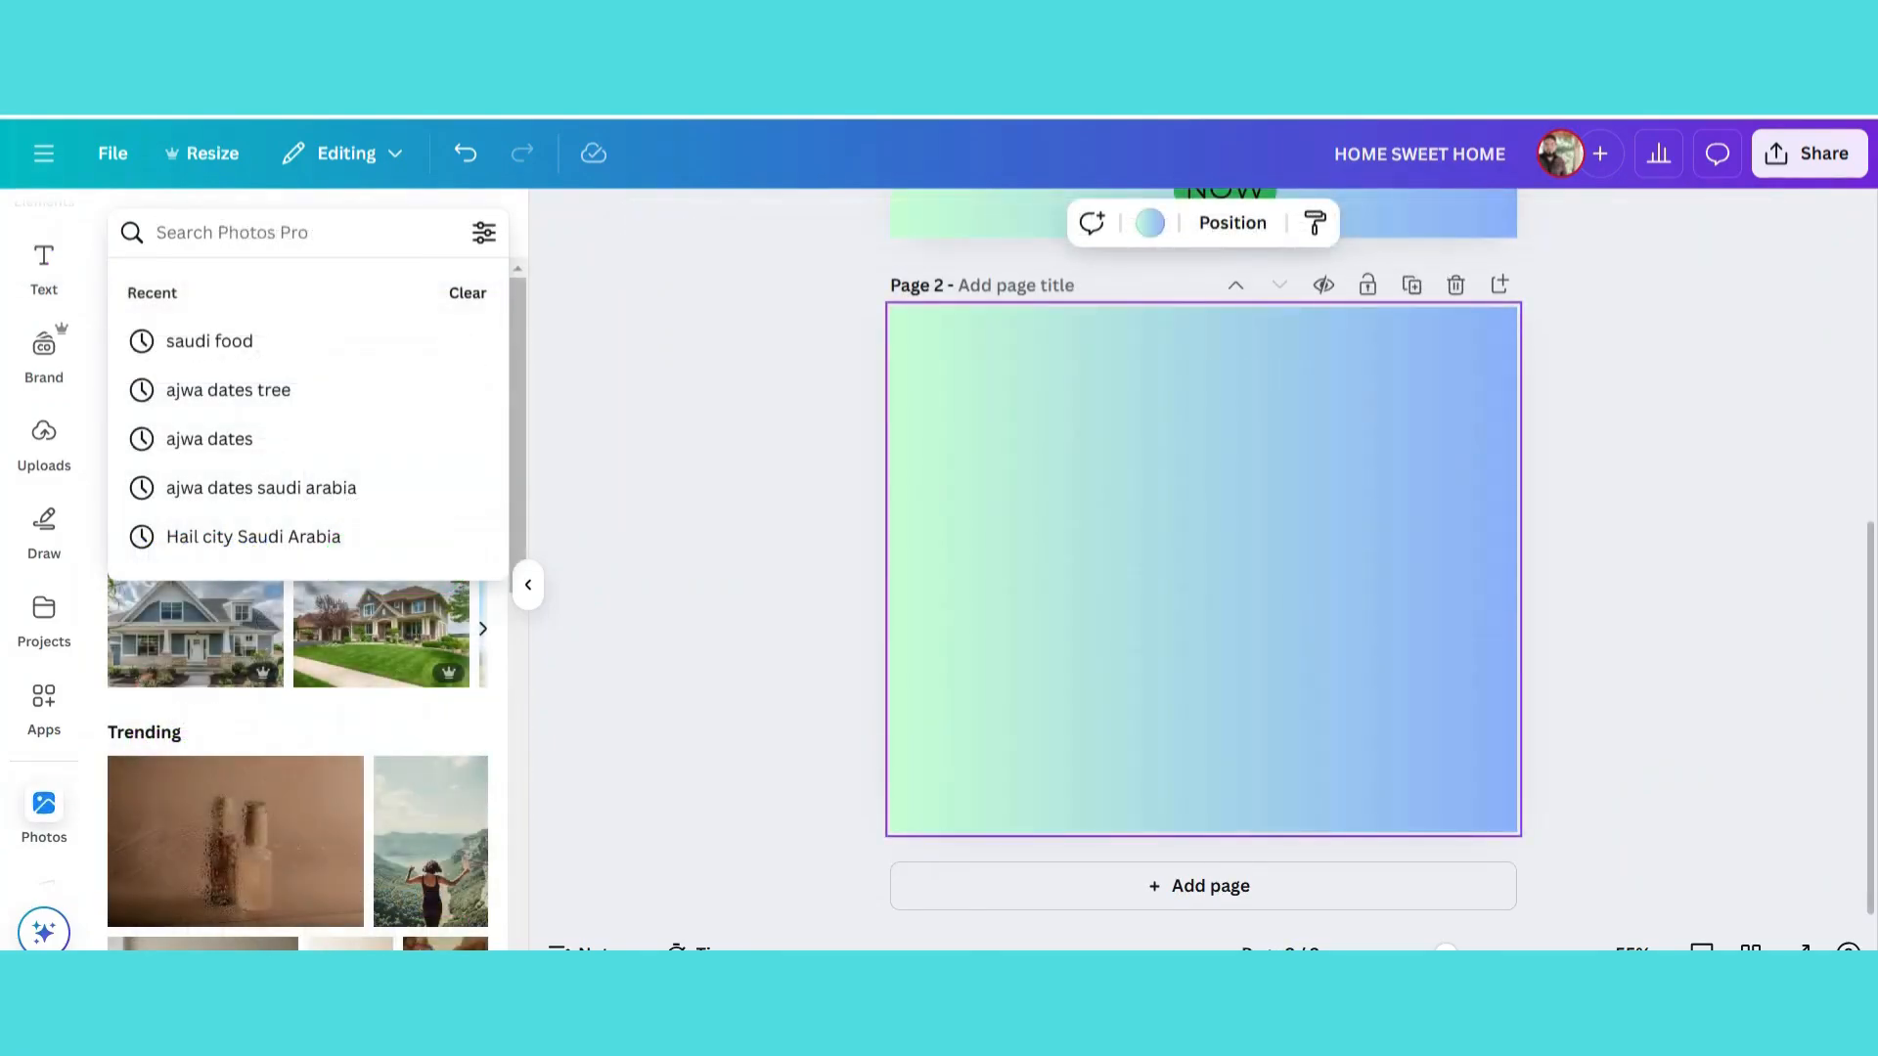
Search the photos for WOODEN BOX, add the closed dark brown box to page 2 and remove its background.
type("B")
key("BackSpace")
type("WO")
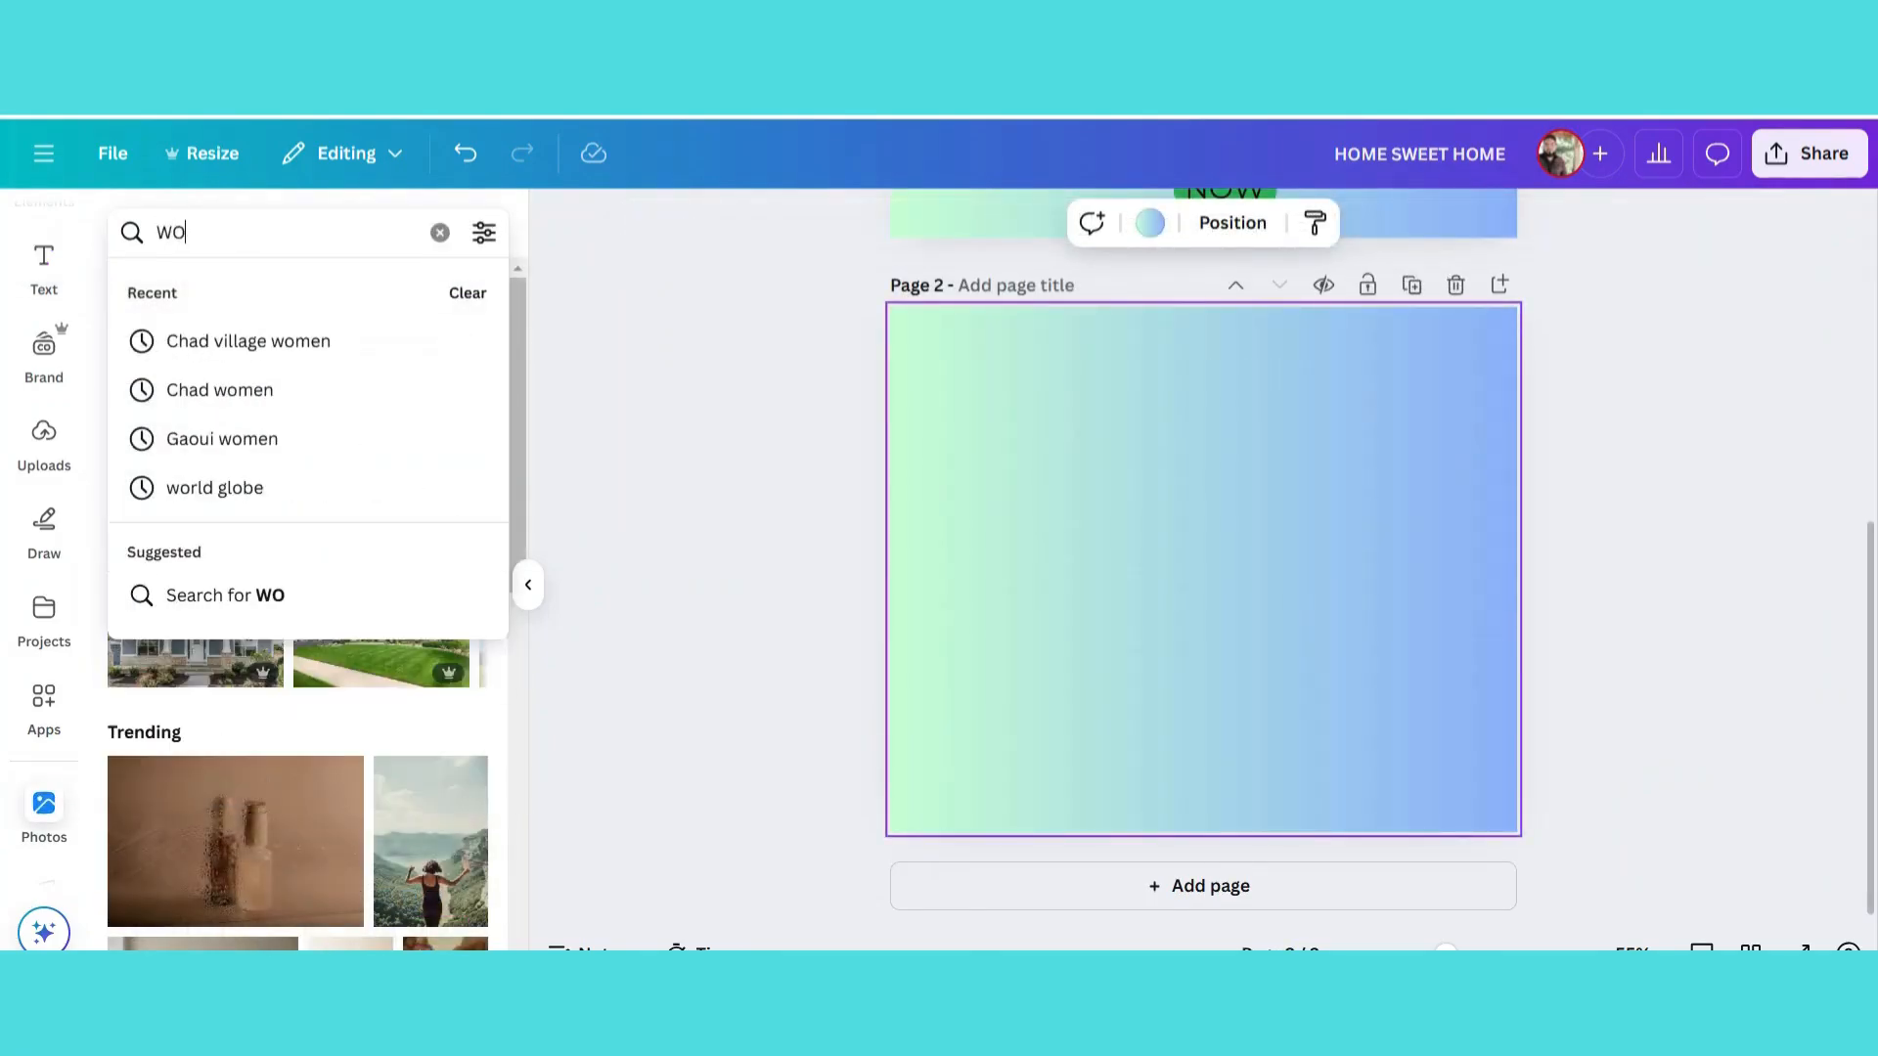
type("ODEN BOX")
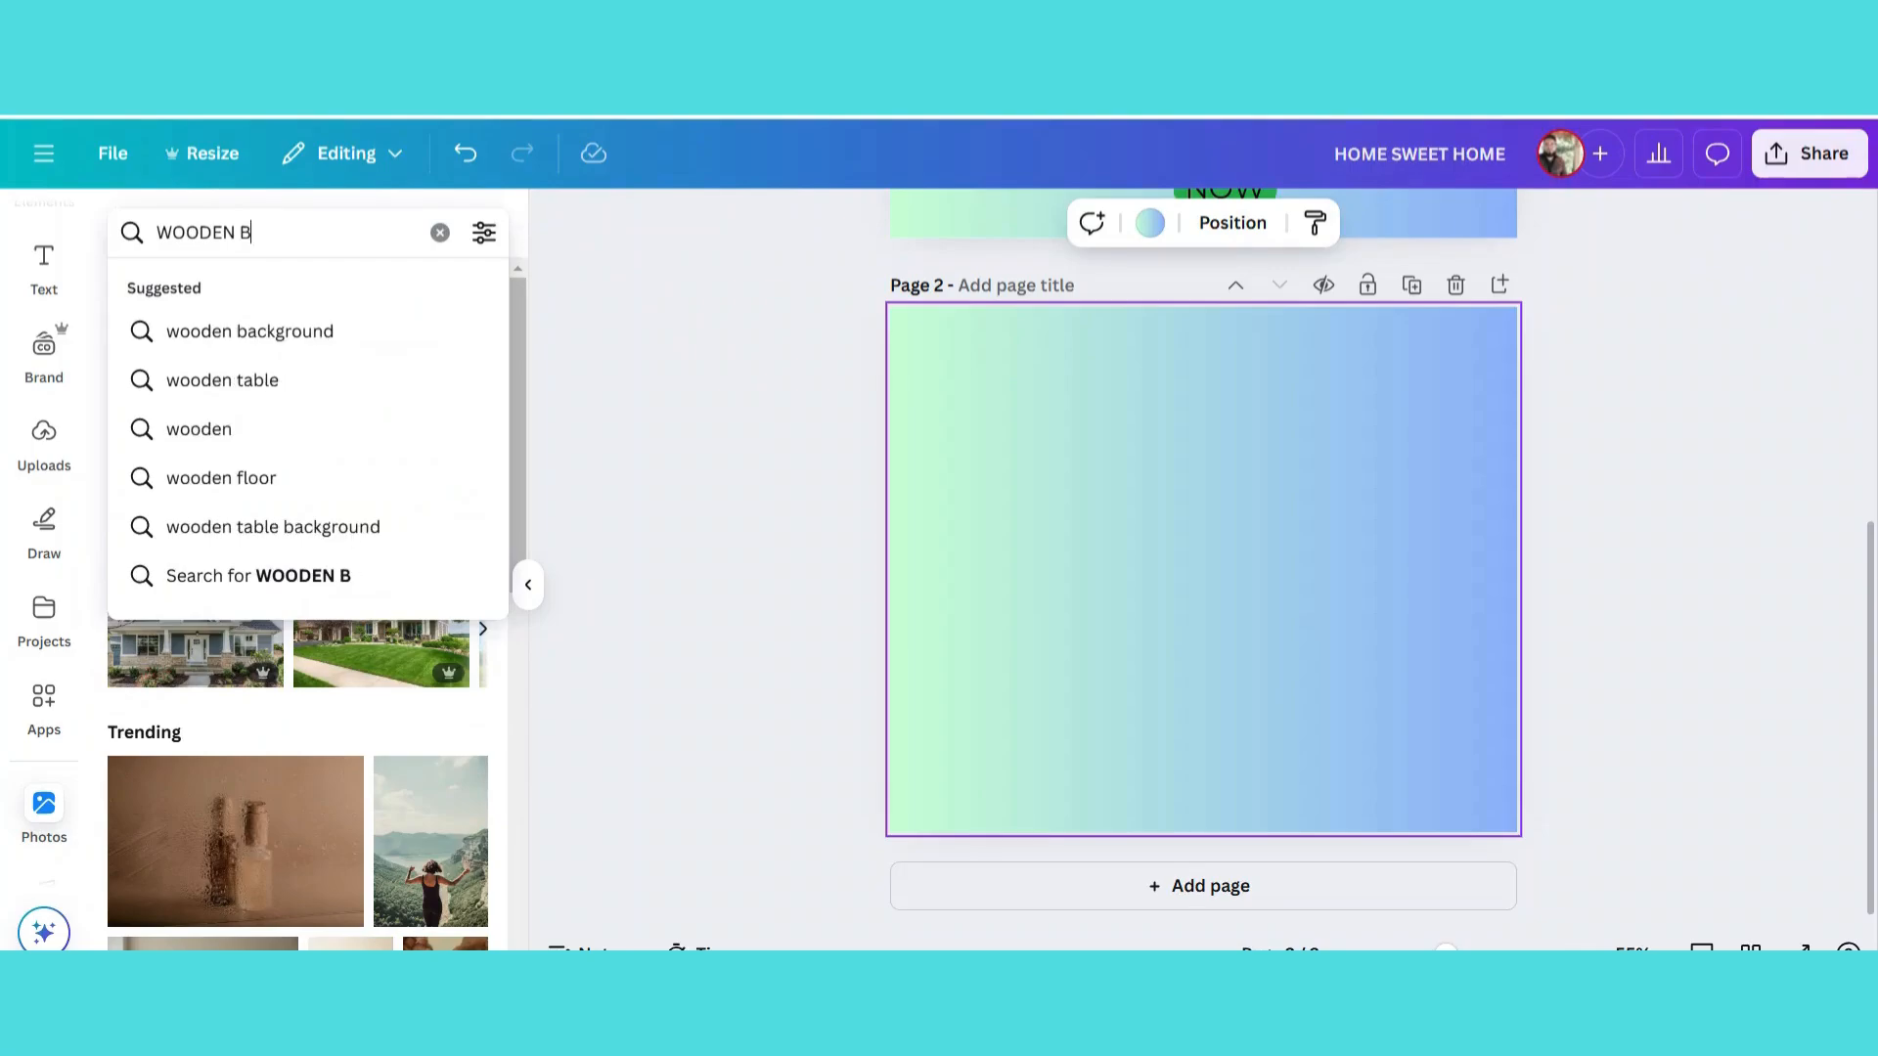
key("Return")
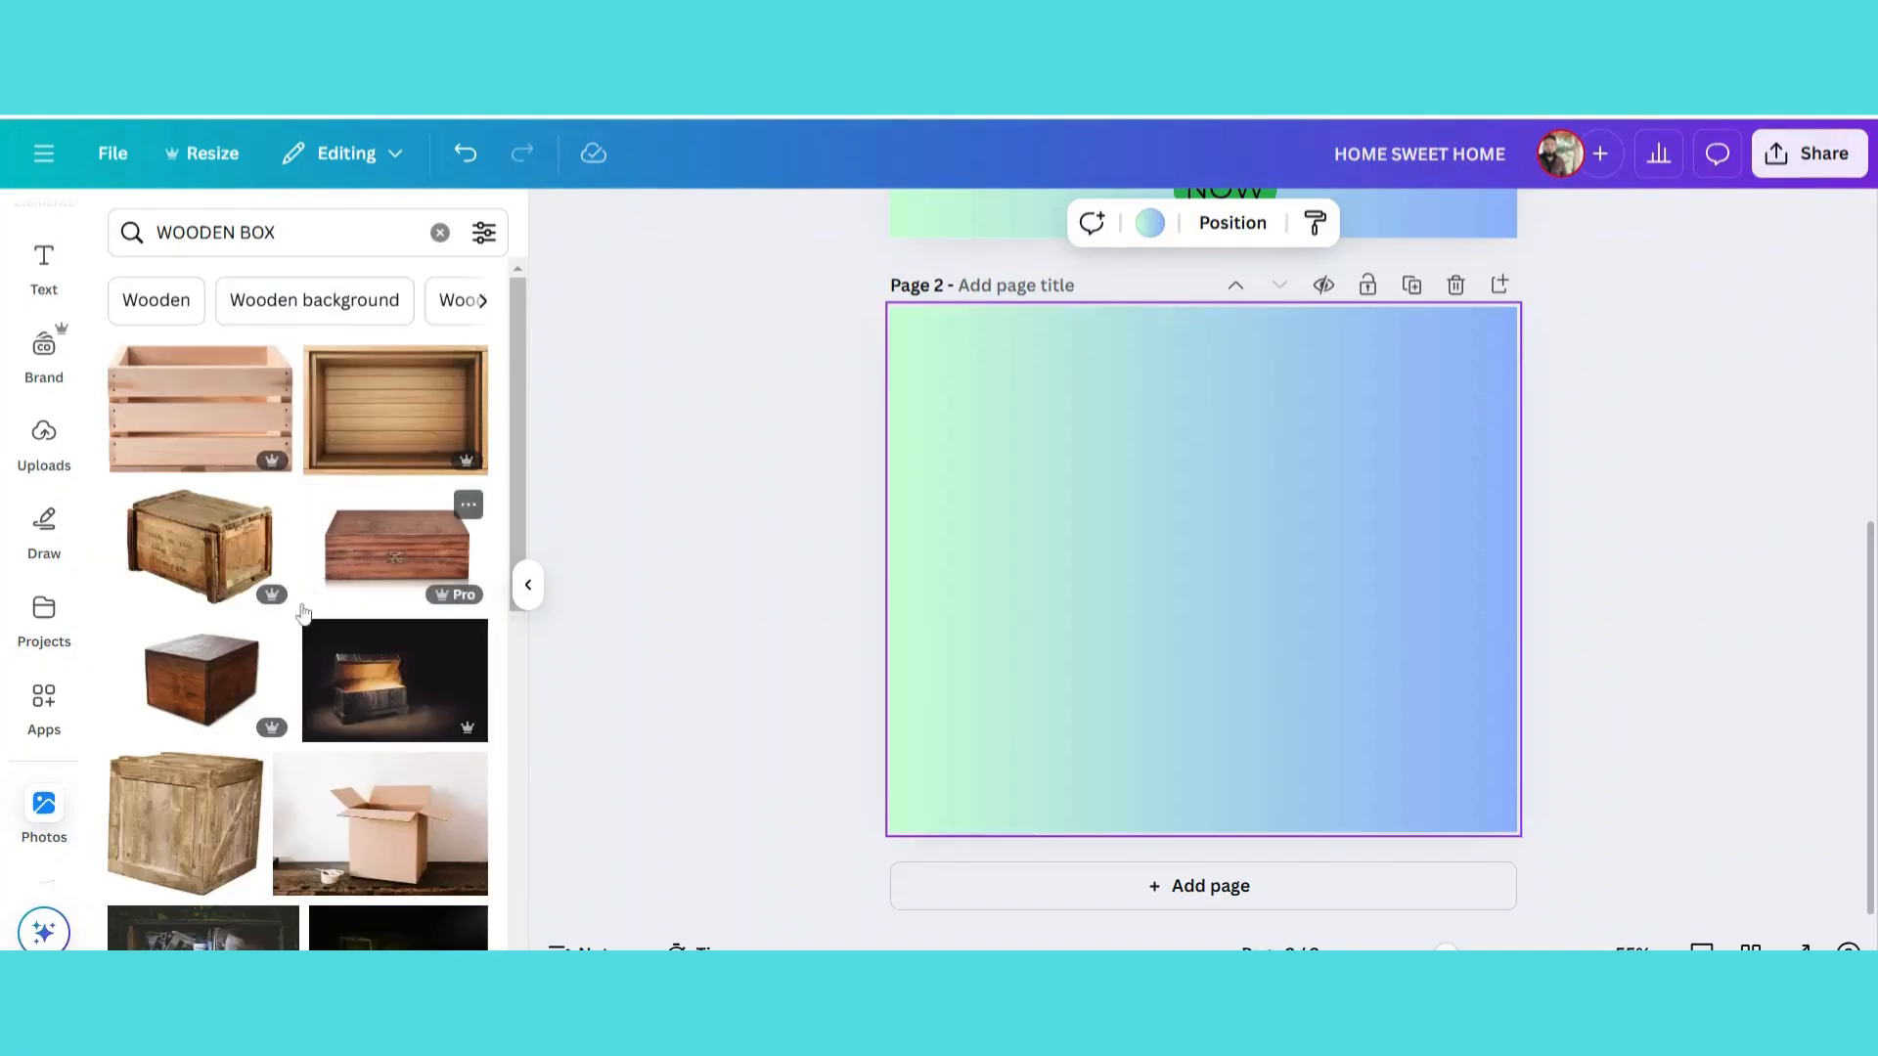
left_click(208, 694)
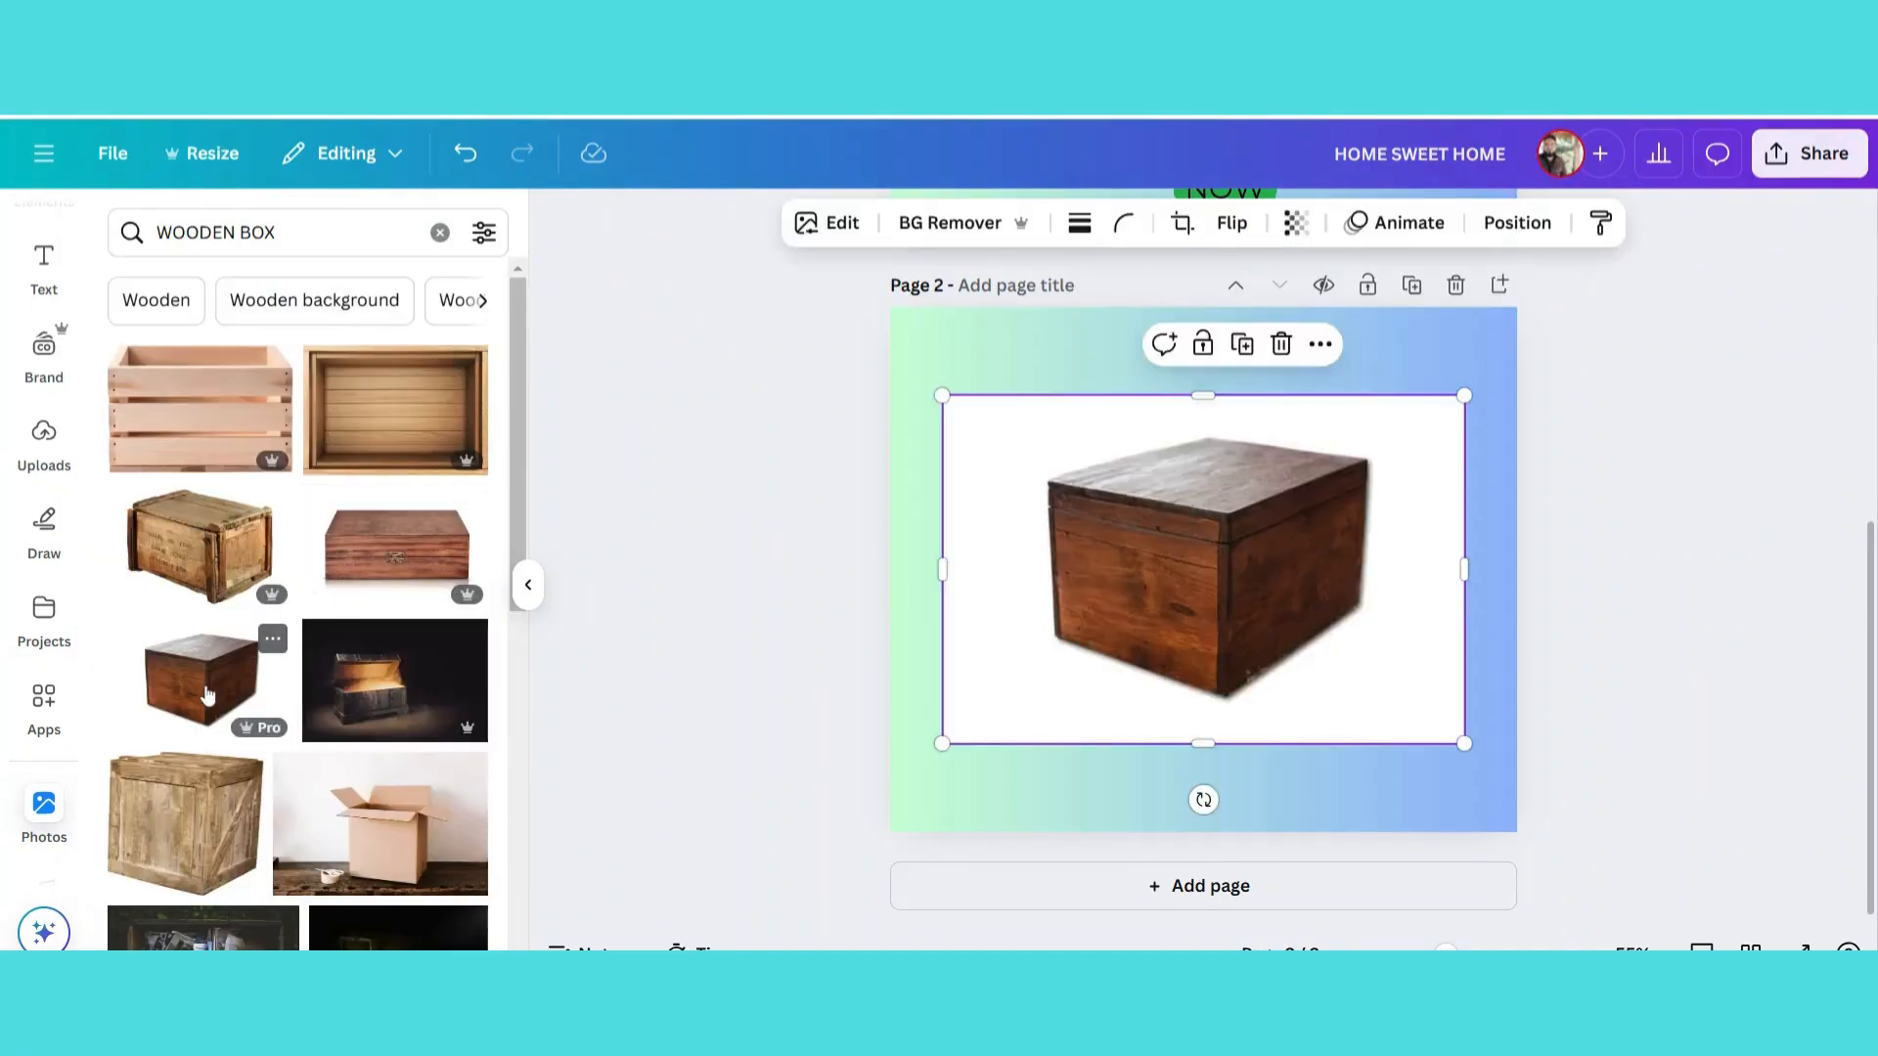
left_click(934, 222)
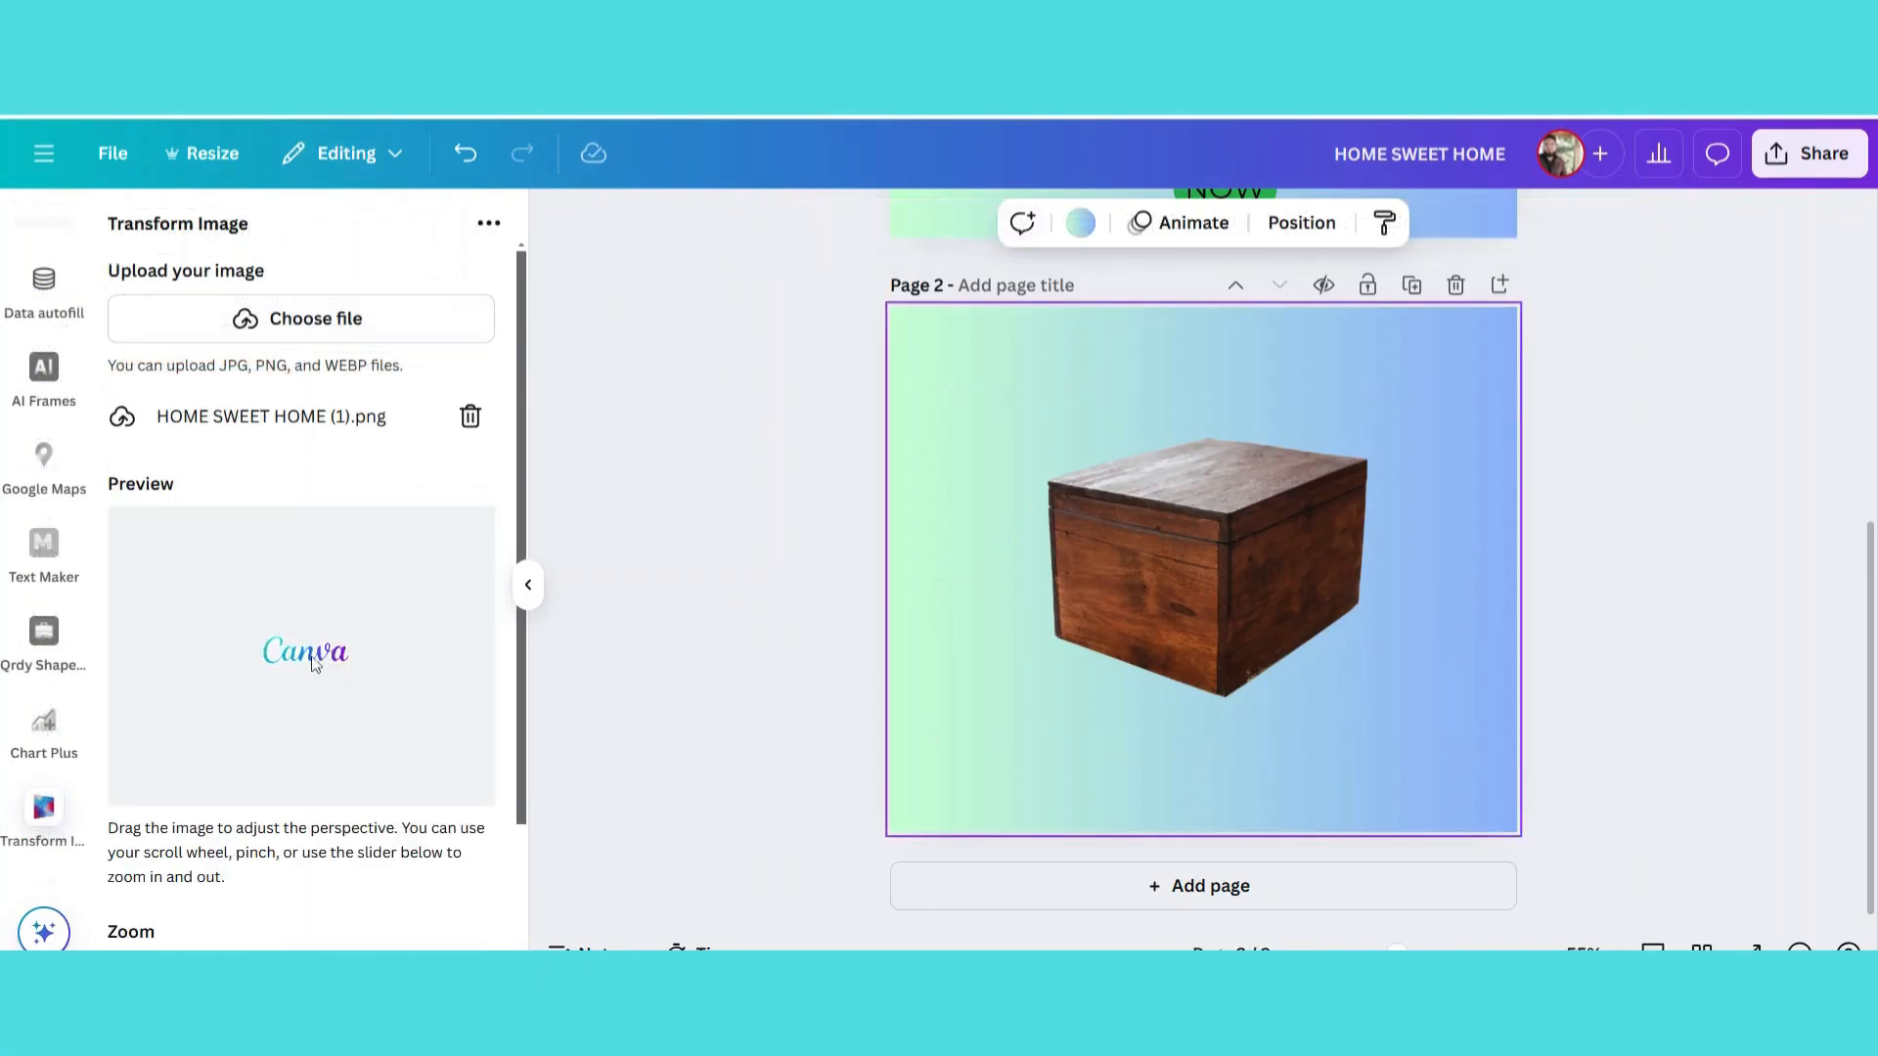
Angle the Canva logo in Transform Image with a zoom of 1.91 and add it to page 2.
left_click_drag(313, 663, 265, 653)
left_click_drag(523, 502, 527, 619)
left_click_drag(147, 827, 205, 828)
left_click_drag(347, 525, 338, 529)
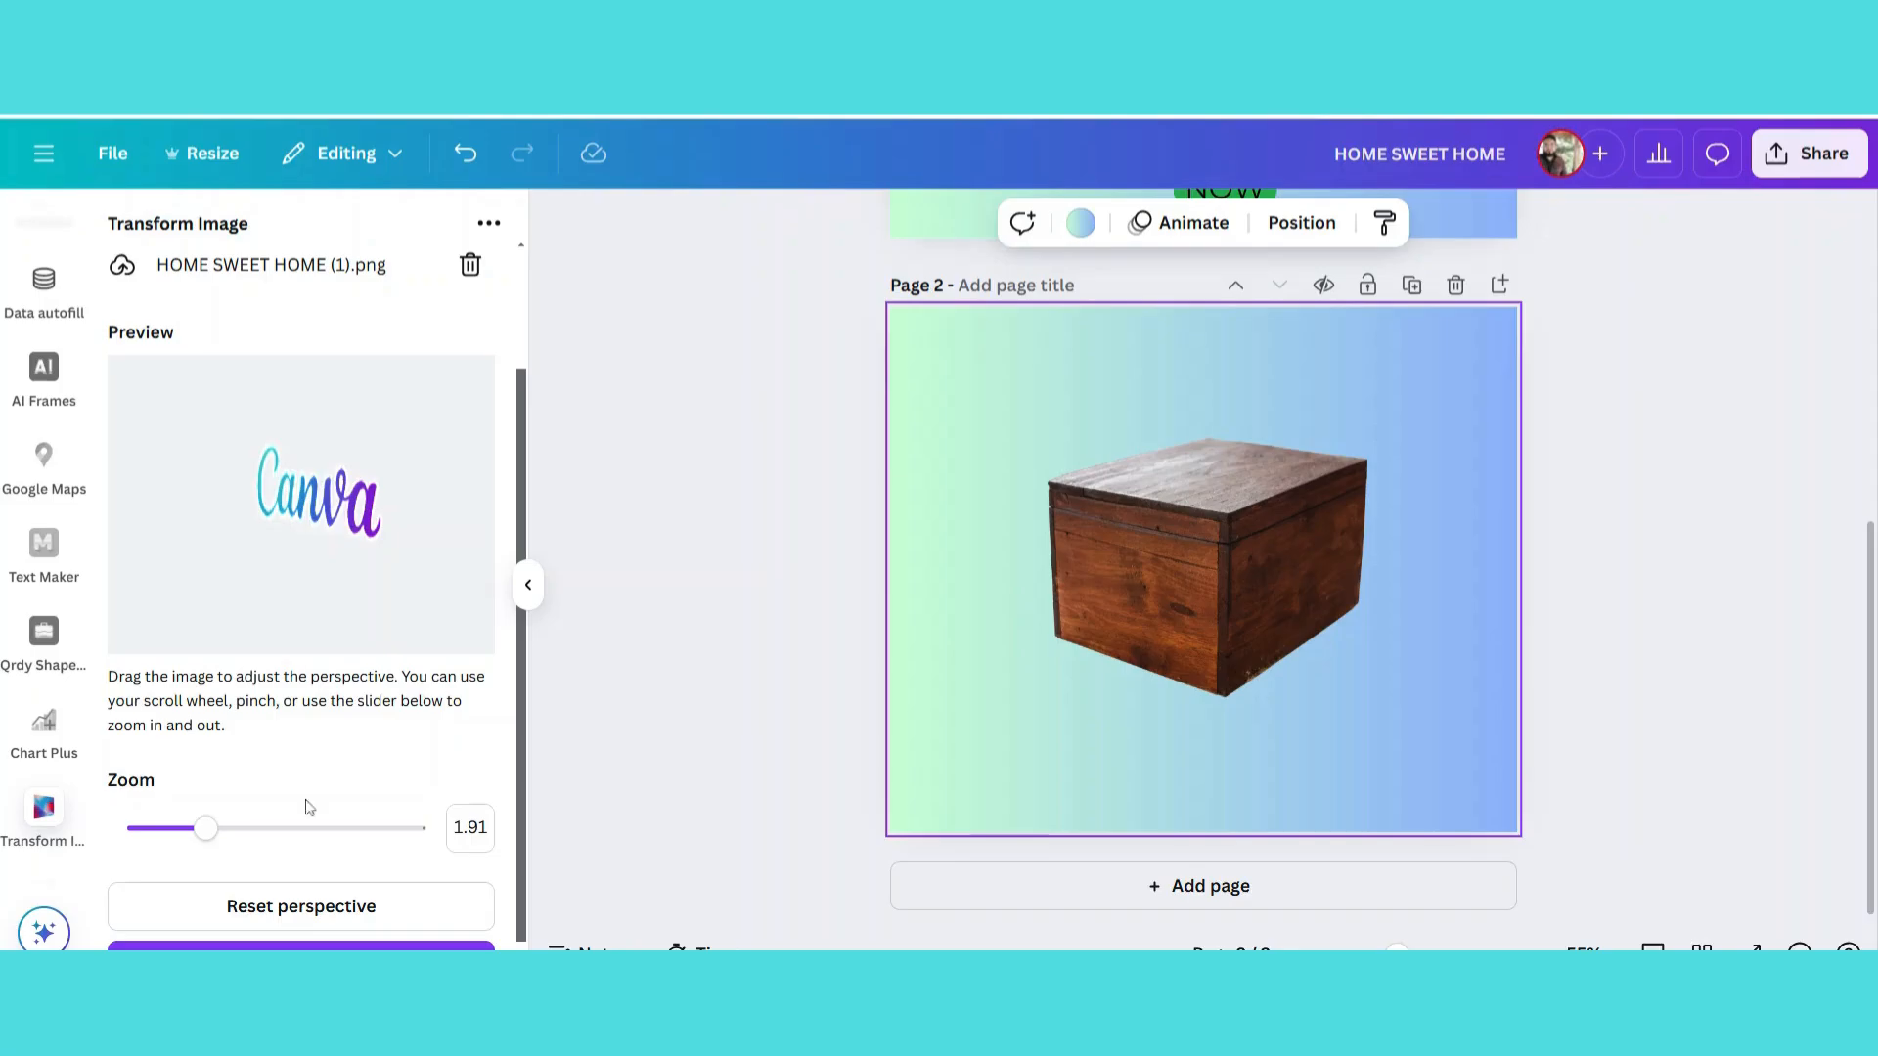
left_click(397, 952)
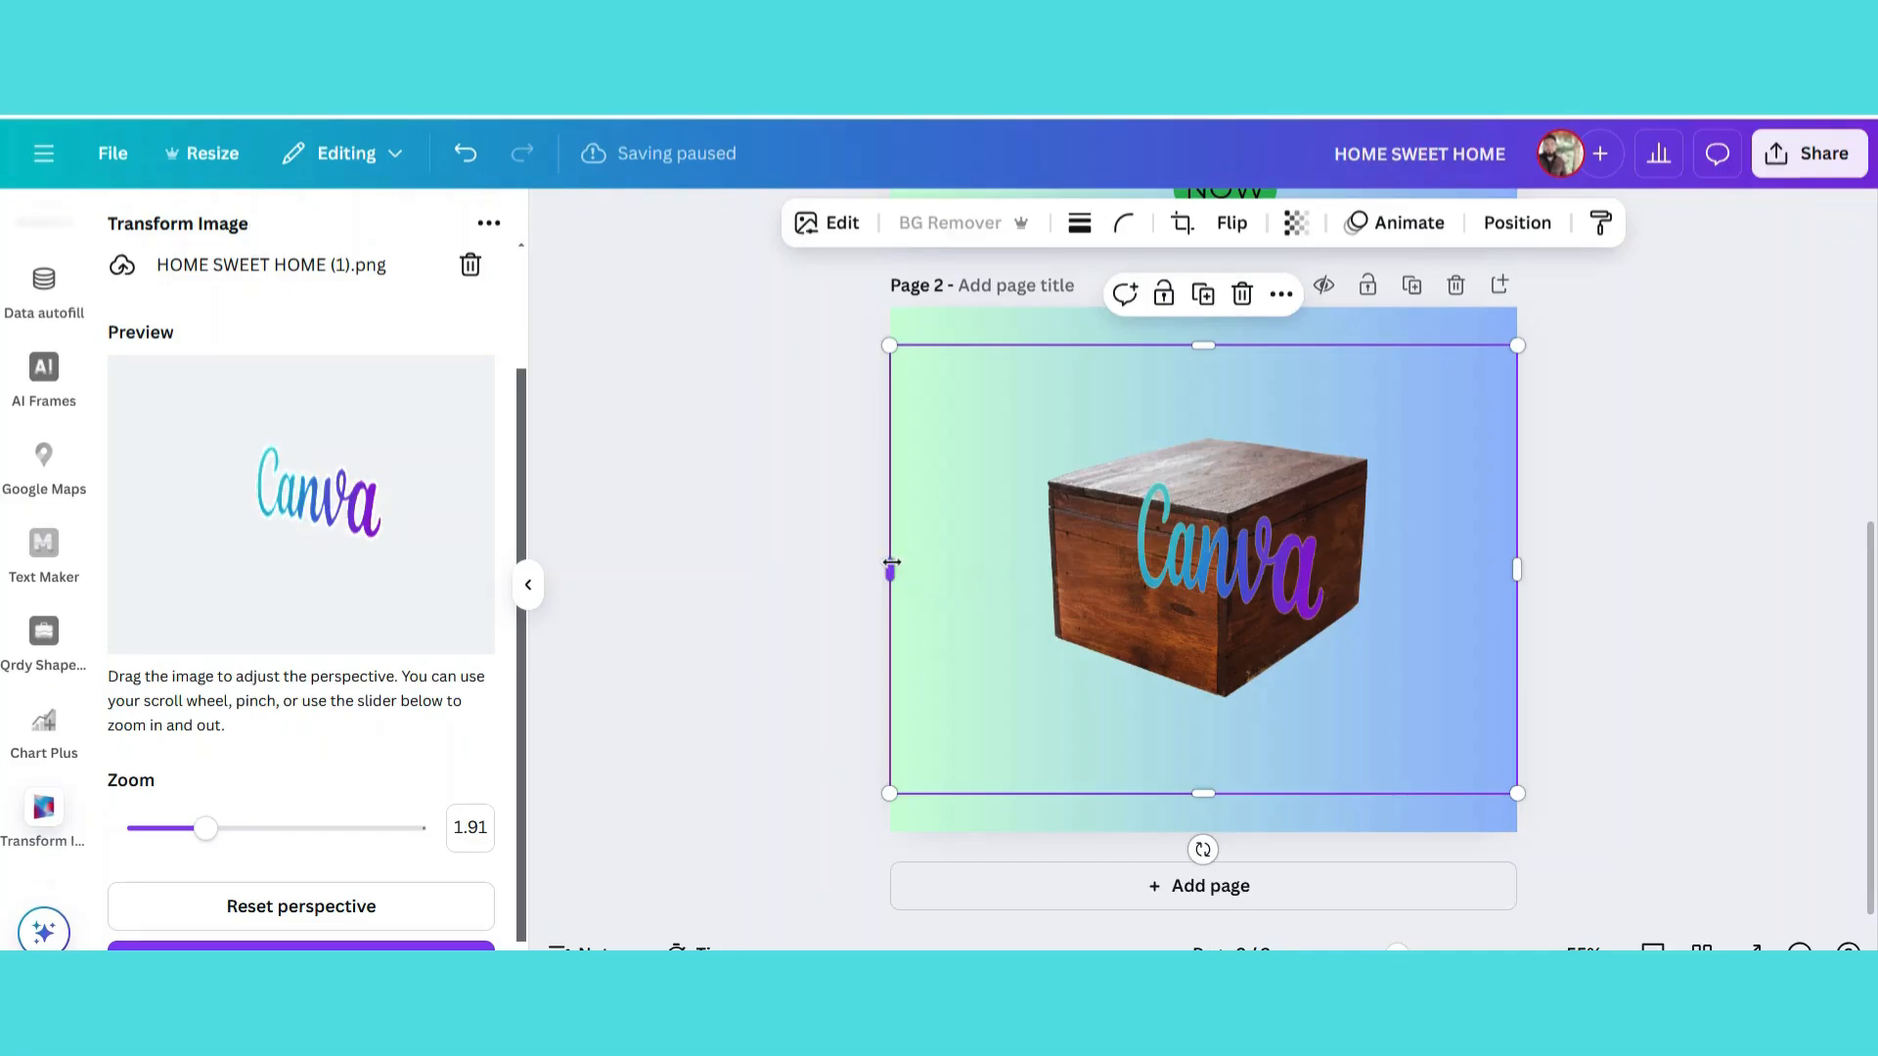
Crop the blank margins on all four sides of the Canva logo image.
left_click_drag(891, 564, 1111, 579)
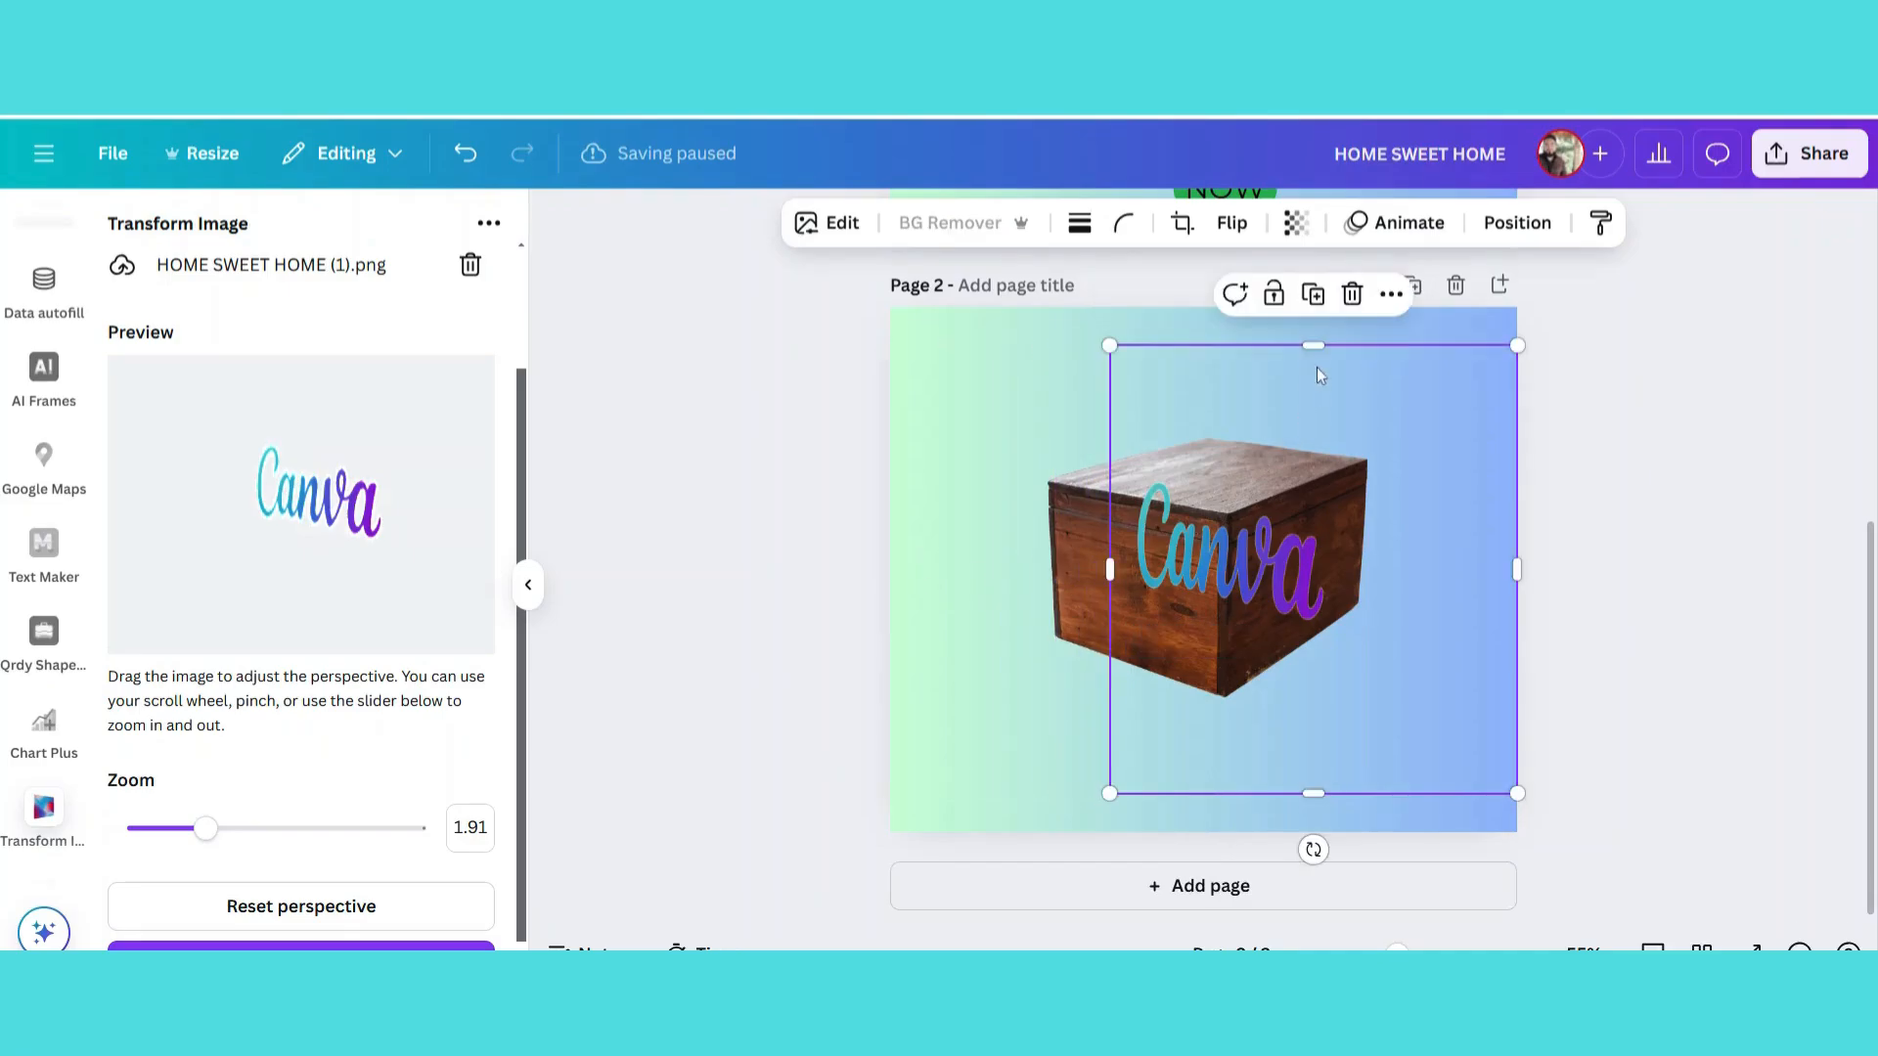
left_click_drag(1320, 346, 1316, 468)
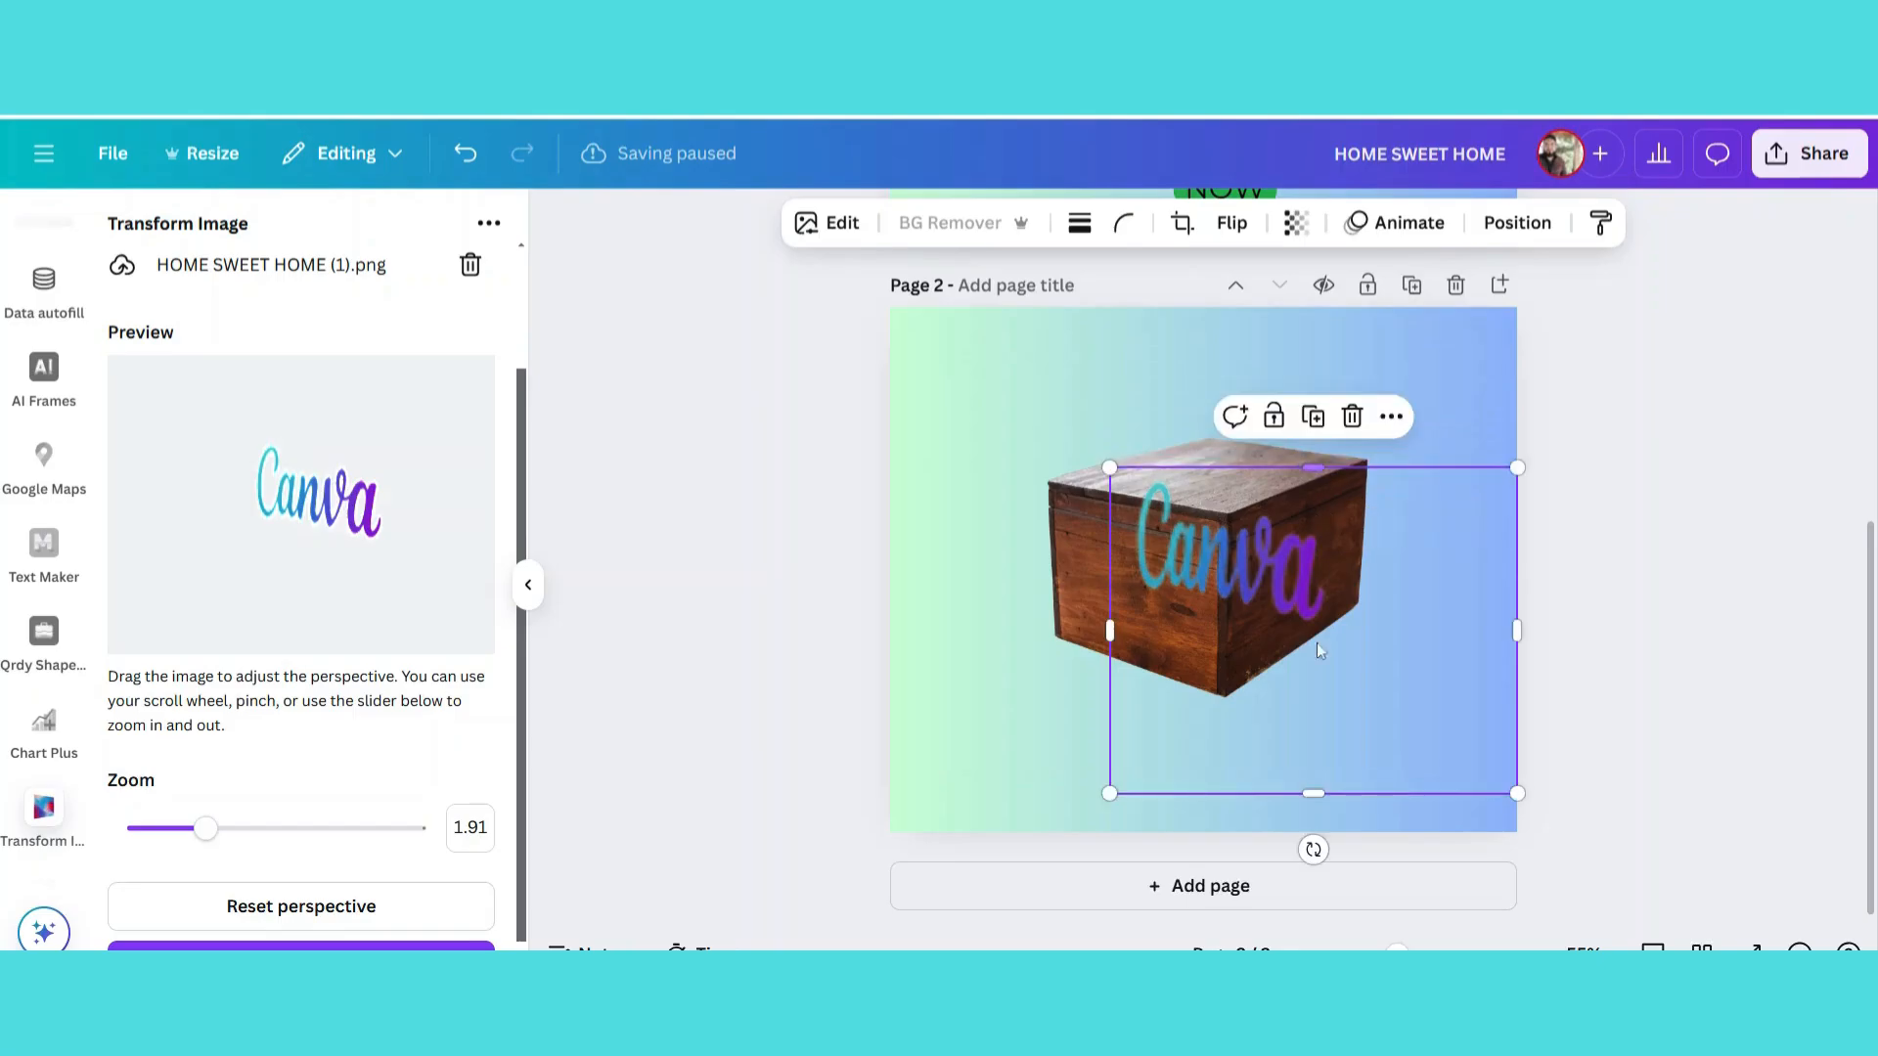
left_click_drag(1313, 793, 1314, 634)
left_click_drag(1523, 555, 1354, 554)
Shrink the Canva logo to fit the front-left face of the wooden box and rotate it slightly clockwise.
left_click_drag(1260, 622, 1174, 623)
left_click_drag(1275, 654, 1160, 606)
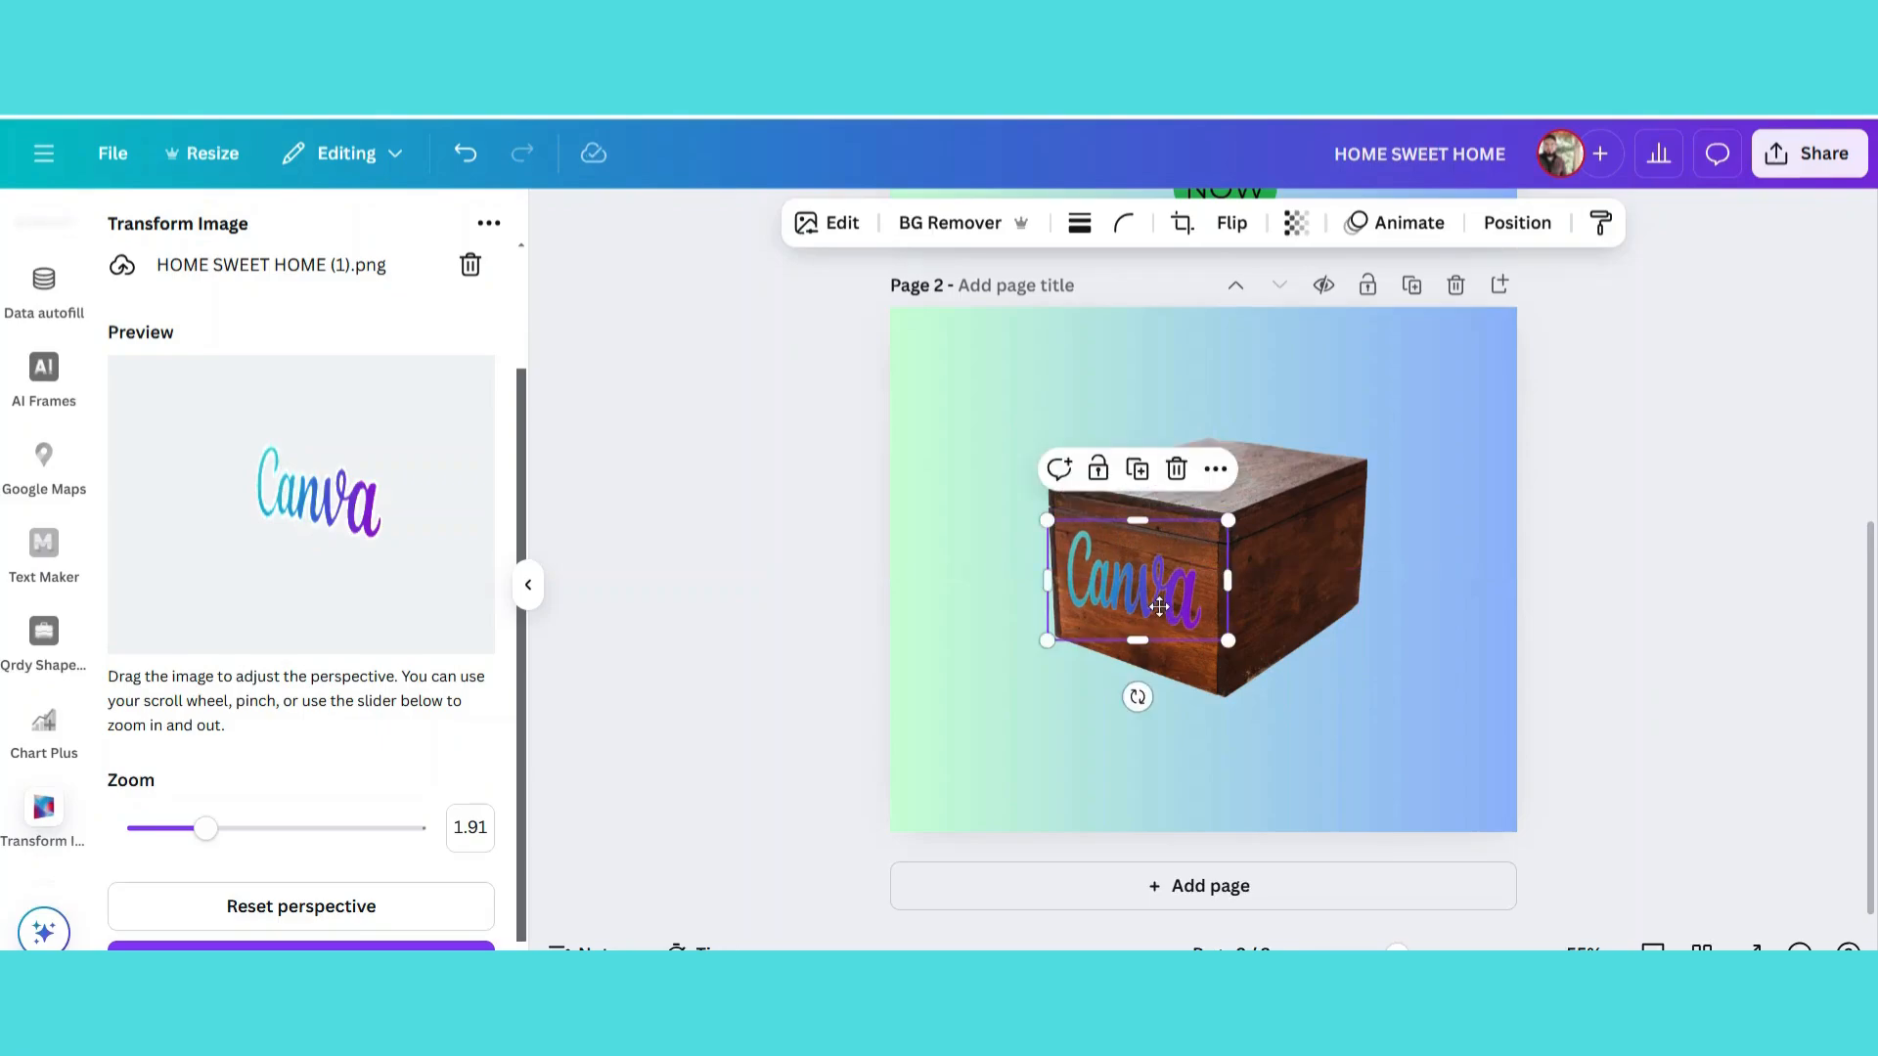
left_click_drag(1137, 696, 1130, 693)
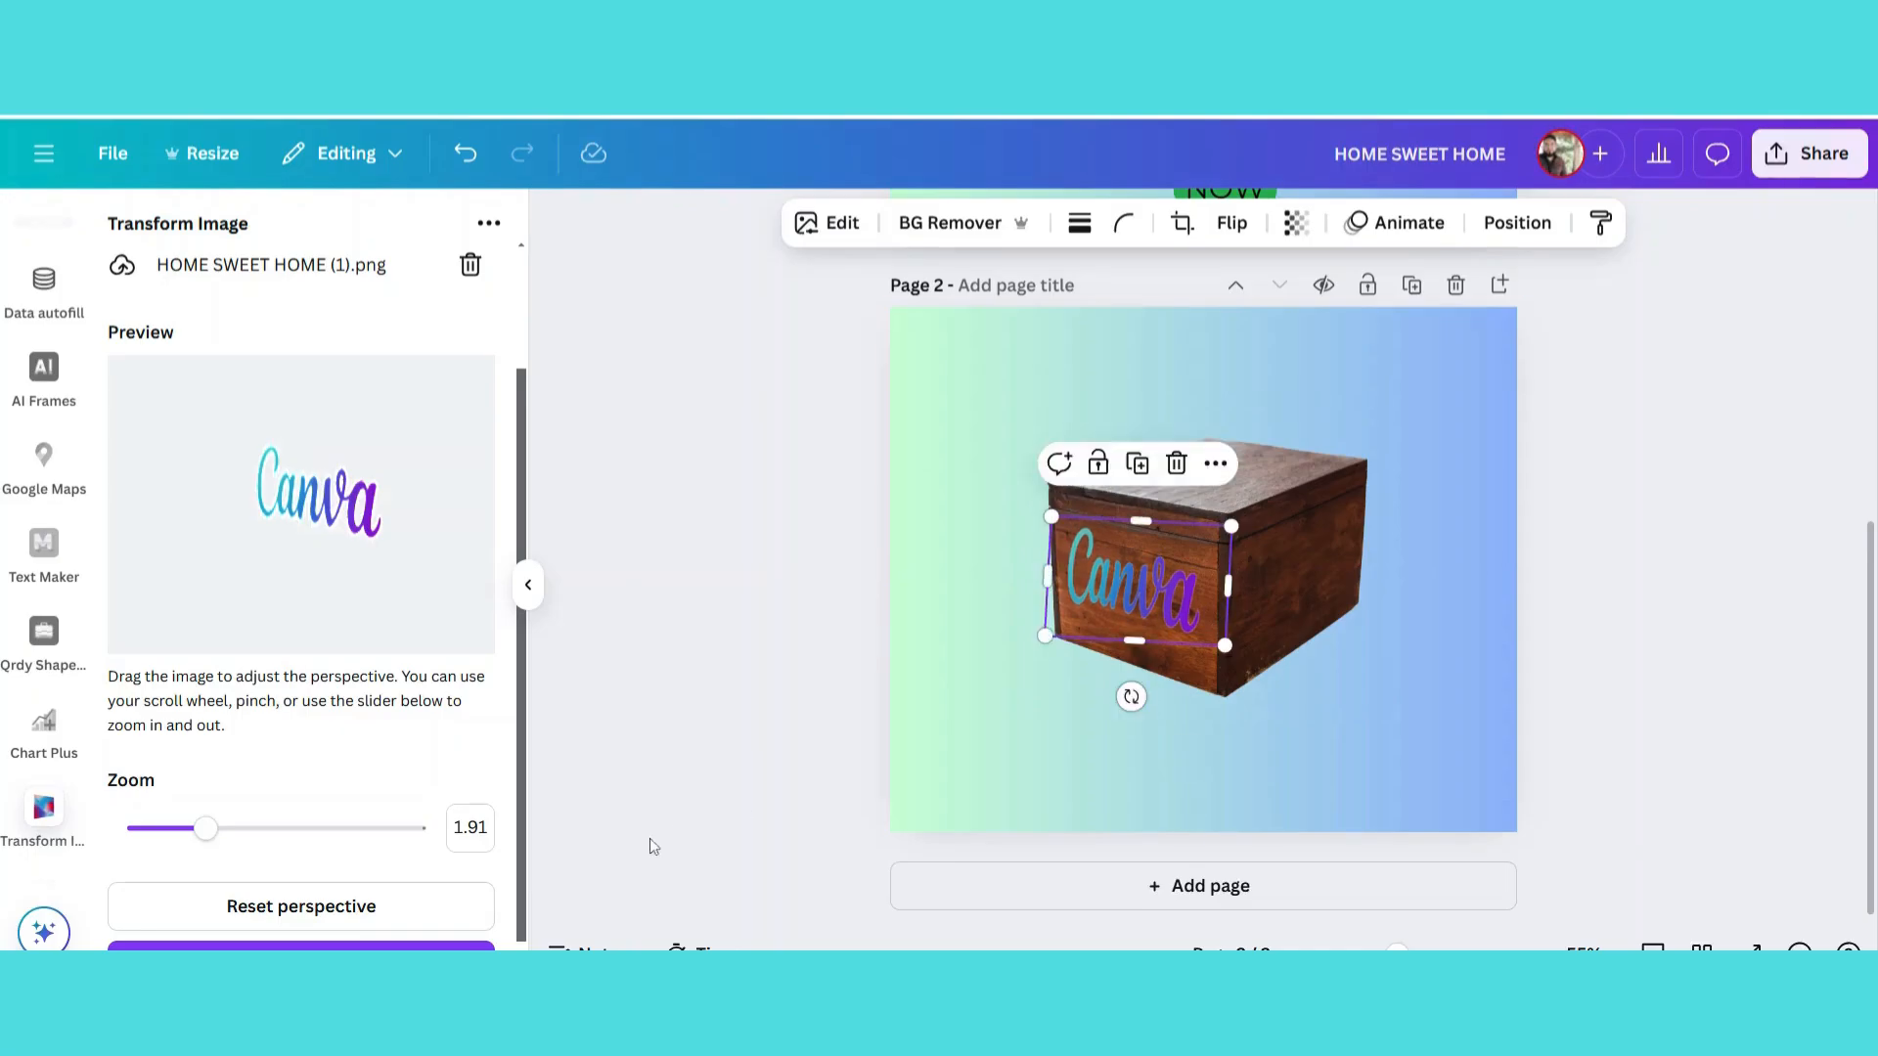
left_click(798, 591)
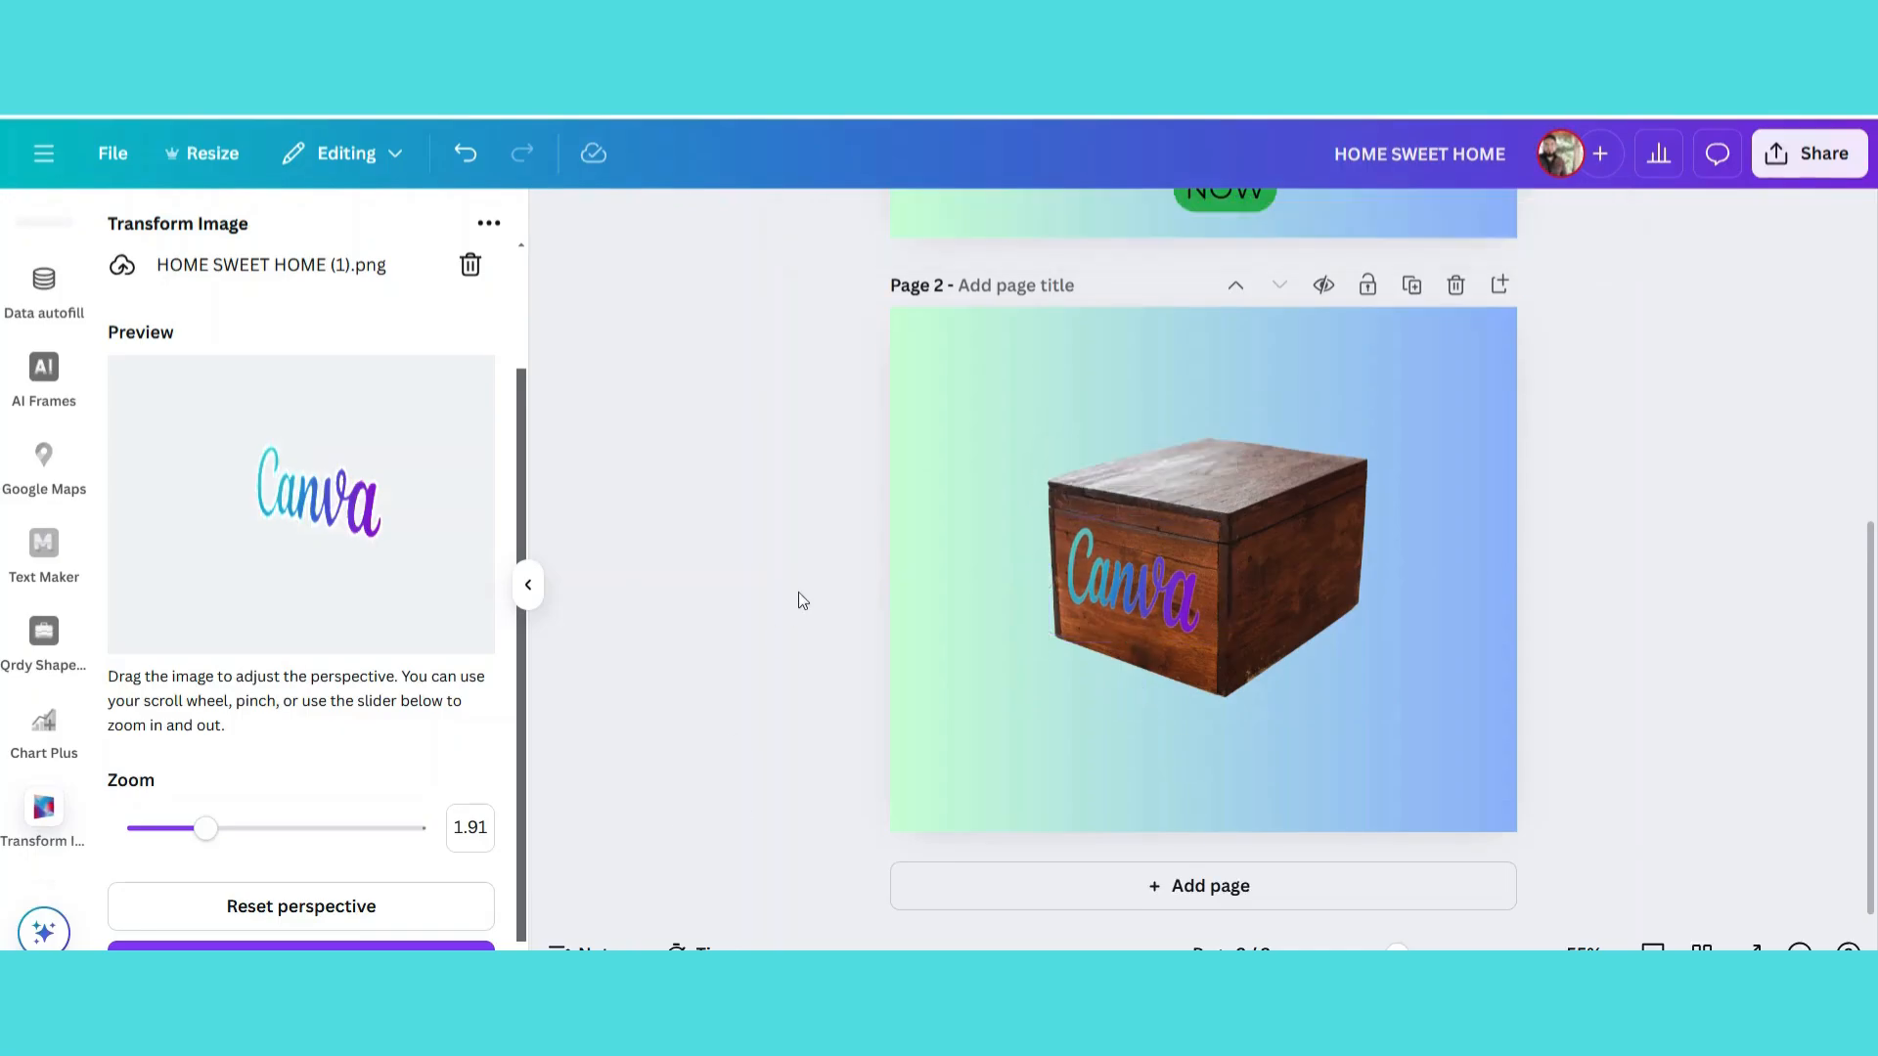
Adjust the Canva logo image to temperature 50, tint 100, brightness -22 and contrast 64.
left_click(1152, 594)
left_click(831, 223)
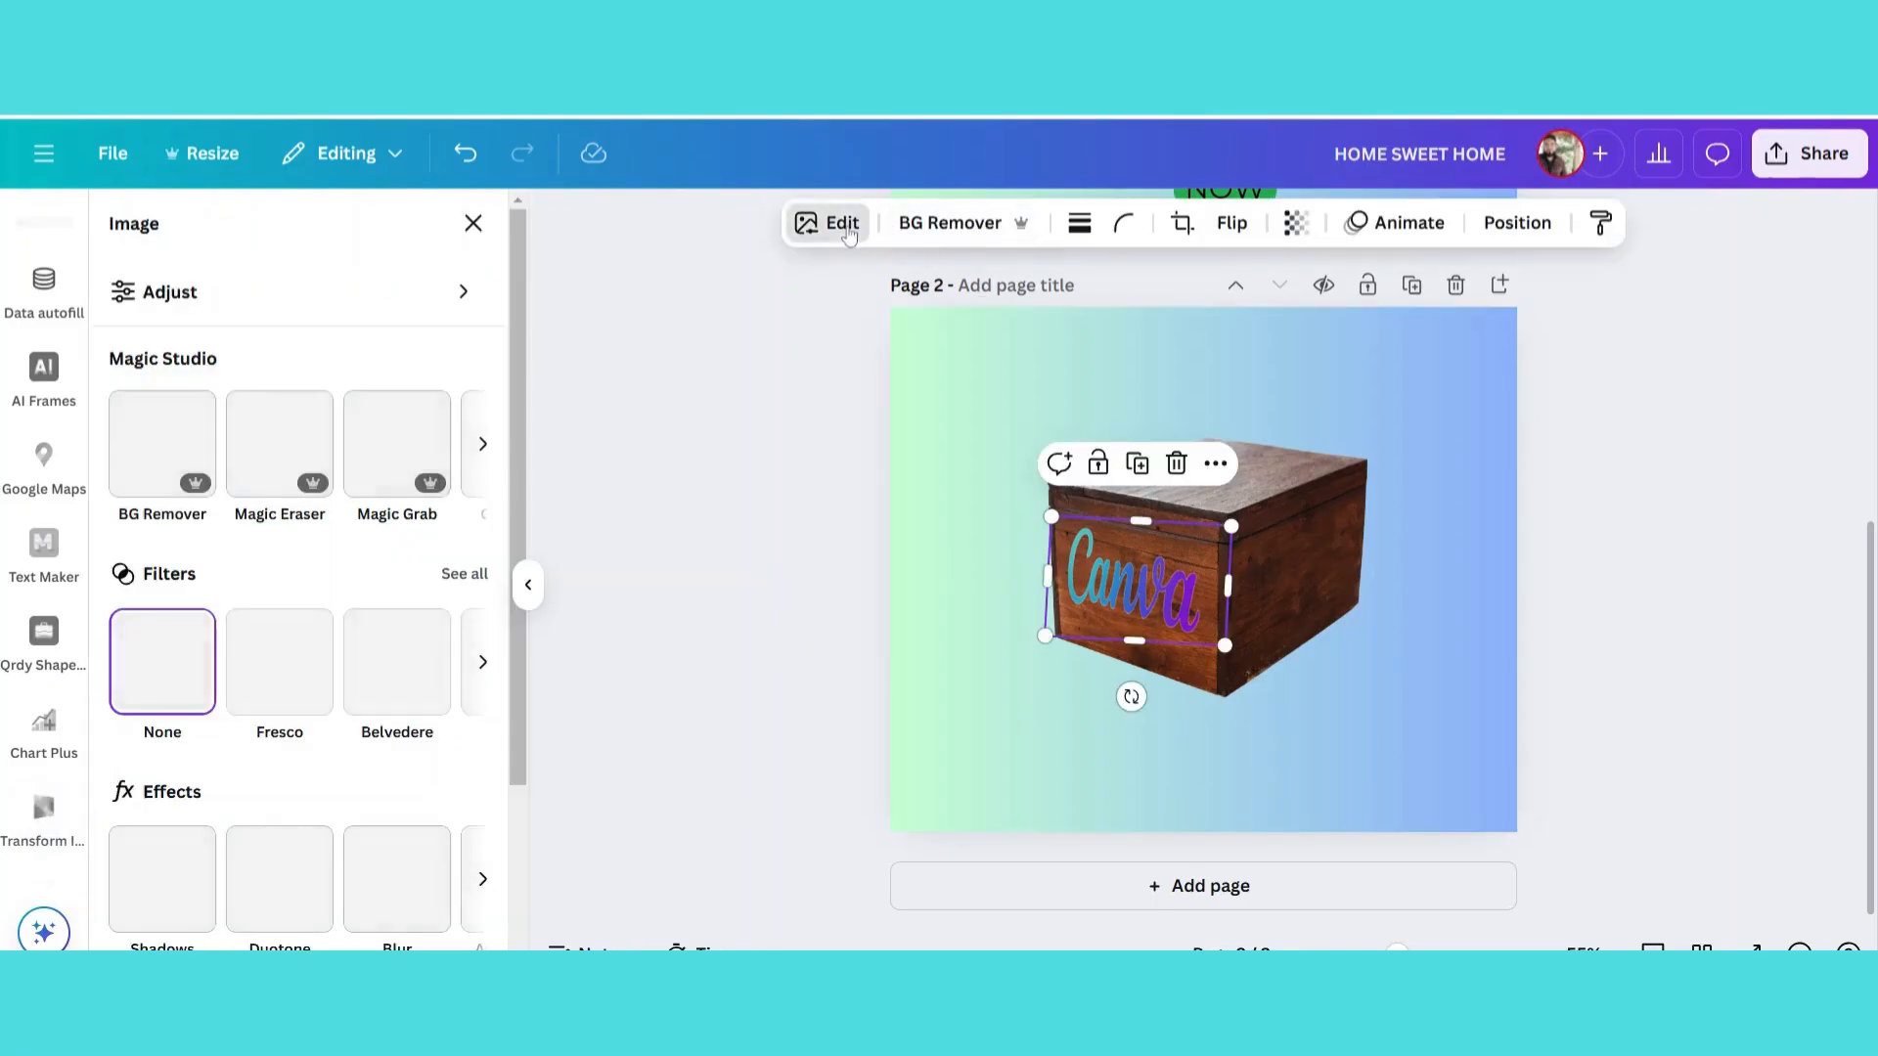
left_click(436, 292)
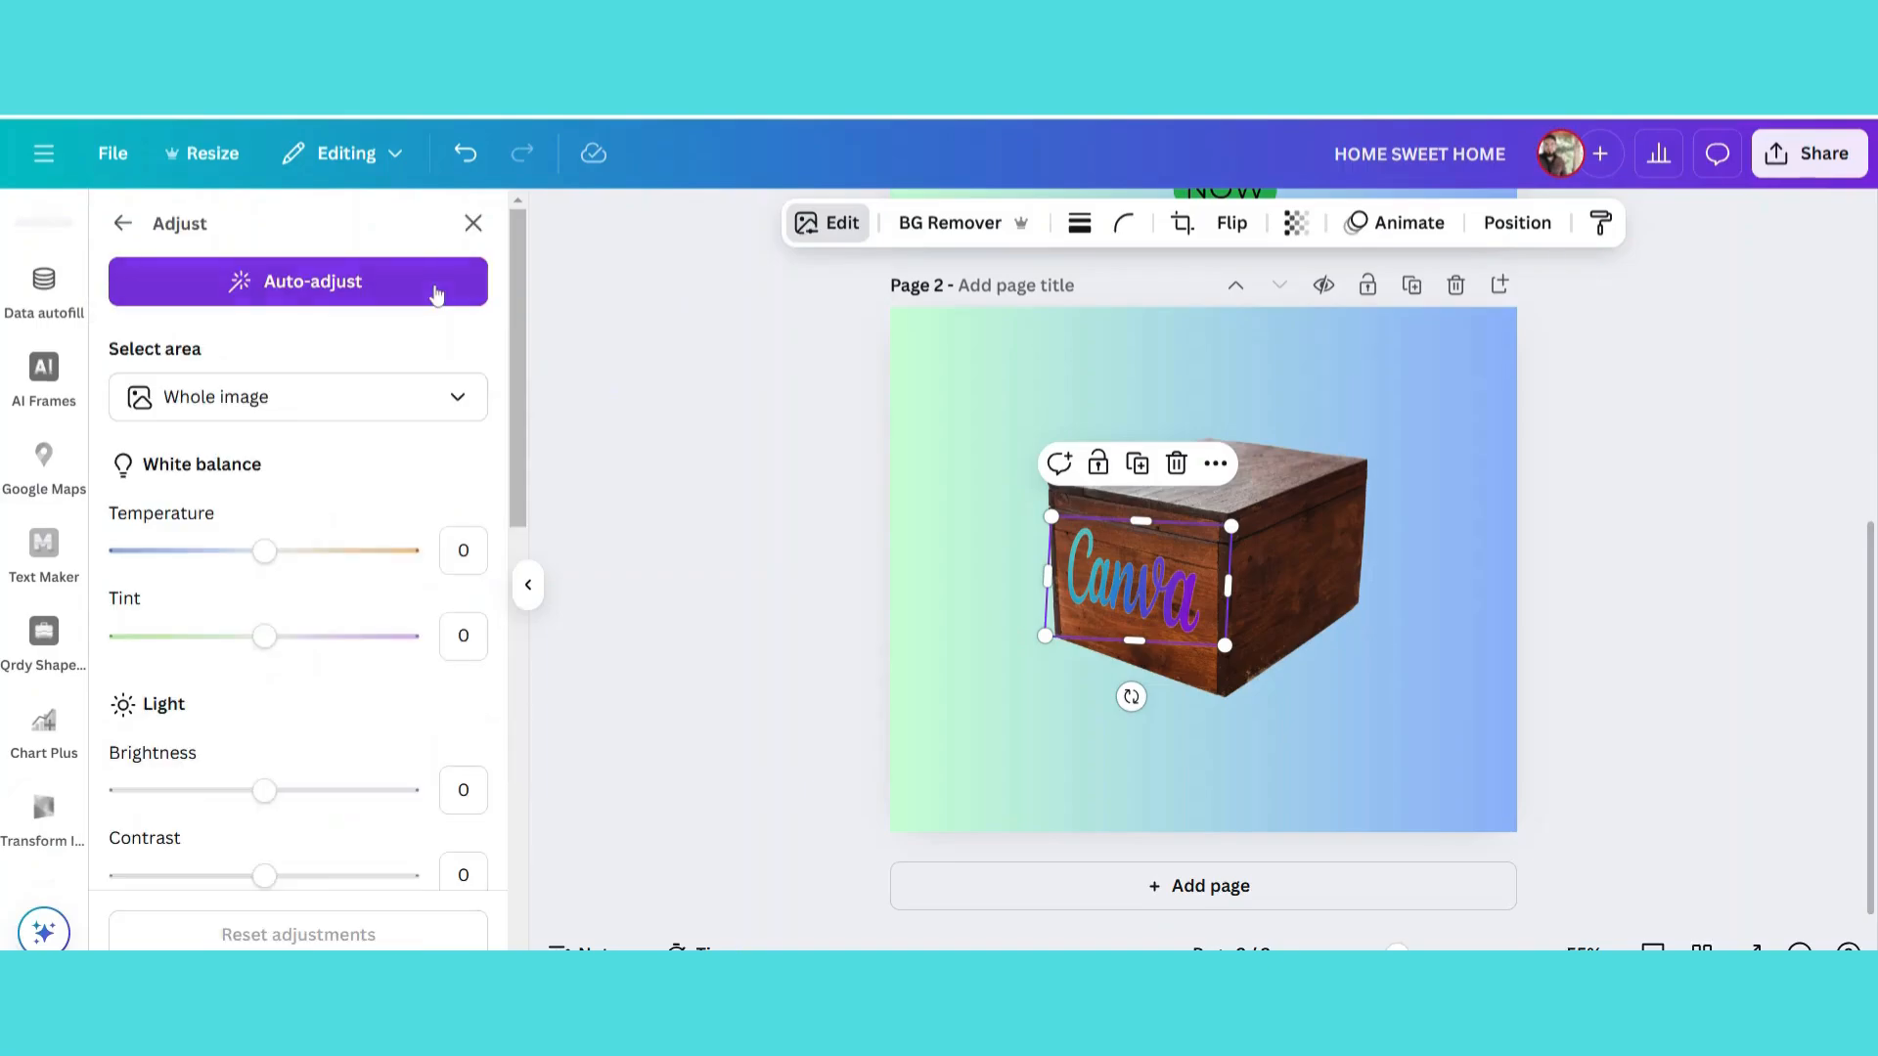
left_click_drag(271, 566, 339, 559)
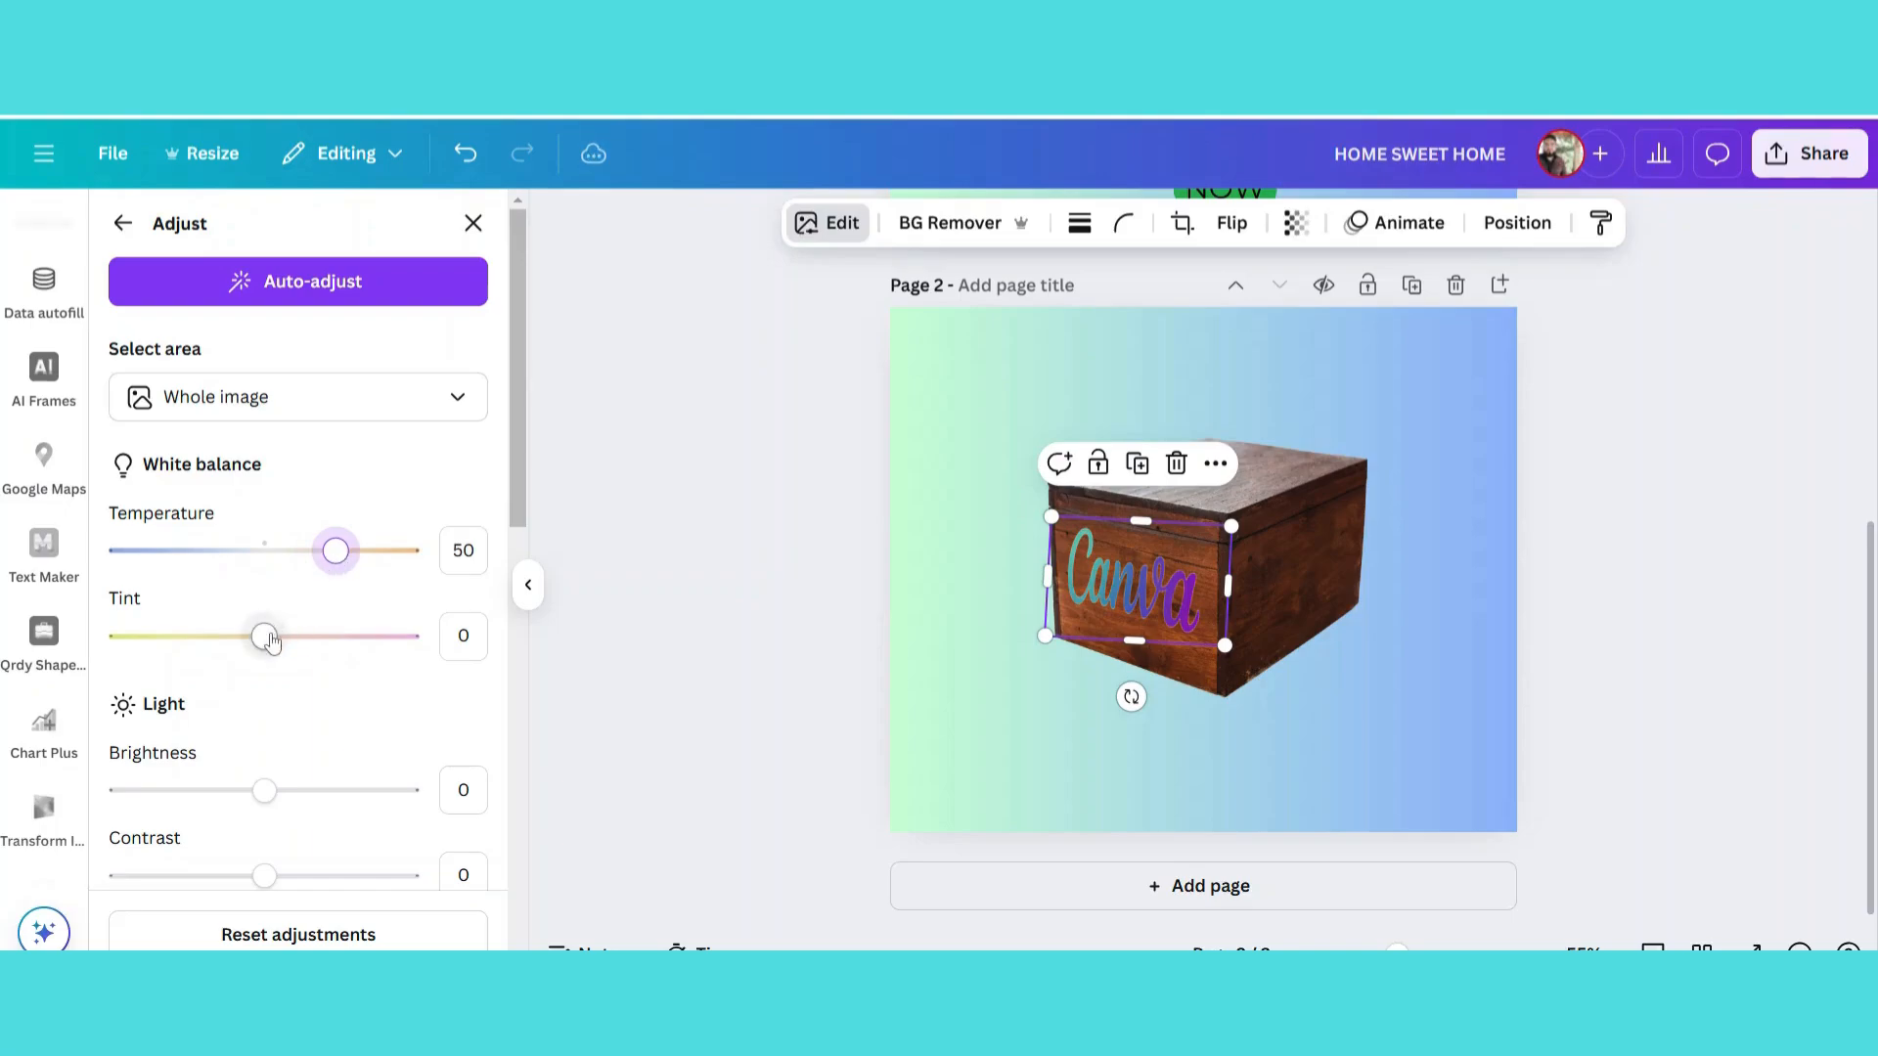
left_click_drag(264, 637, 415, 643)
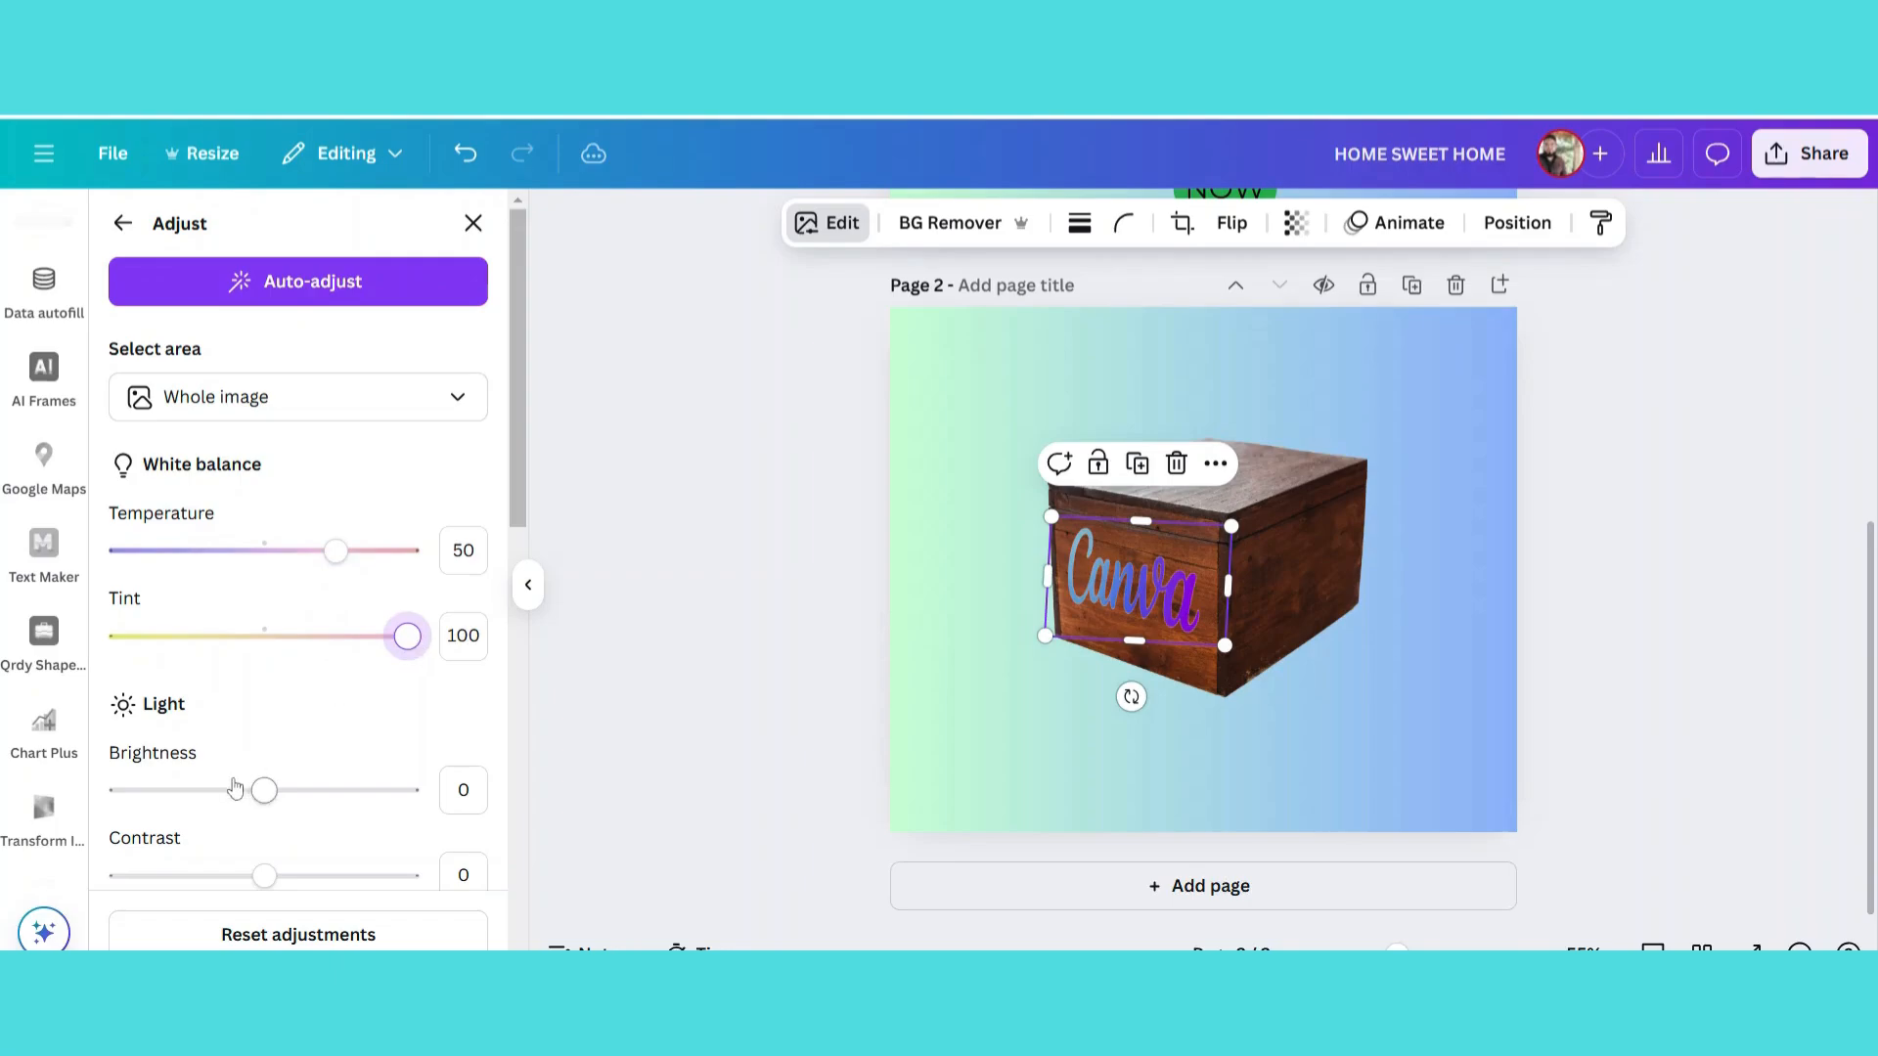
mouse_move(262, 790)
left_mouse_down()
mouse_move(208, 796)
mouse_move(256, 797)
mouse_move(235, 796)
left_mouse_up()
left_click_drag(266, 874, 360, 876)
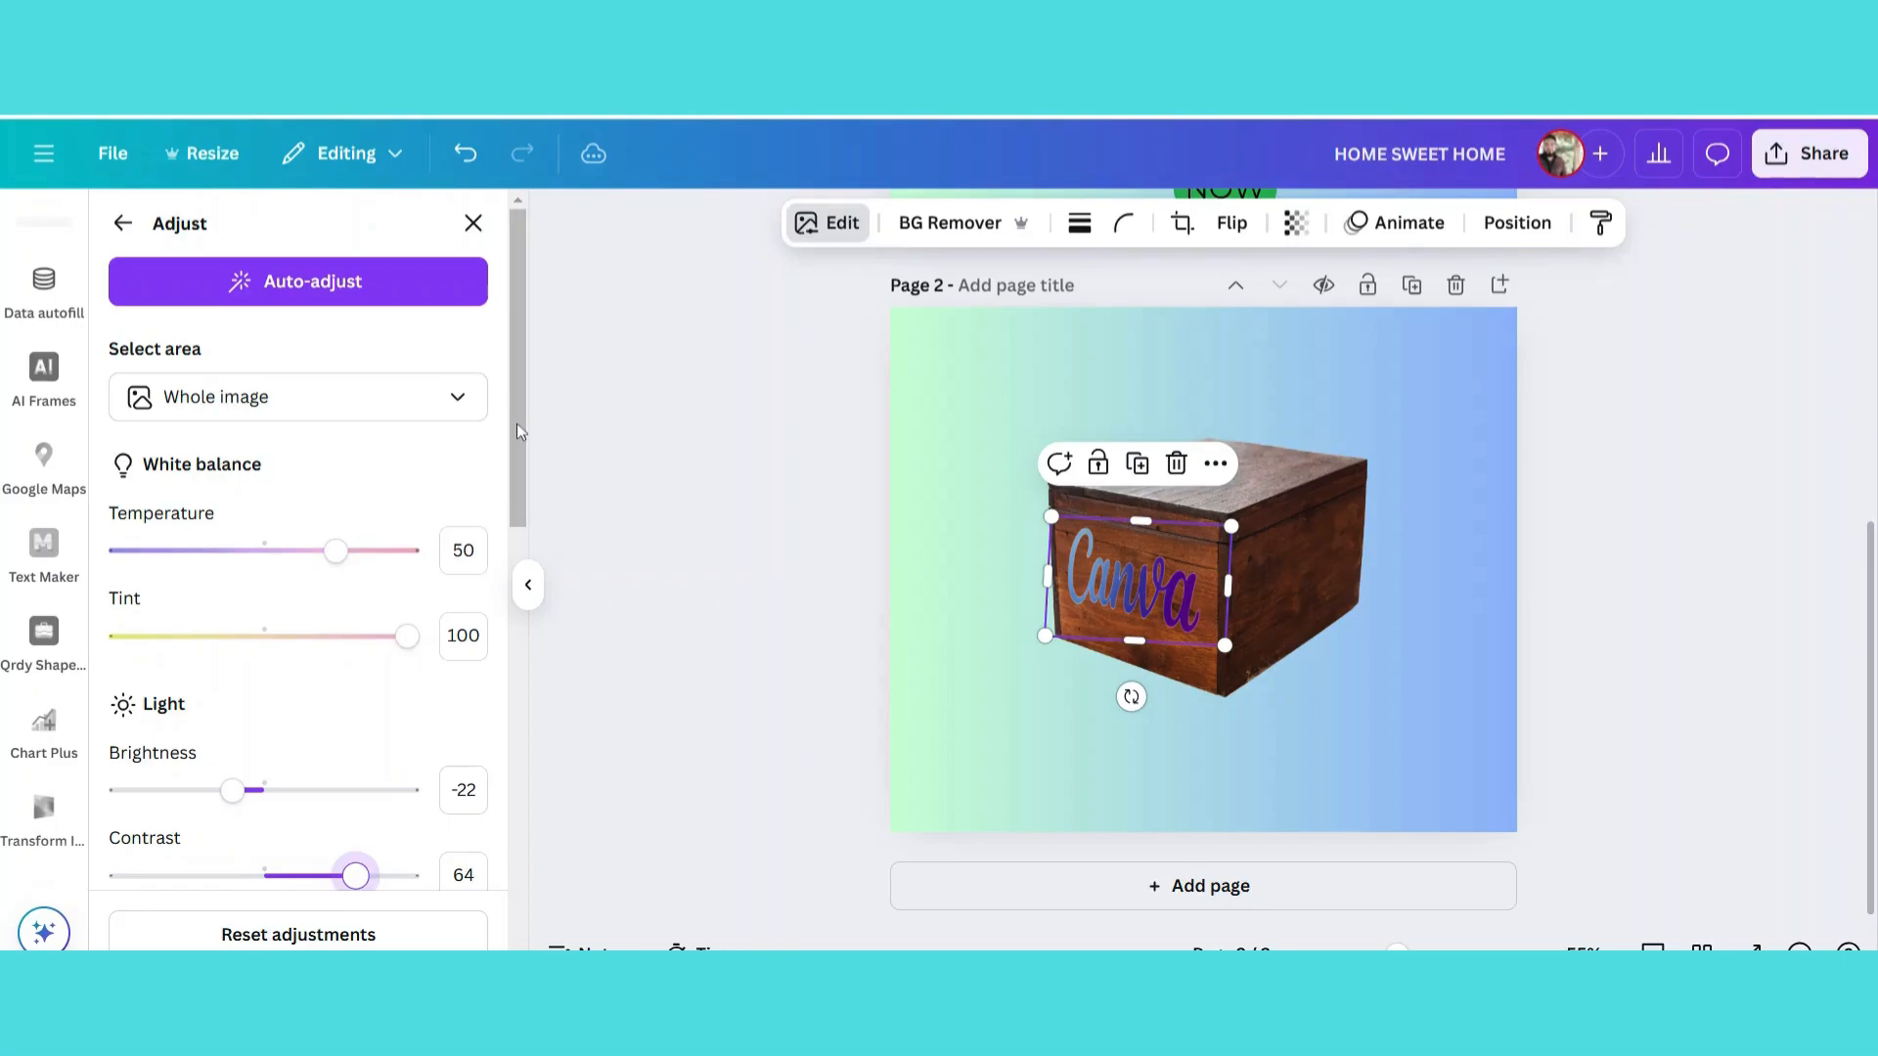
Set the Canva logo's highlights to -100, whites to -7, blacks to 28 and vibrance to 40.
scroll(518, 430, "down", 5)
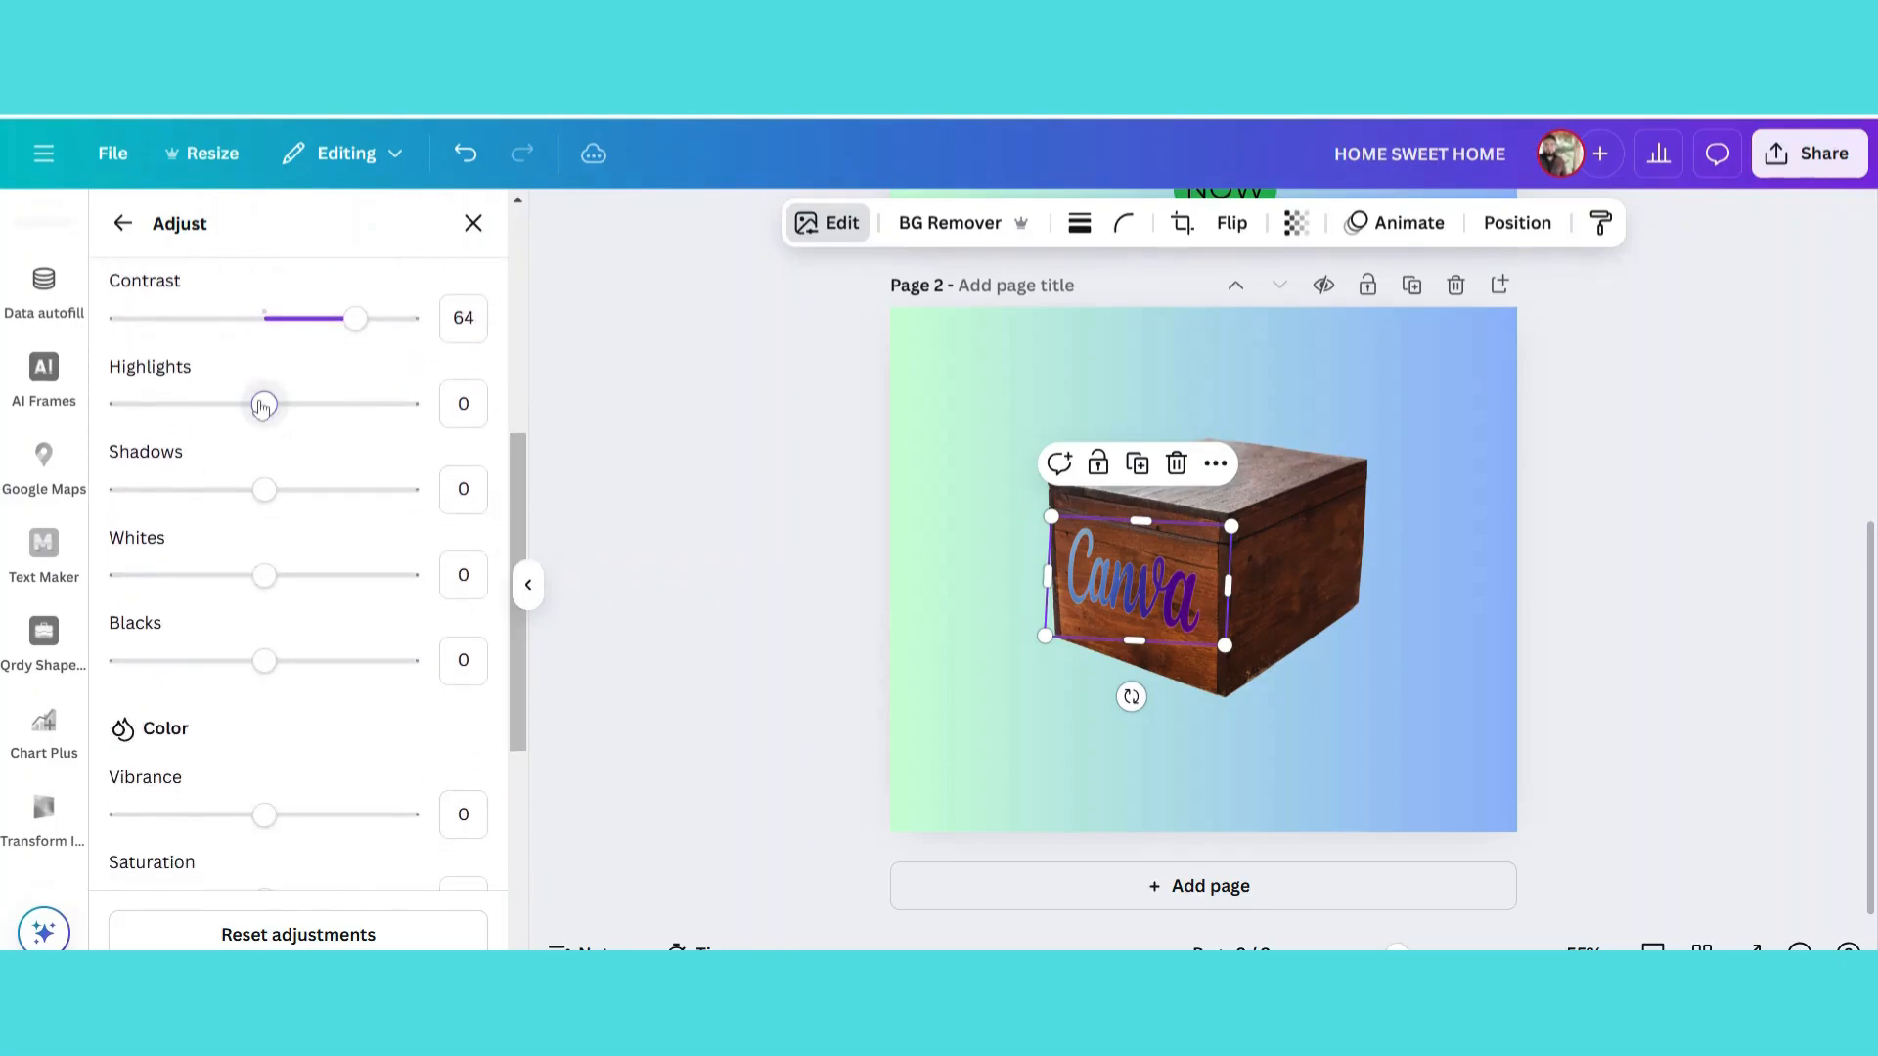
left_click_drag(262, 407, 101, 434)
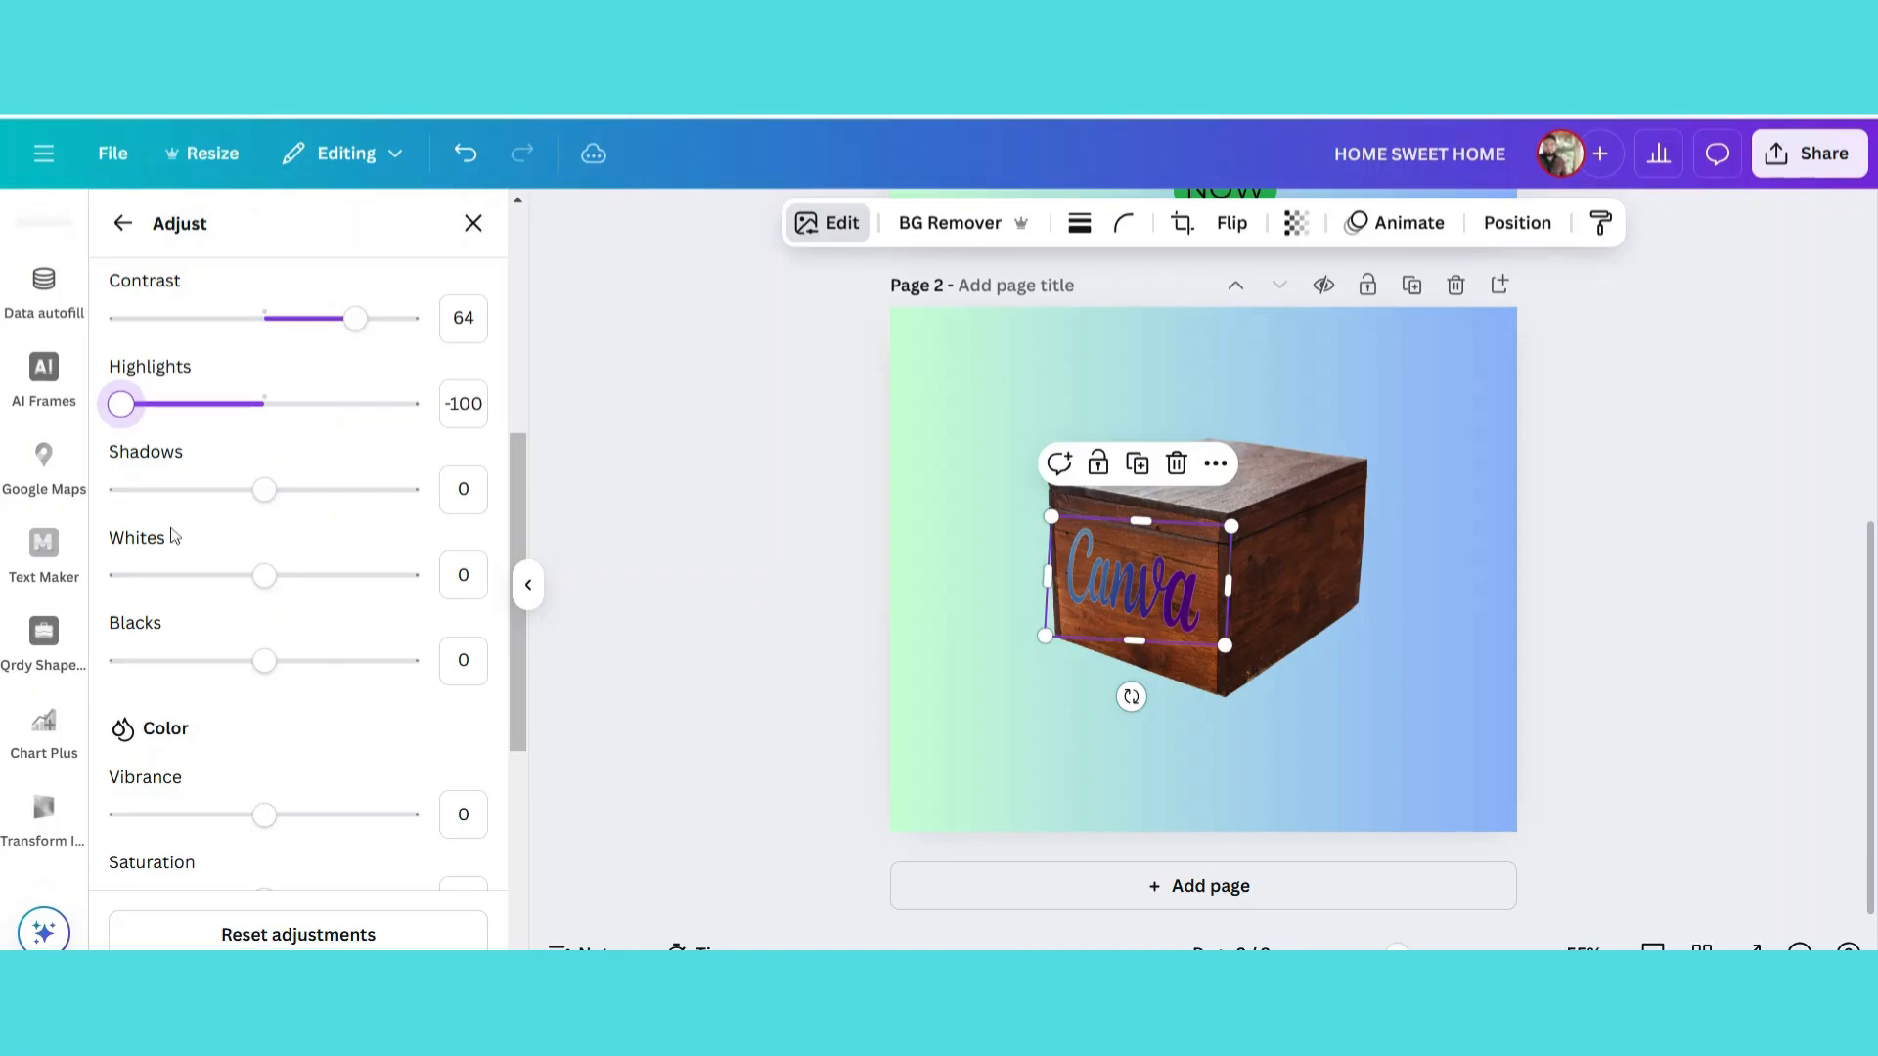
left_click_drag(264, 575, 306, 669)
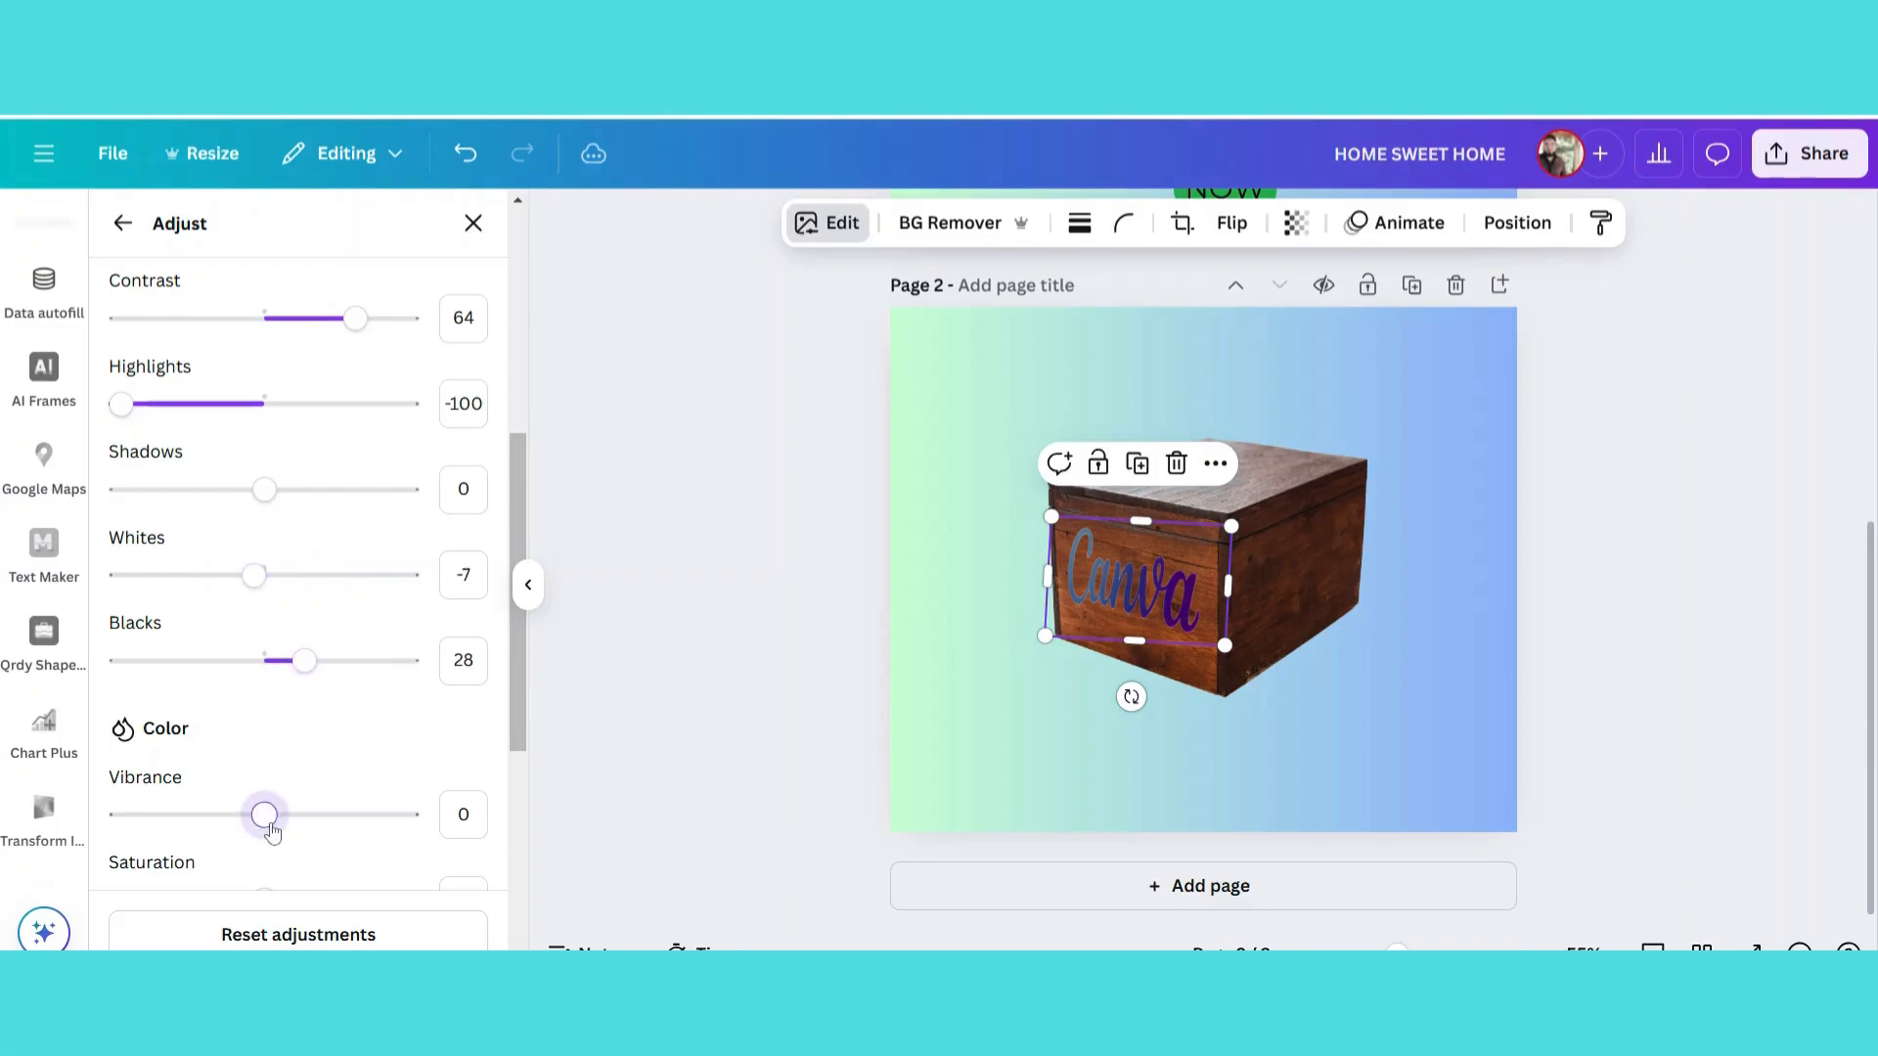
left_click_drag(264, 816, 323, 826)
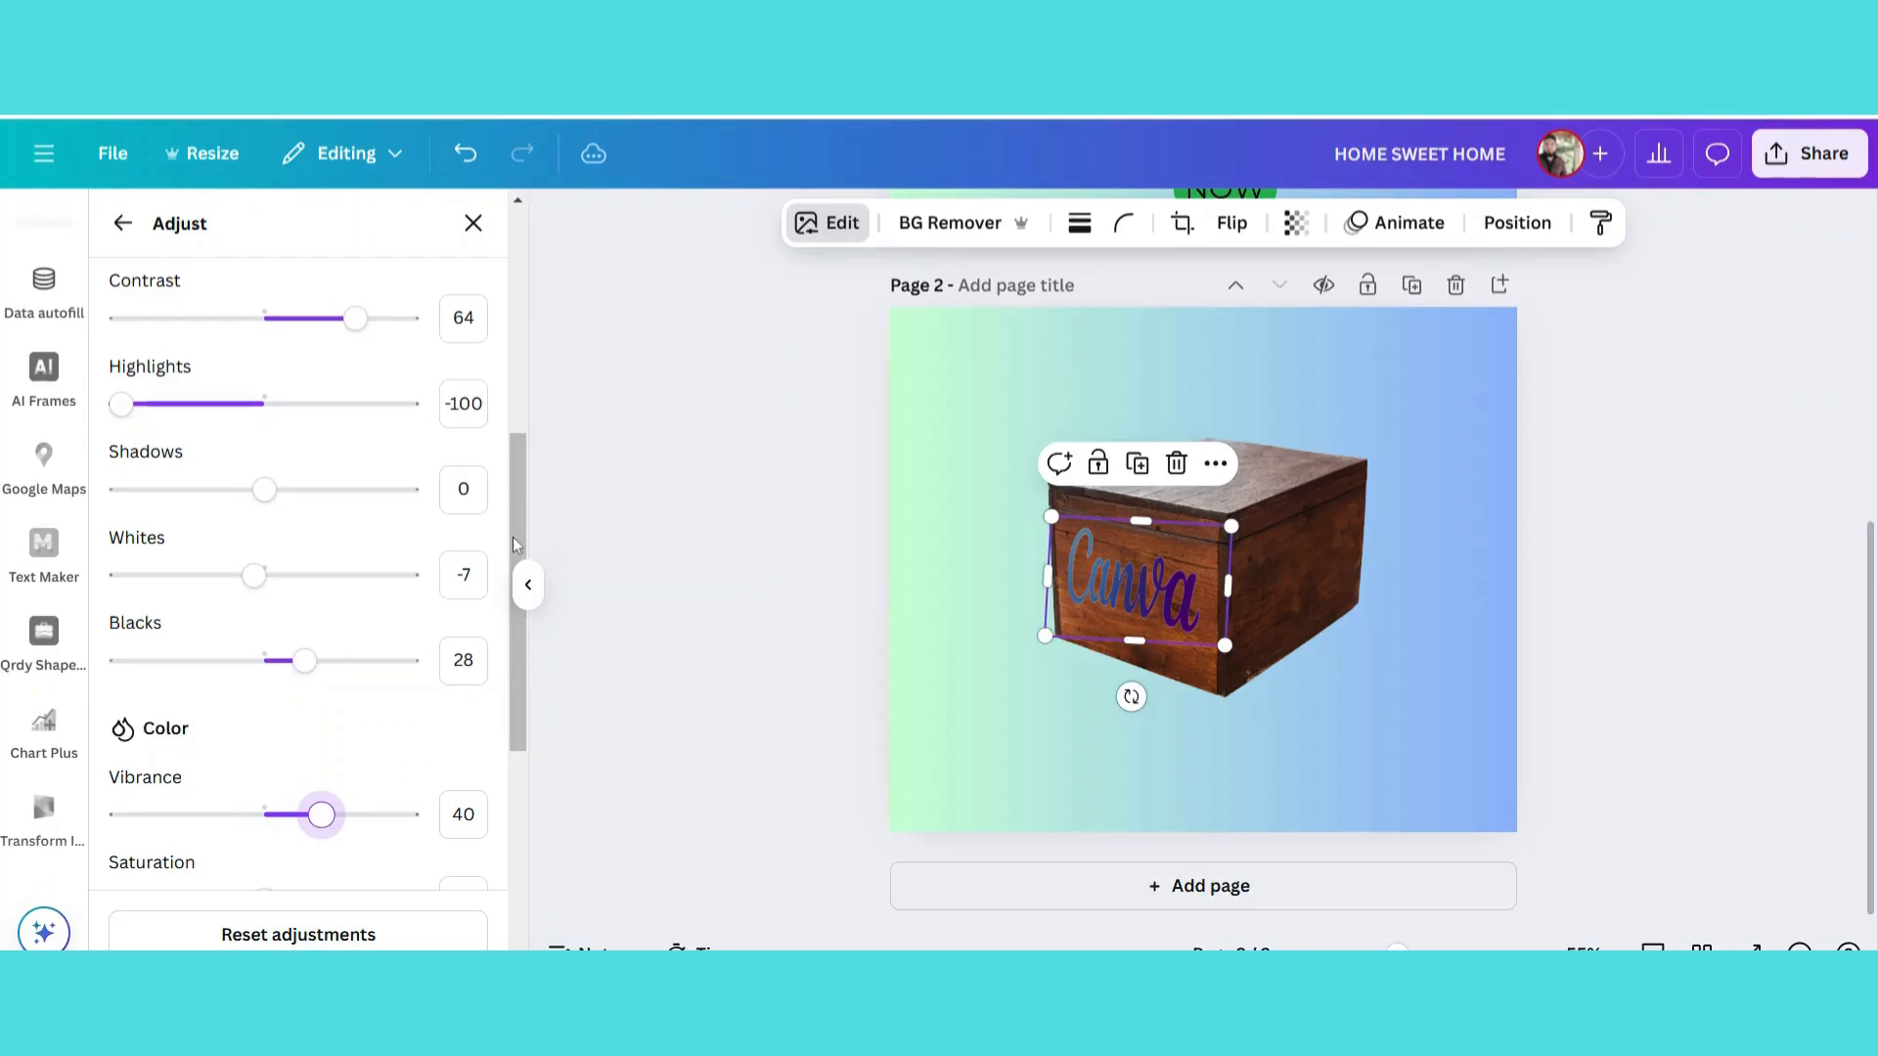
Set the Canva logo's saturation to -71, sharpness to 74, clarity to 68 and vignette to 100.
left_click_drag(516, 545, 520, 777)
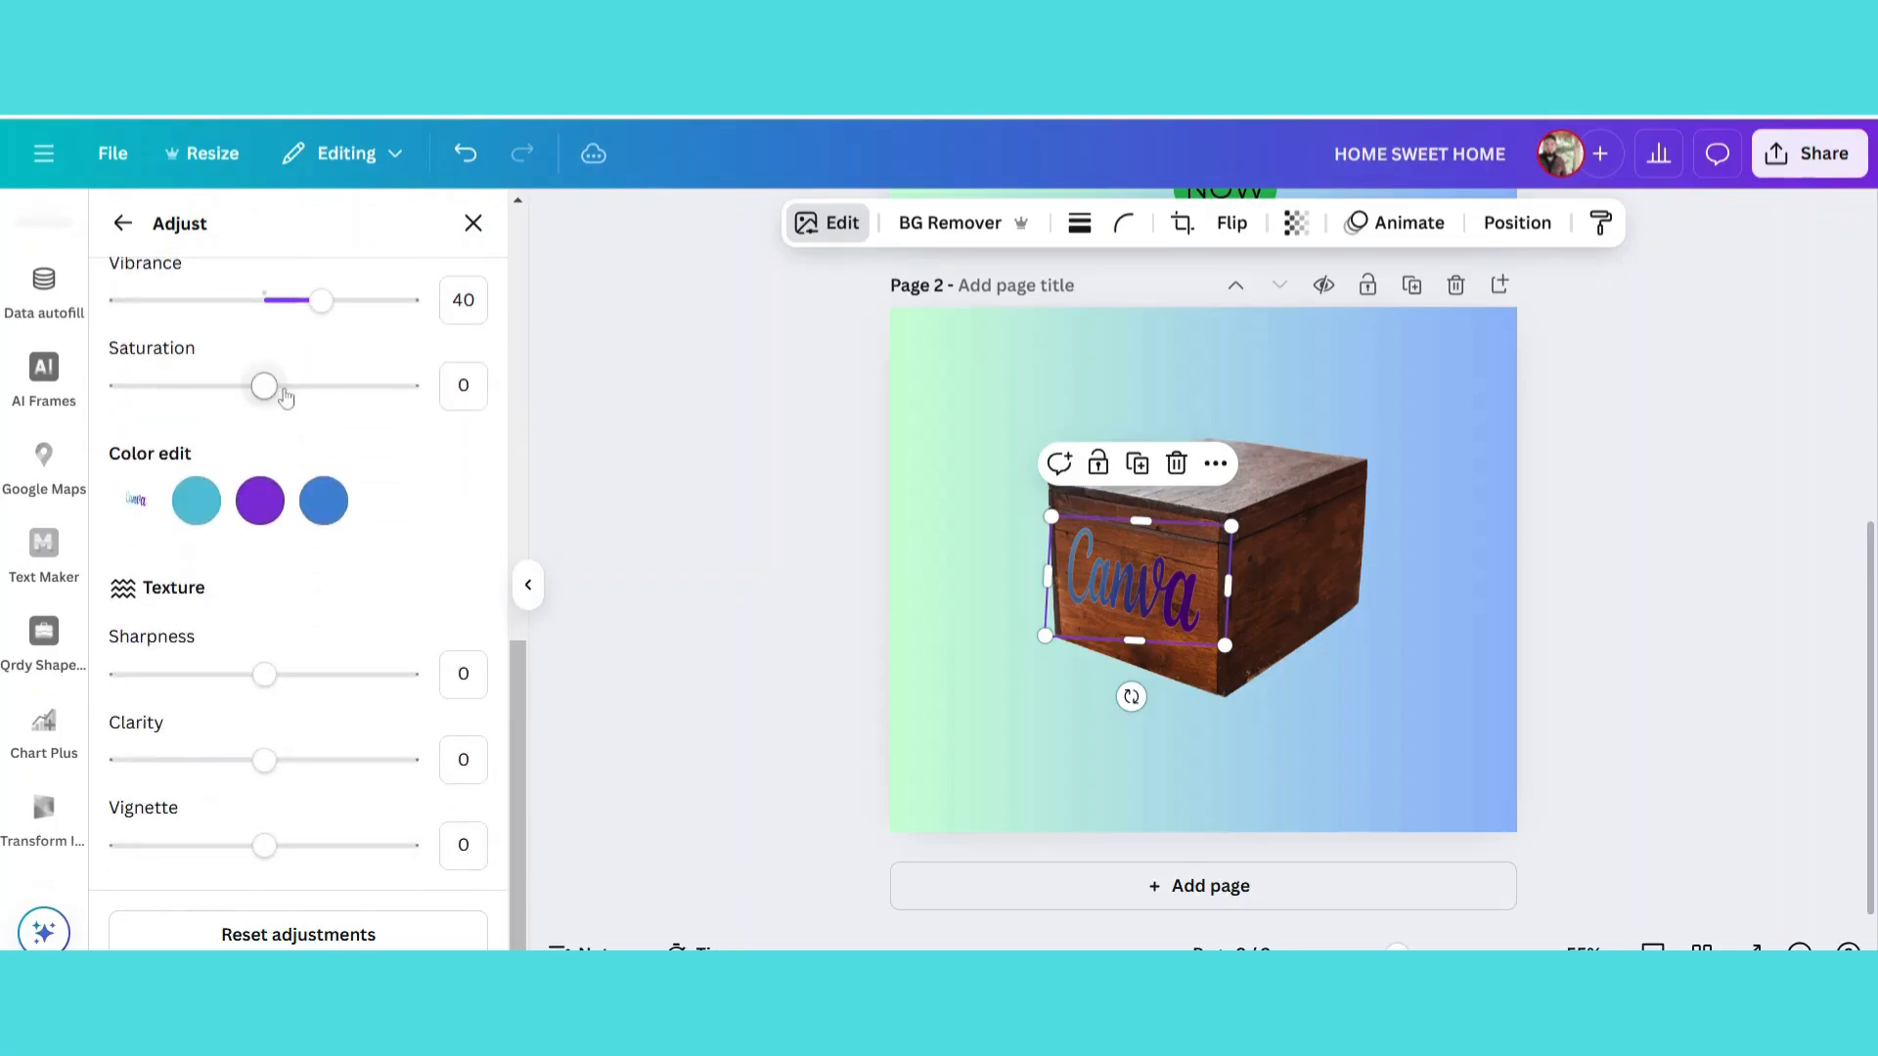
left_click_drag(265, 387, 164, 388)
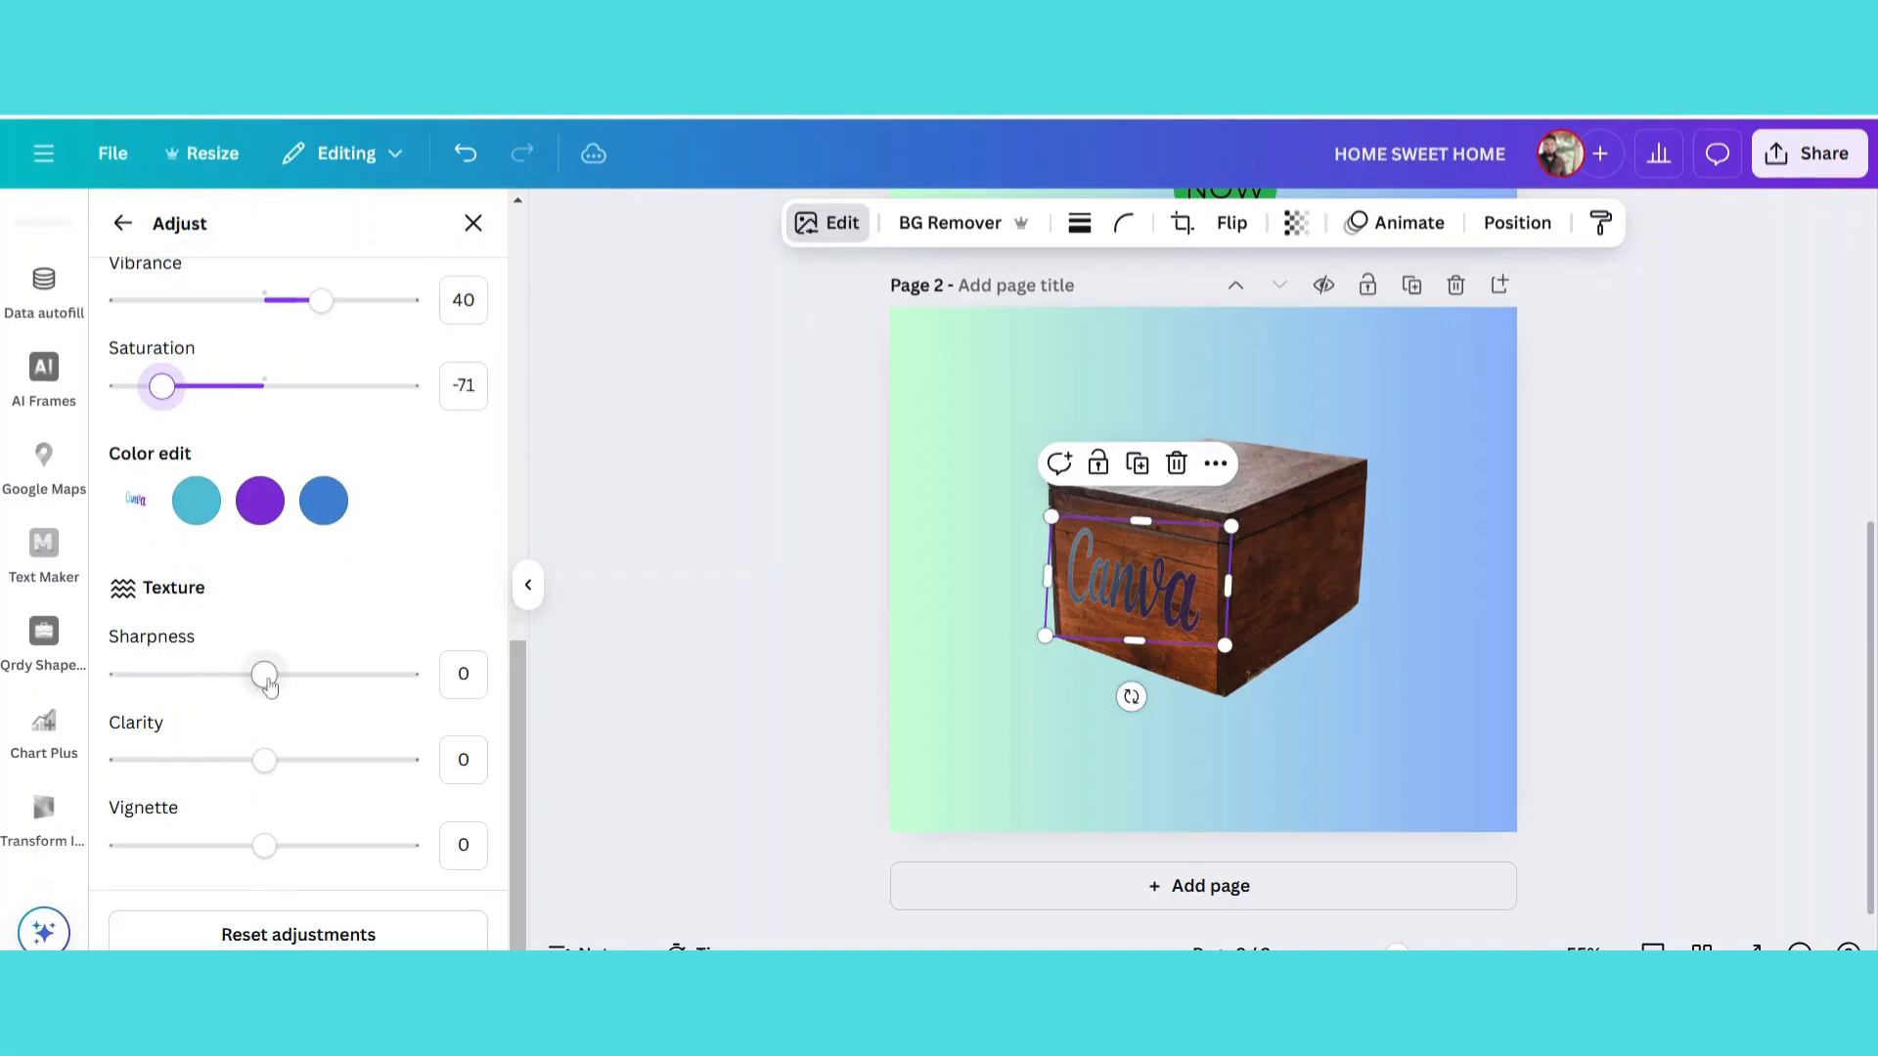
left_click_drag(264, 675, 377, 694)
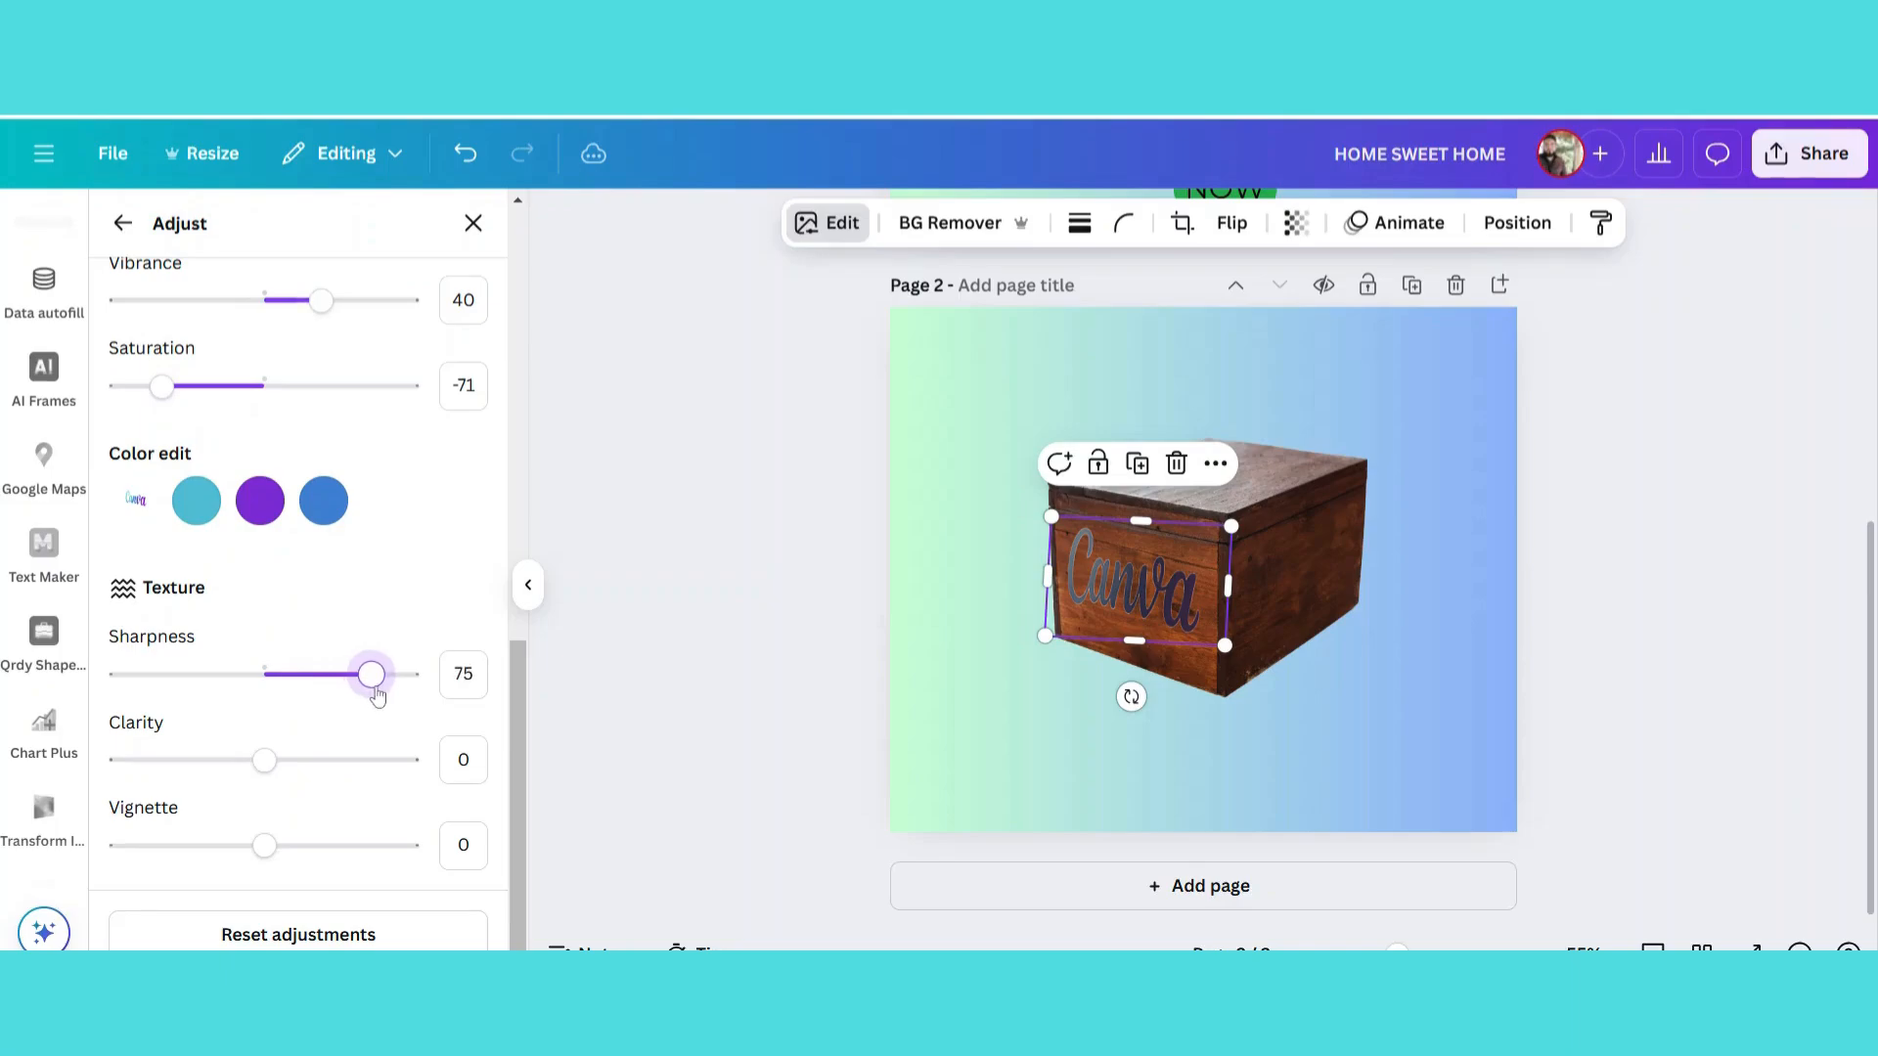
left_click_drag(265, 760, 362, 770)
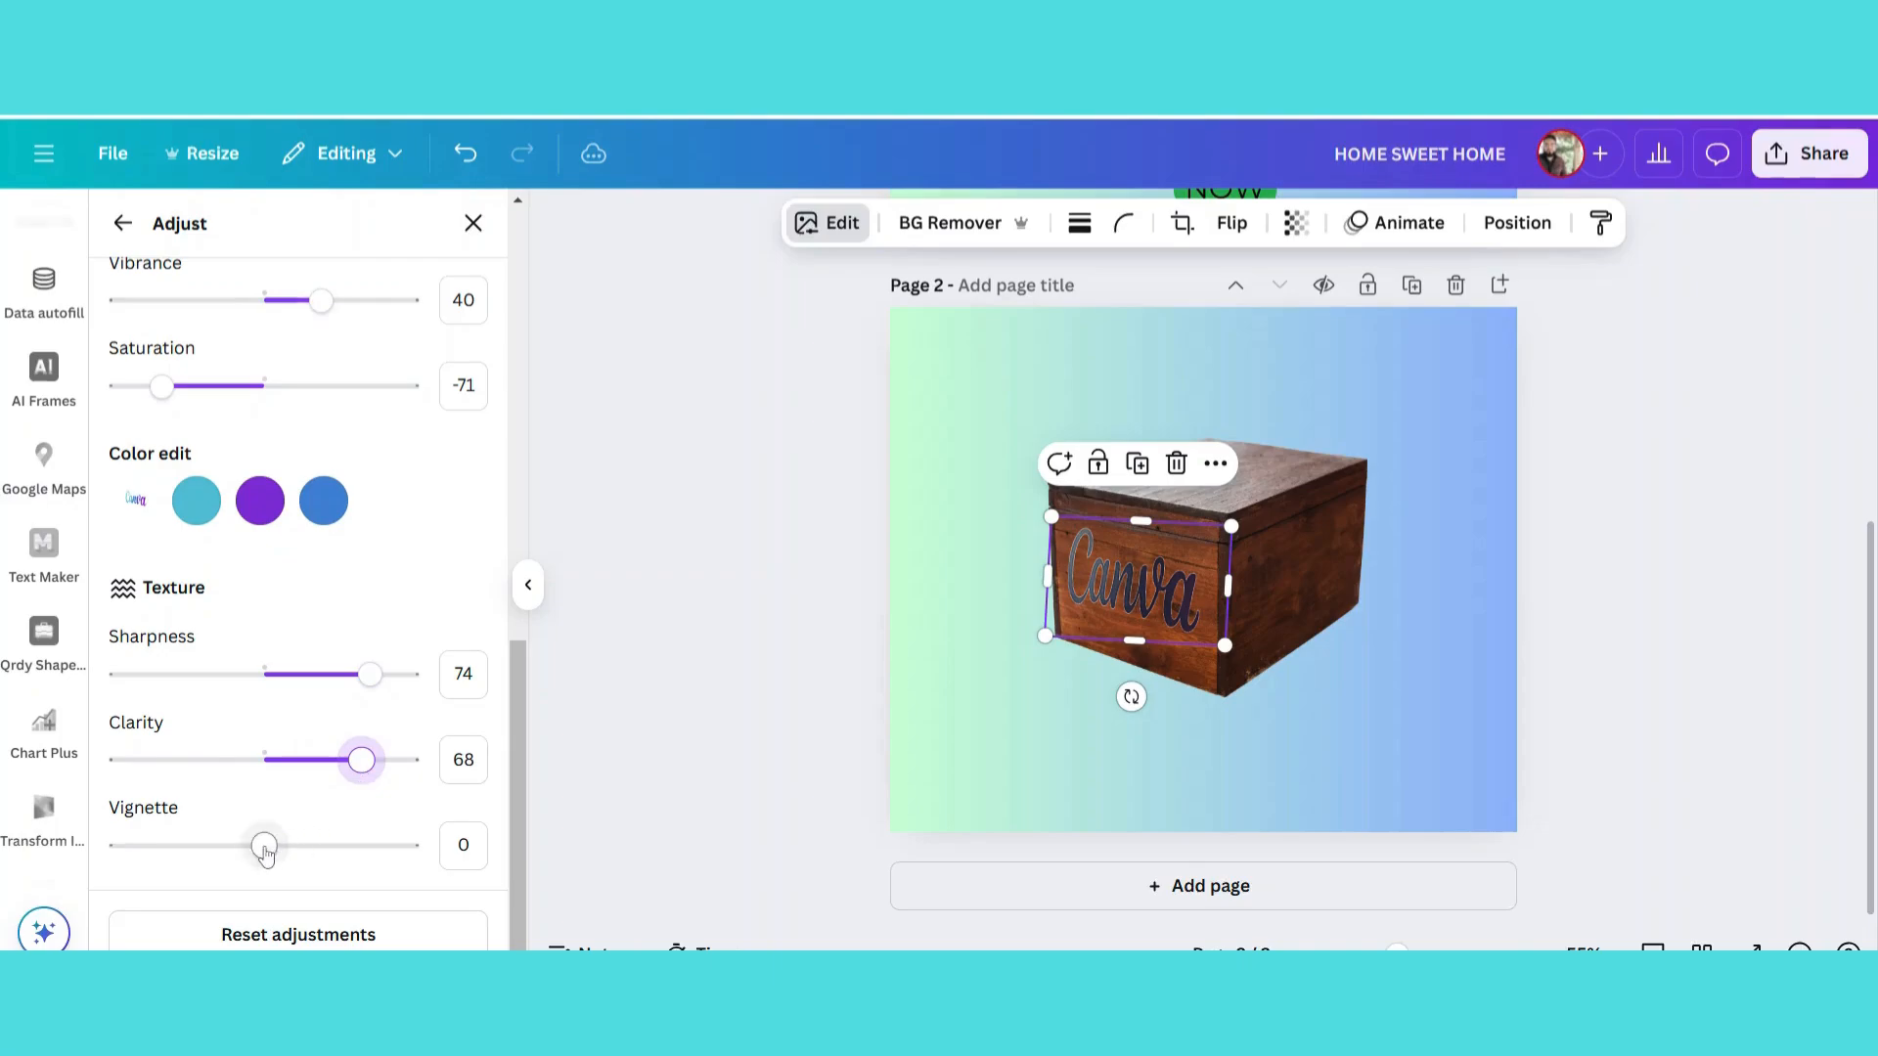
left_click_drag(266, 847, 431, 877)
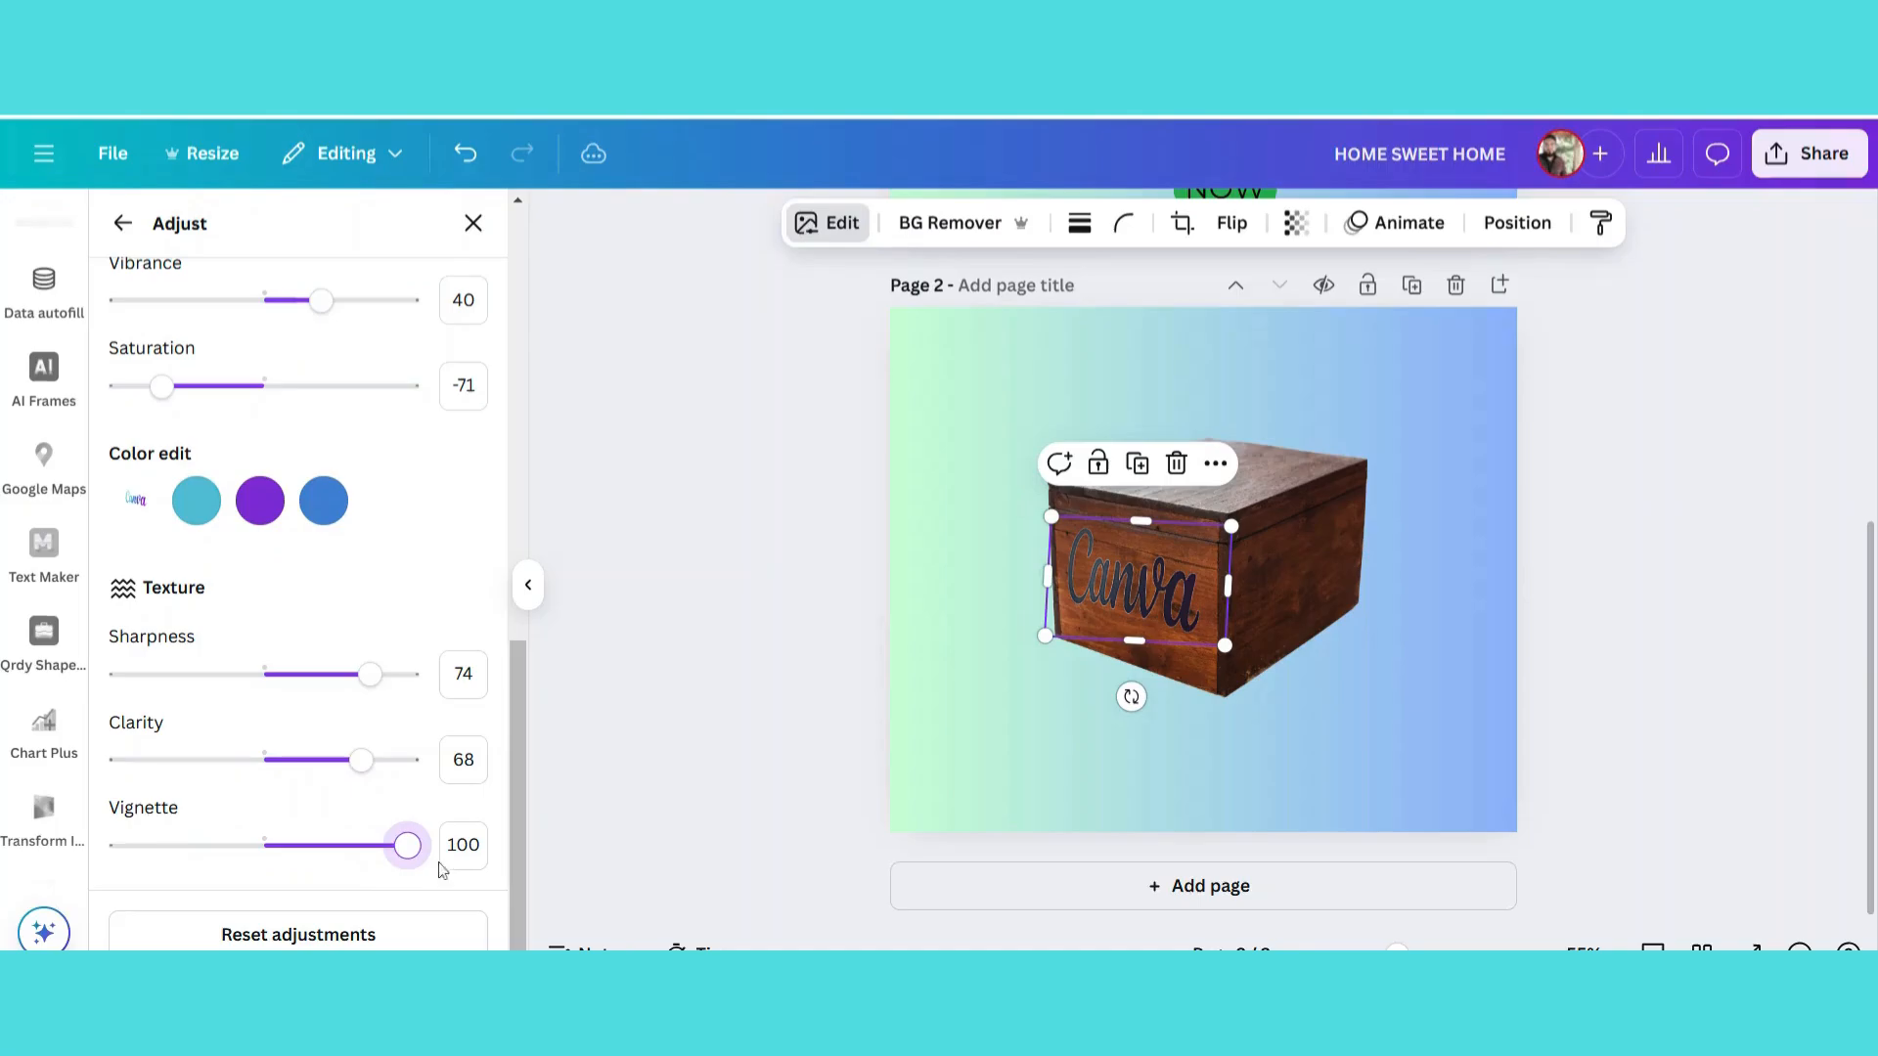
left_click(1015, 654)
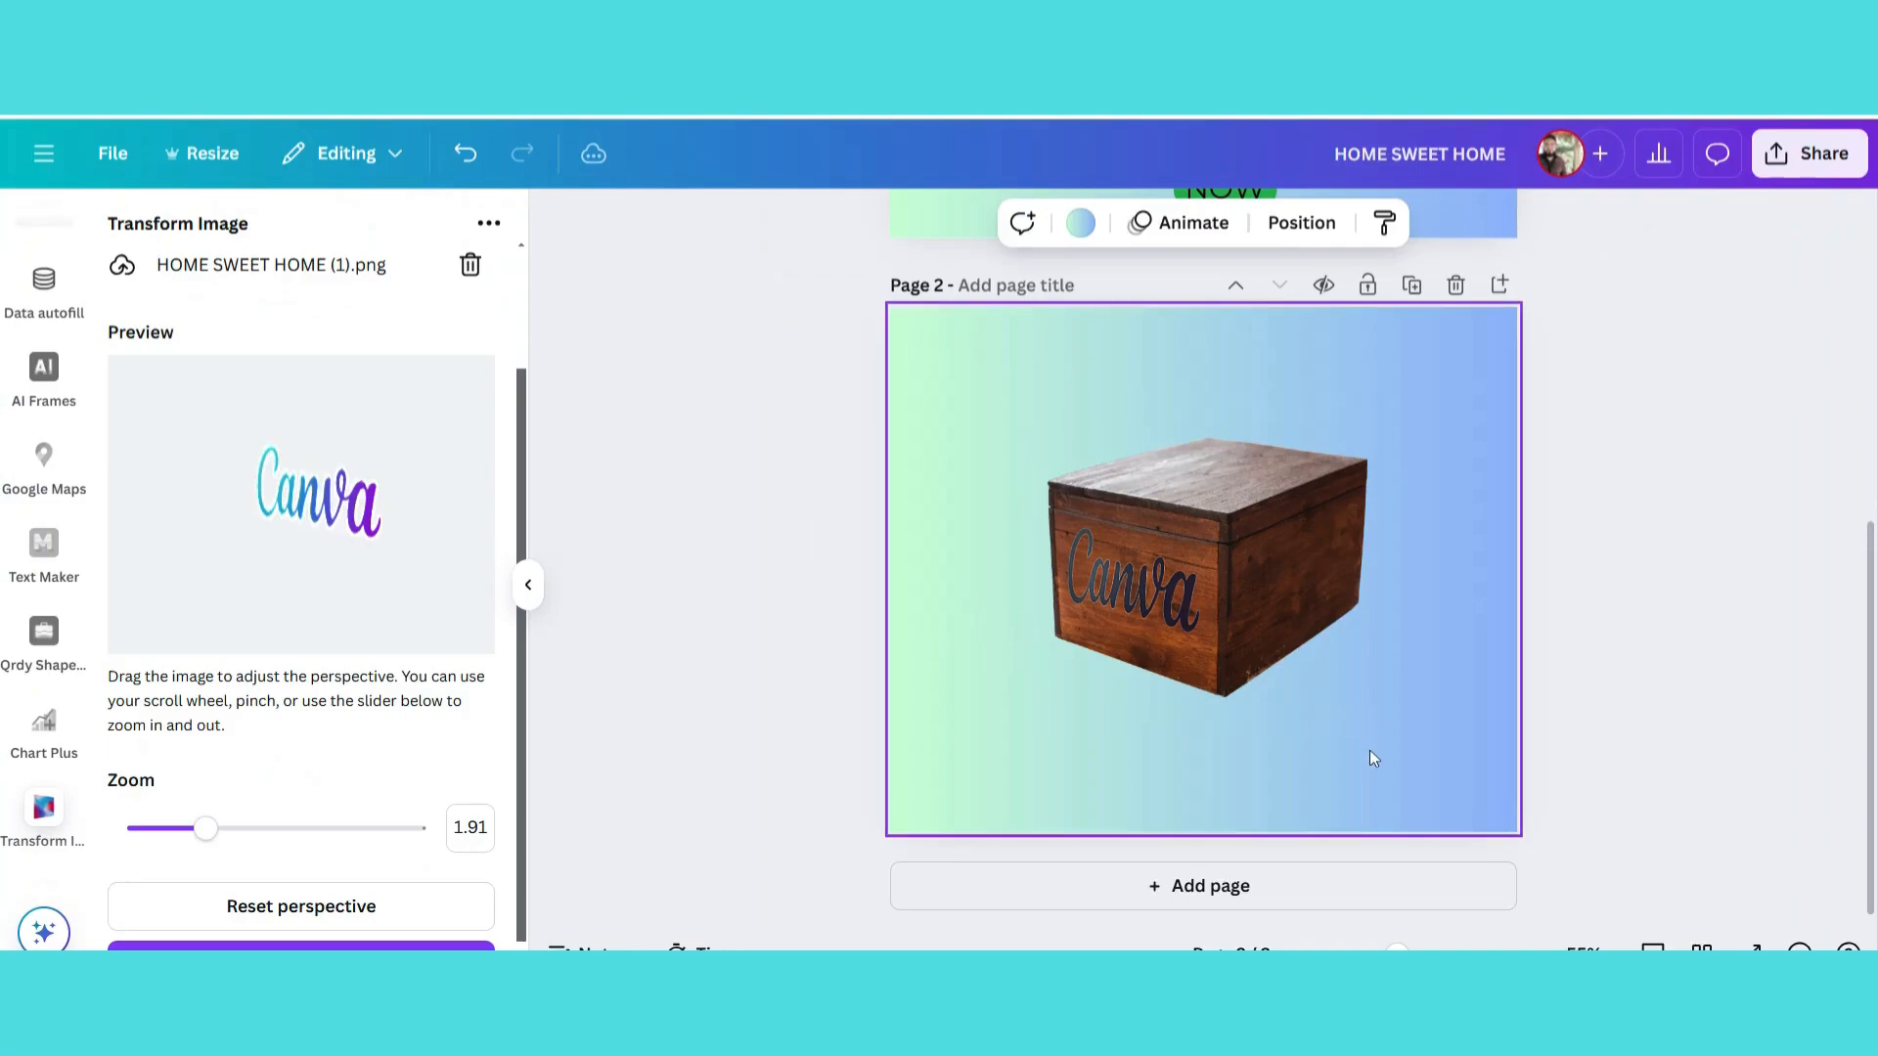
Group the Canva logo with the wooden box on page 2.
left_click(1129, 534)
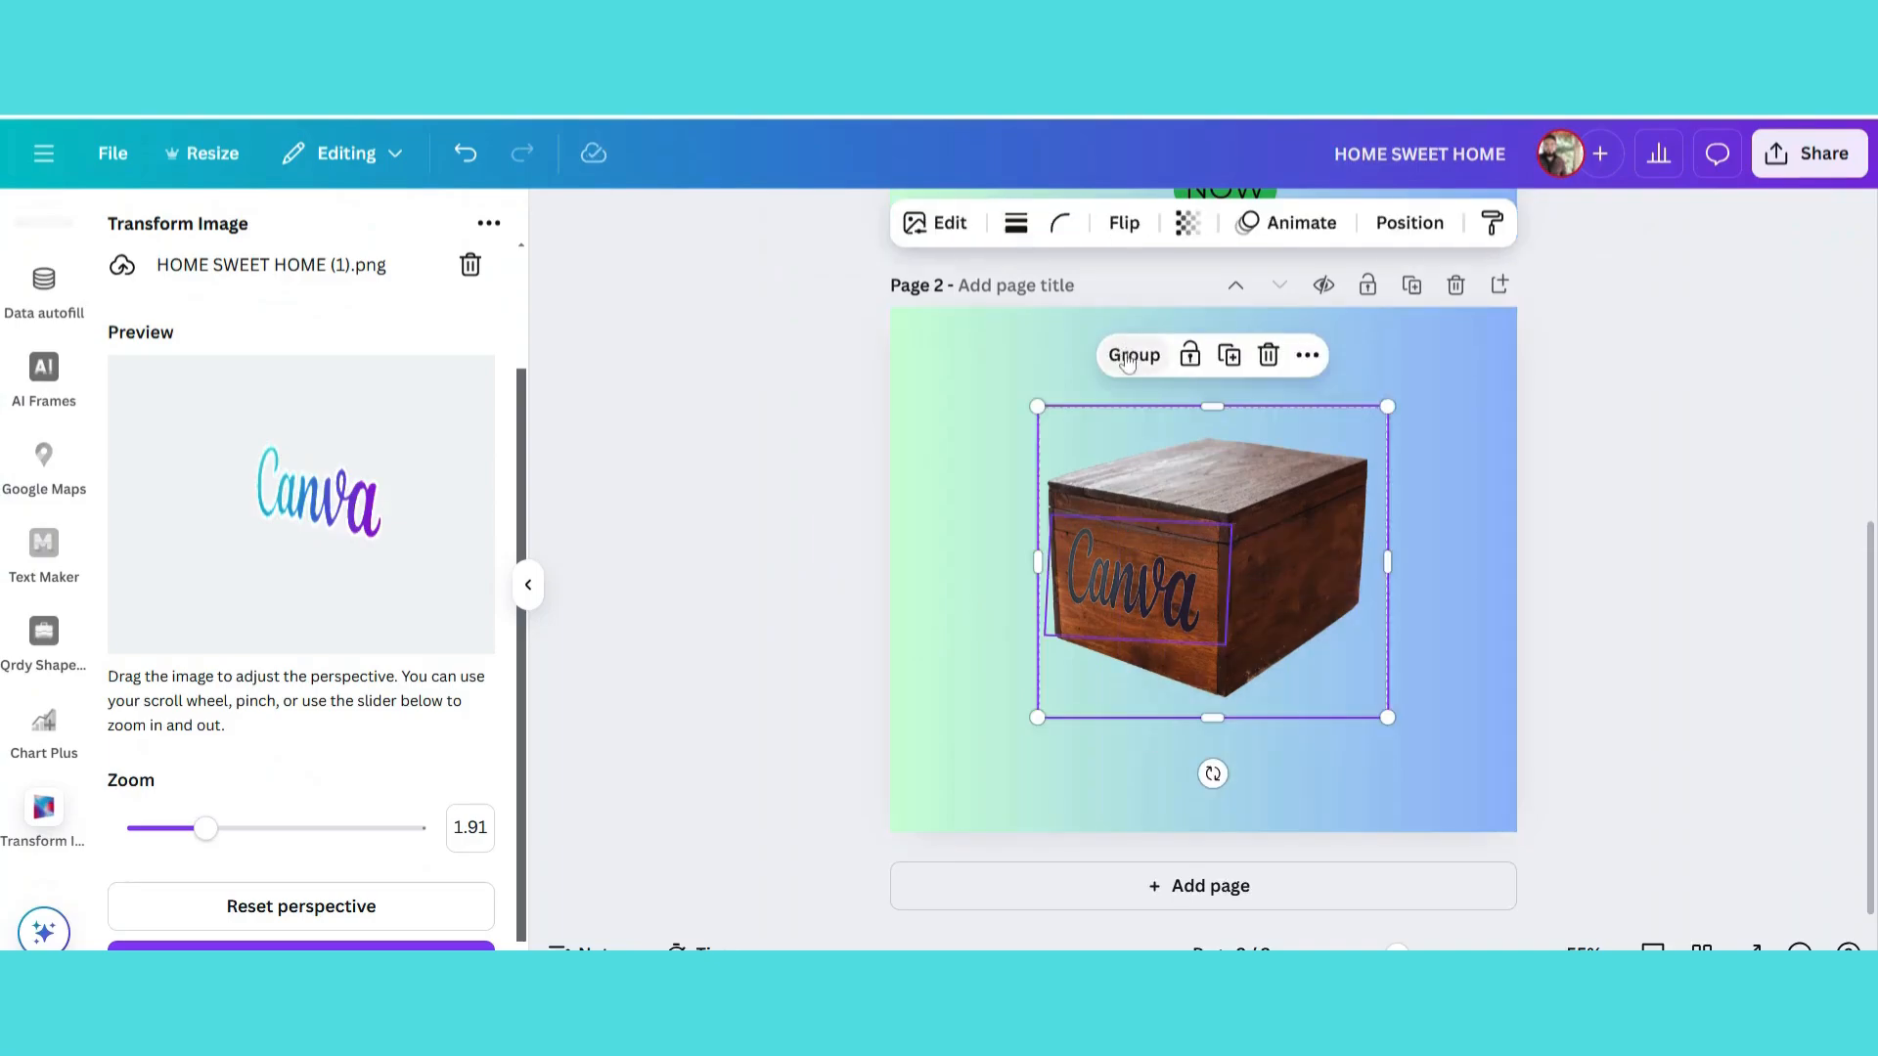
left_click(1127, 358)
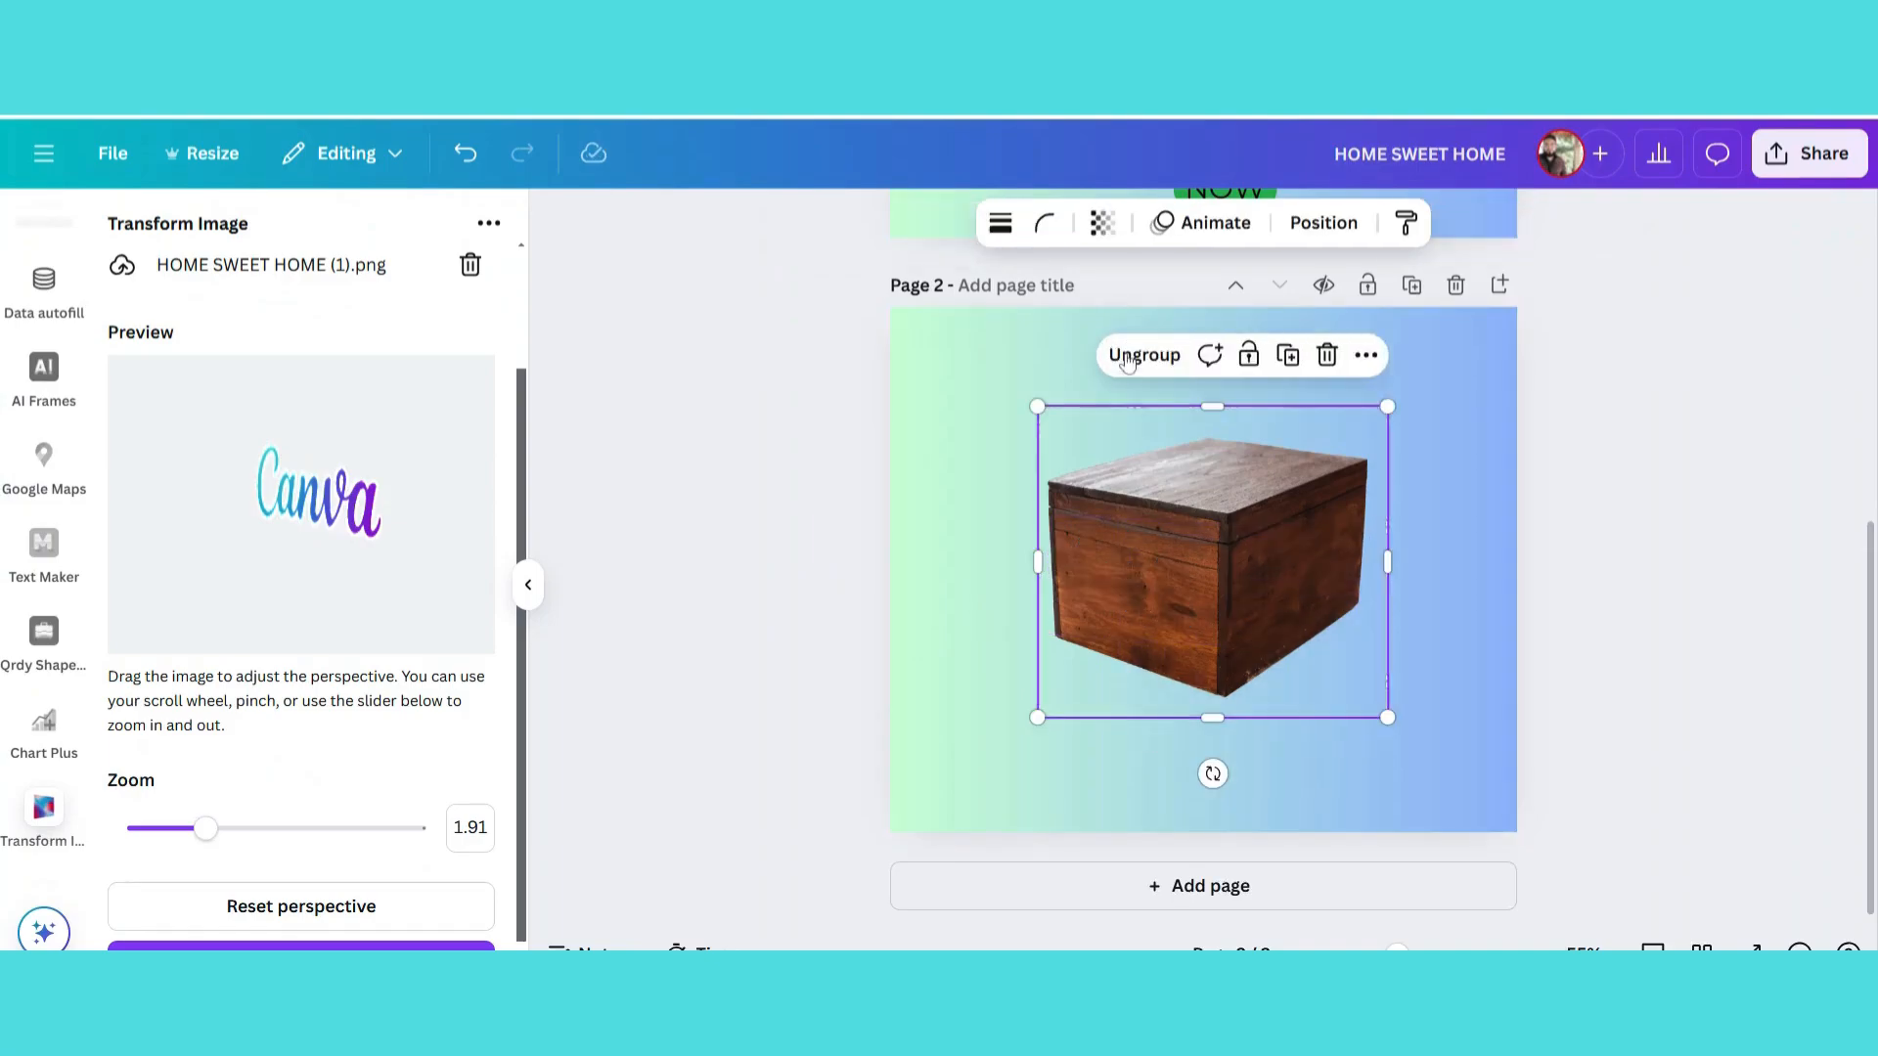
left_click(1454, 501)
Enlarge the grouped box and logo to nearly fill page 2 and centre it on the page.
left_click(1281, 478)
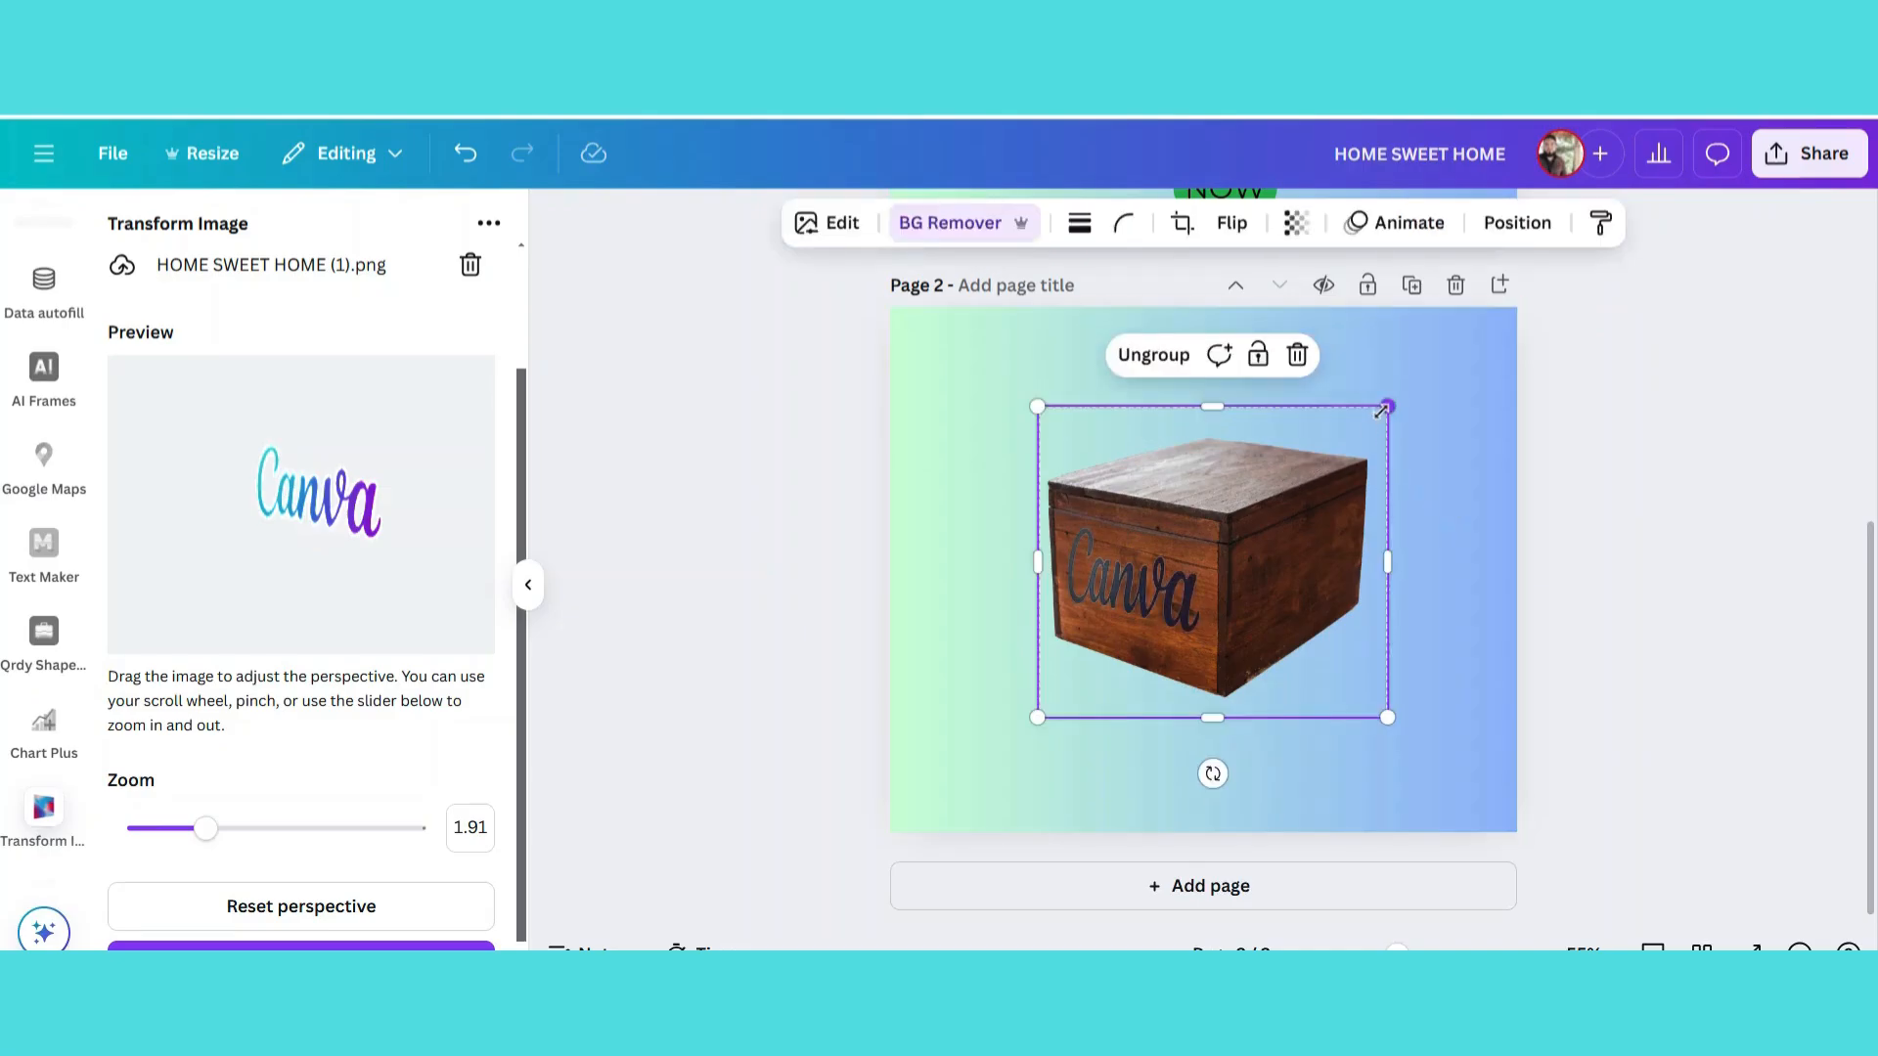
left_click_drag(1387, 406, 1547, 263)
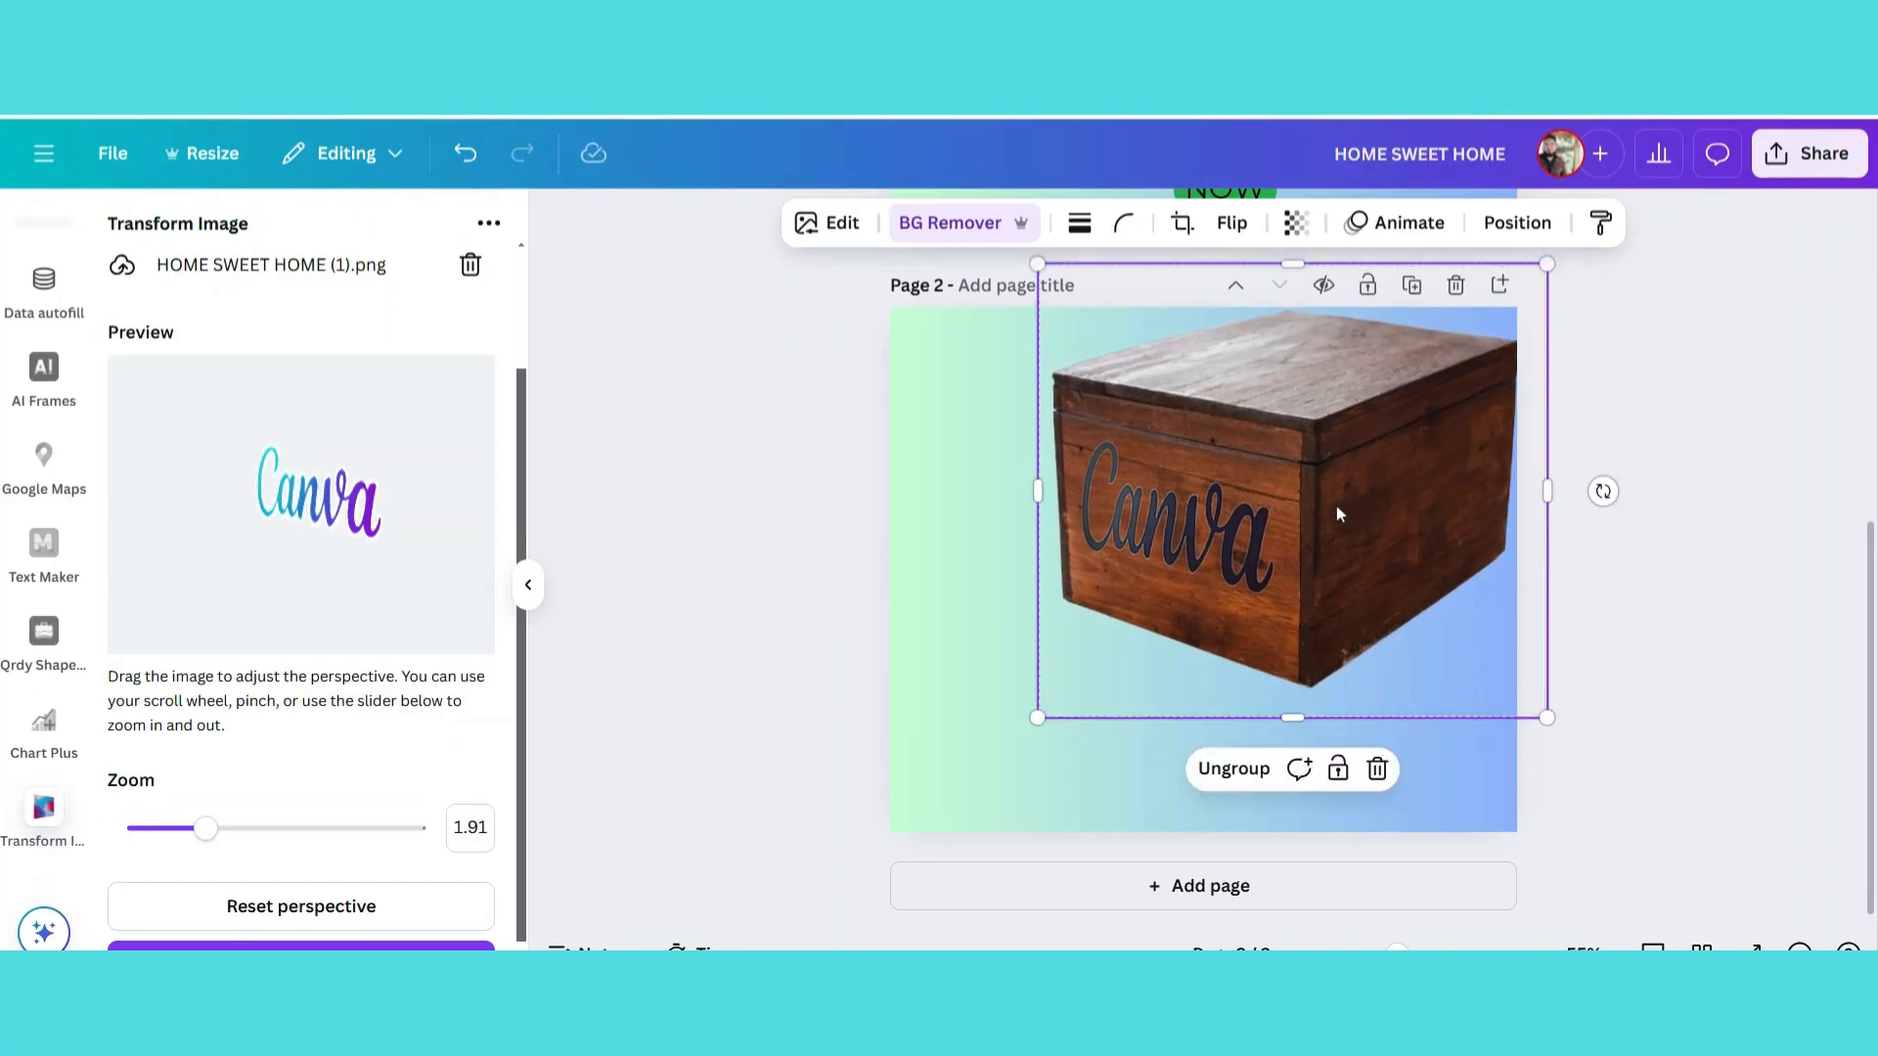
left_click_drag(1338, 514, 1251, 565)
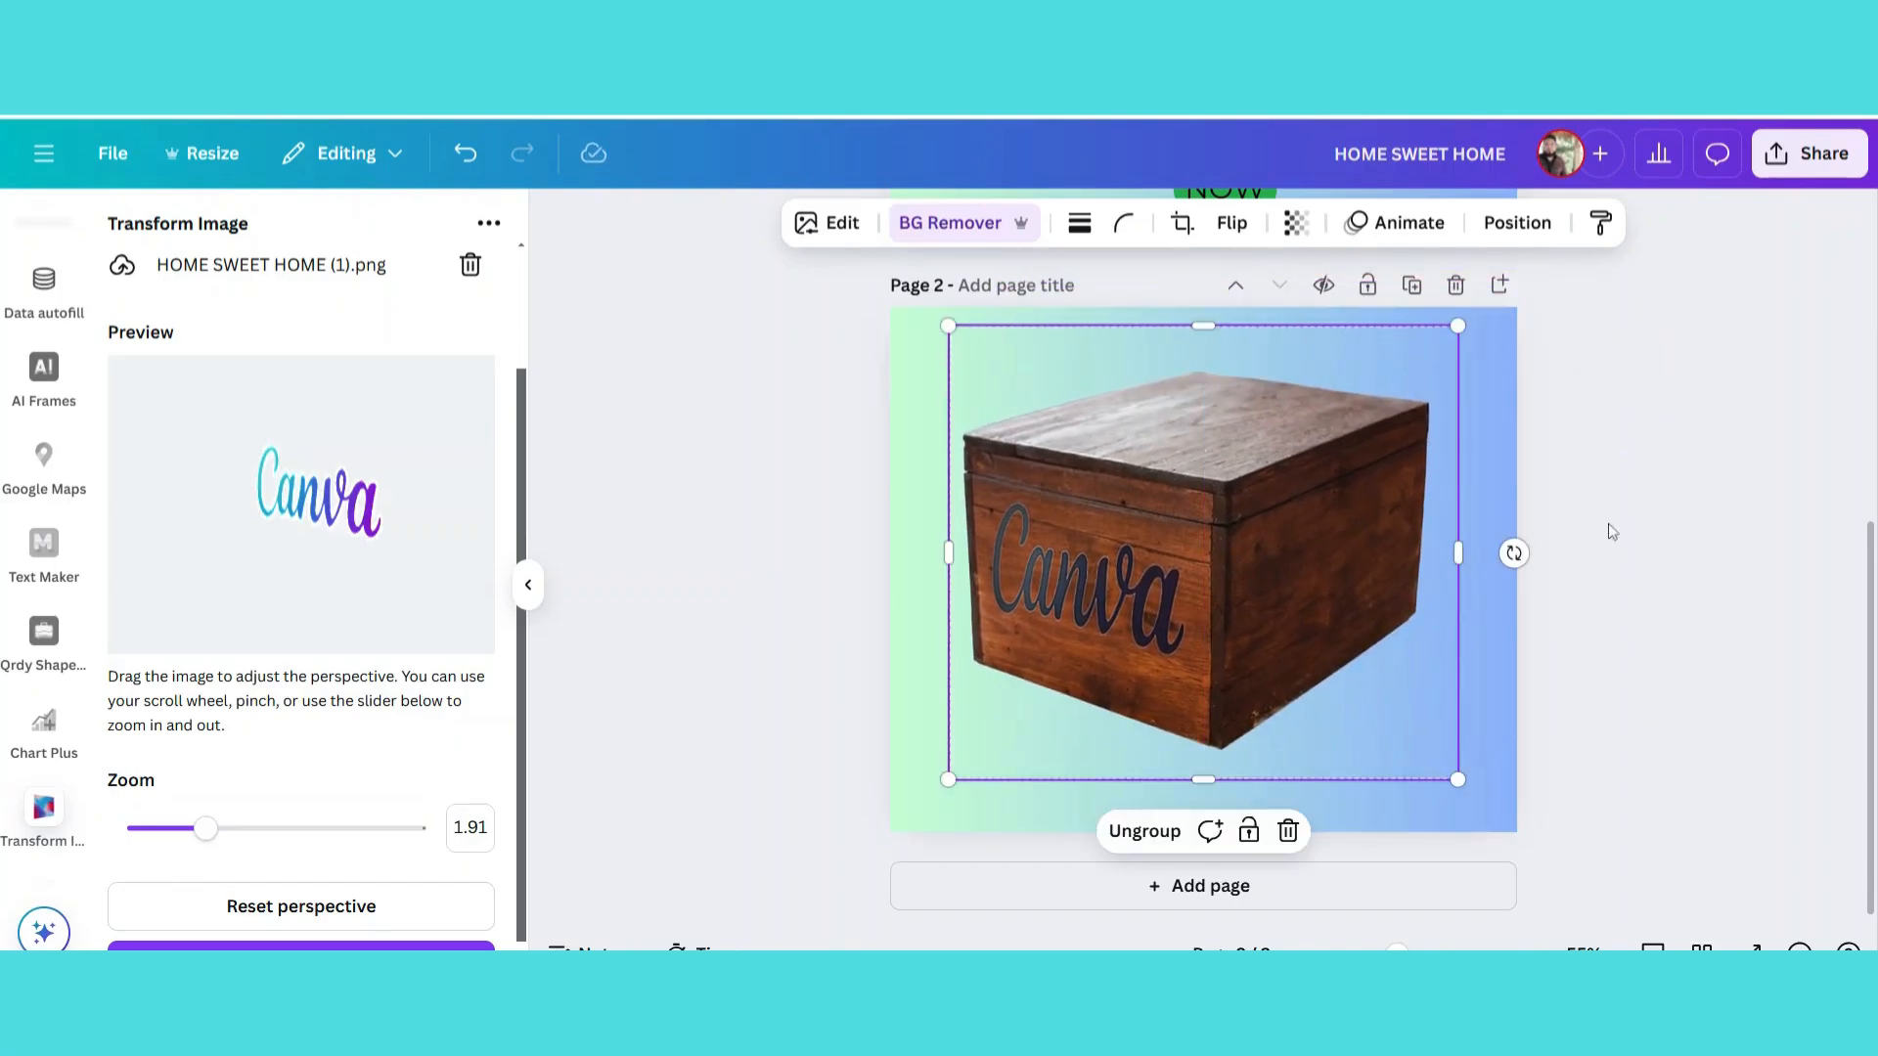
left_click(1692, 512)
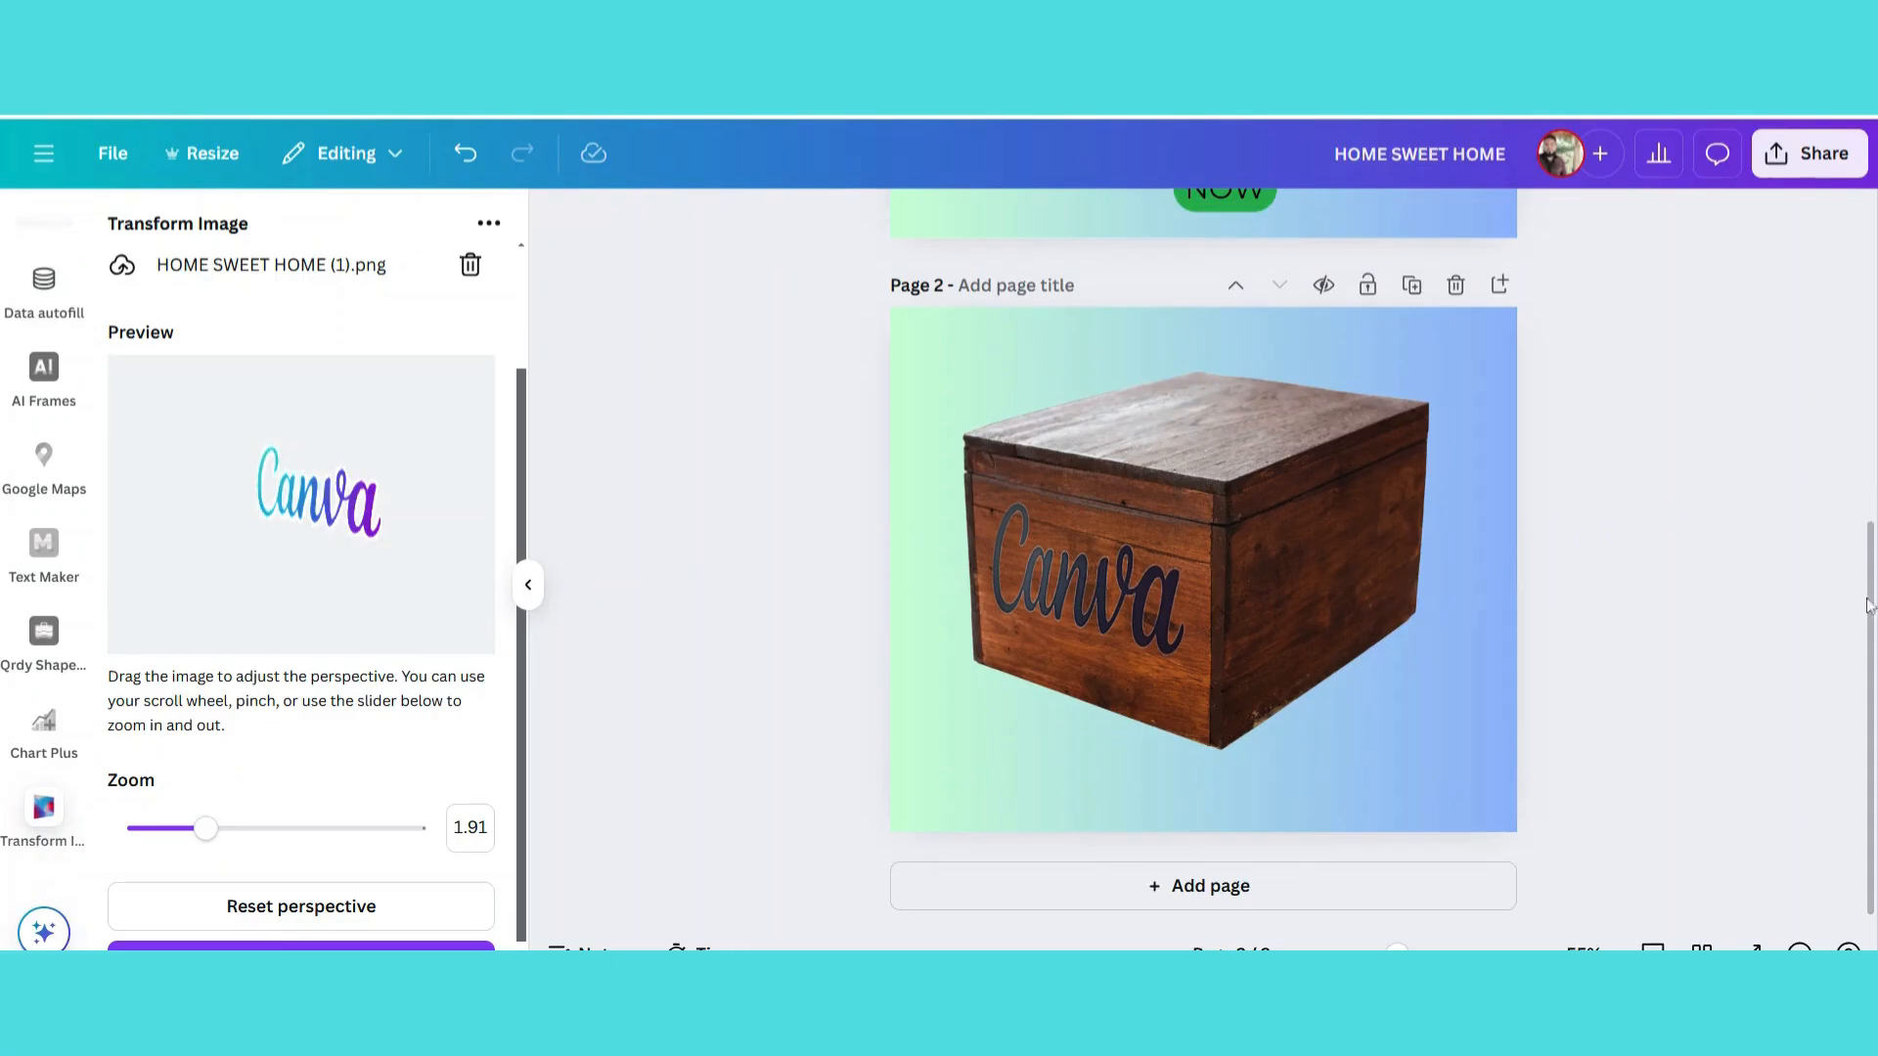
mouse_move(1875, 690)
left_mouse_down()
mouse_move(1875, 383)
mouse_move(1870, 719)
left_mouse_up()
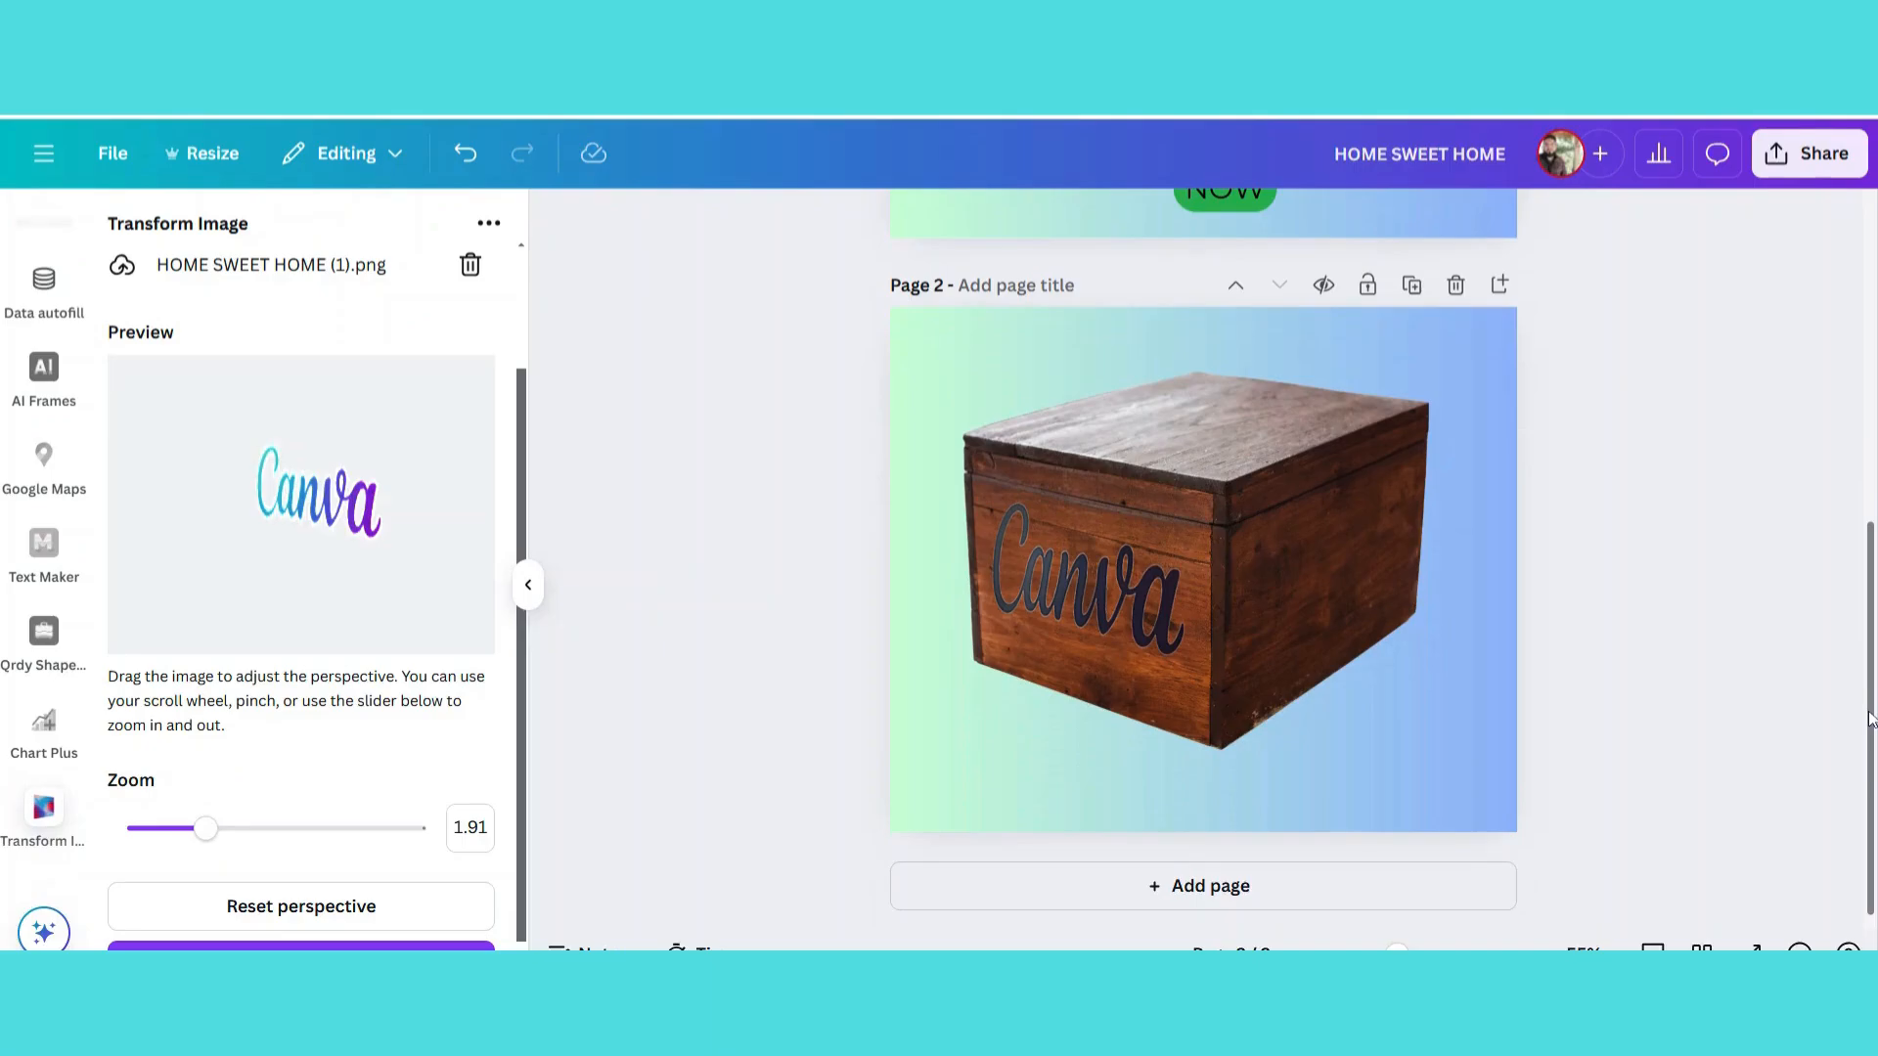